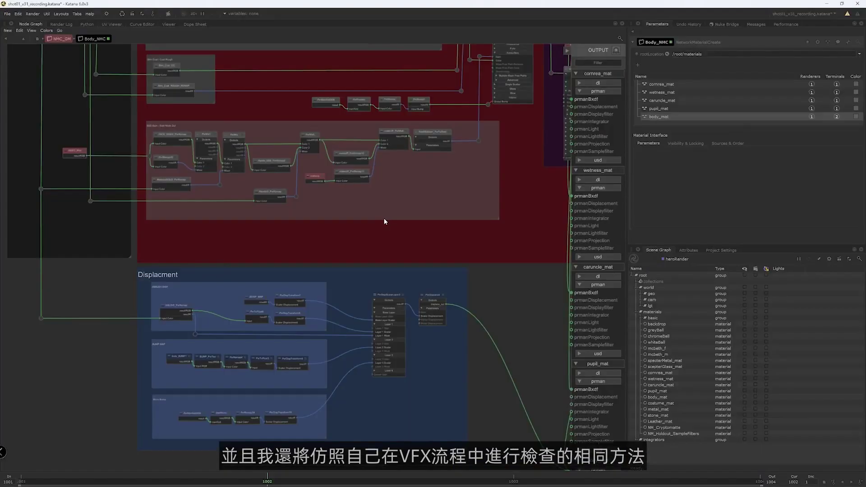
{"action": "scroll", "coordinate": [384, 222], "scroll_direction": "down", "scroll_amount": 10}
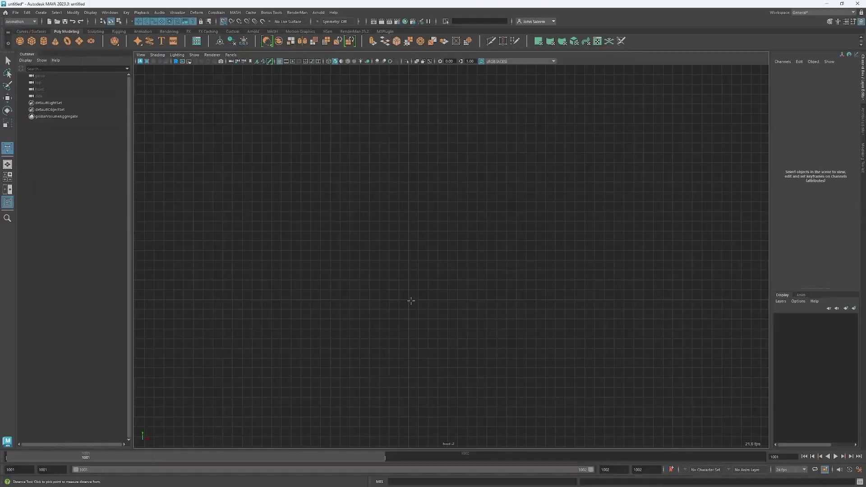
Switch to Maya, place a vertical distance measurement up from the grid origin and set the upper locator's Translate Y to 160
{"action": "left_click", "coordinate": [411, 301]}
{"action": "left_click", "coordinate": [409, 201]}
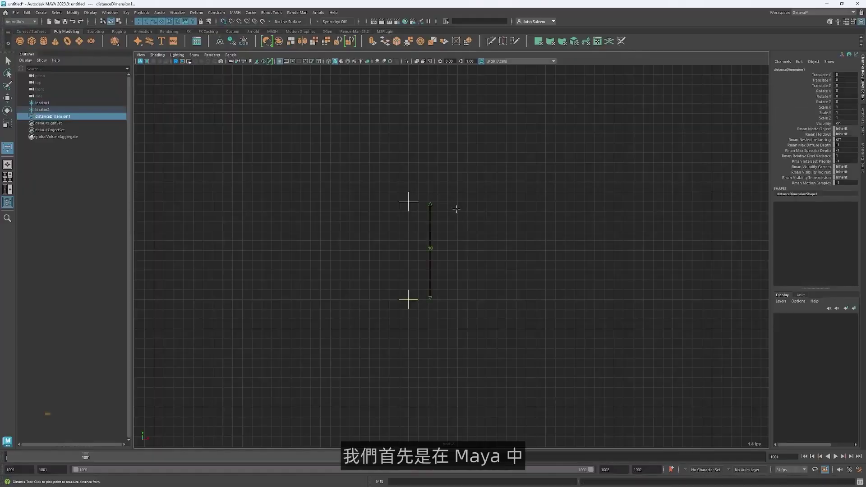
{"action": "key", "text": "q"}
{"action": "left_click", "coordinate": [410, 210]}
{"action": "left_click", "coordinate": [857, 81]}
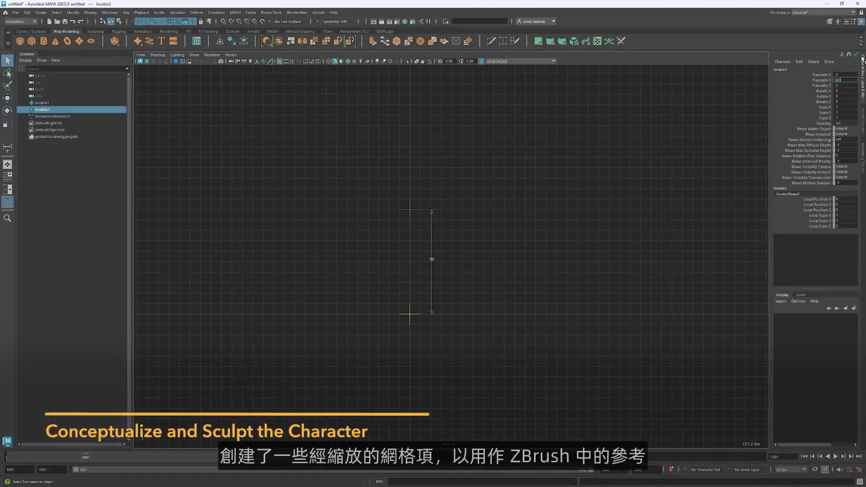
{"action": "type", "text": "160"}
{"action": "key", "text": "Return"}
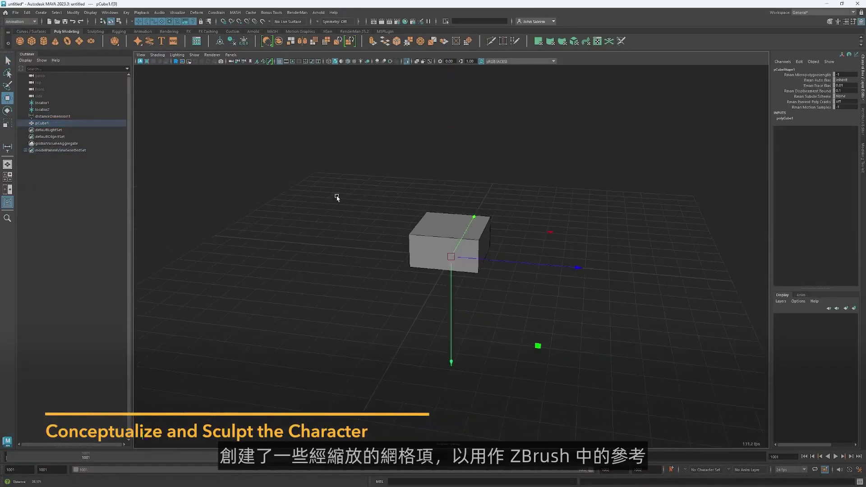
{"action": "left_click", "coordinate": [433, 228]}
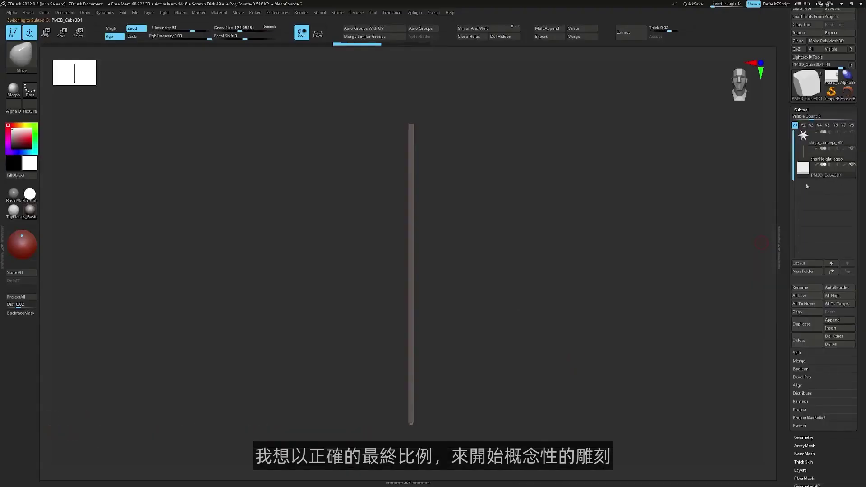
Switch to ZBrush and block out the character along the height guide with two cubes, a cylinder neck and a sphere head
{"action": "left_click_drag", "start_coordinate": [411, 177], "coordinate": [410, 171]}
{"action": "left_click_drag", "start_coordinate": [410, 188], "coordinate": [505, 181]}
{"action": "left_click_drag", "start_coordinate": [440, 201], "coordinate": [438, 259]}
{"action": "key", "text": "ctrl+shift+d"}
{"action": "mouse_move", "coordinate": [432, 261]}
{"action": "left_mouse_down"}
{"action": "mouse_move", "coordinate": [432, 270]}
{"action": "mouse_move", "coordinate": [421, 263]}
{"action": "left_mouse_up"}
{"action": "left_click_drag", "start_coordinate": [501, 241], "coordinate": [461, 240], "text": "shift"}
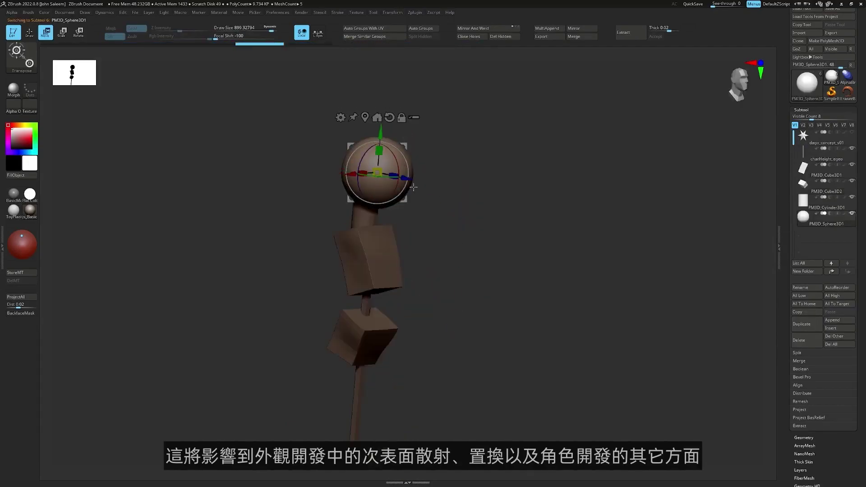
Sculpt the blocked-out chest, waist and pelvis into a rough torso with the Clay brush
{"action": "key", "text": "q"}
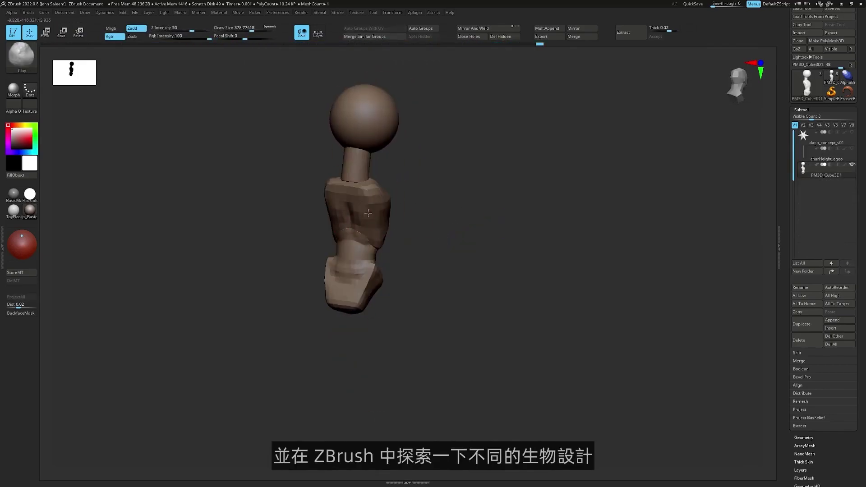
{"action": "right_click_drag", "start_coordinate": [368, 213], "coordinate": [354, 168]}
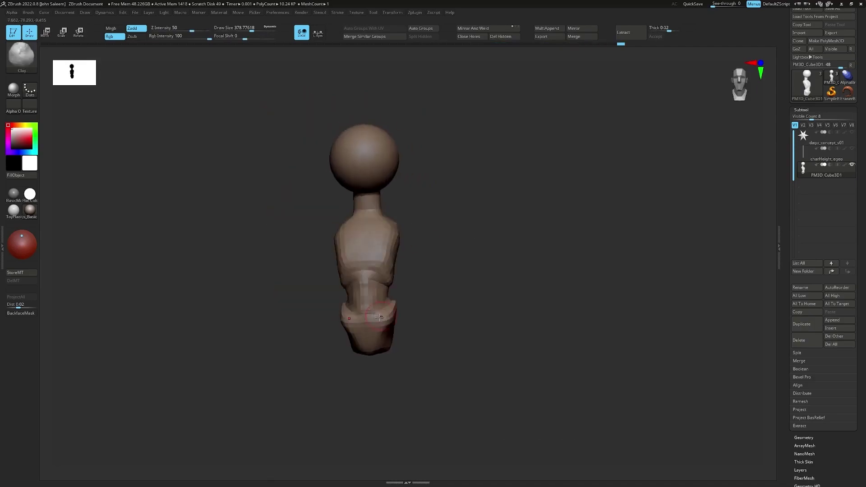
{"action": "right_click_drag", "start_coordinate": [389, 307], "coordinate": [386, 355]}
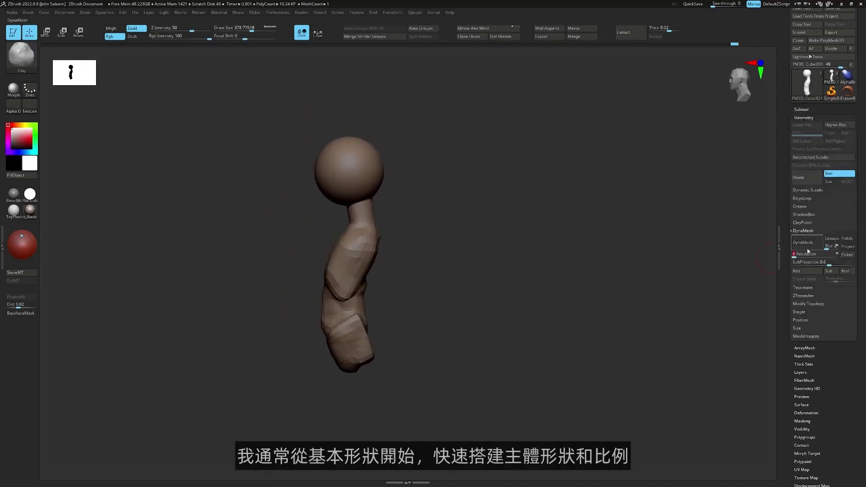
Add block legs under the pelvis, merge them with the remeshed body and shape a rough full figure with feet
{"action": "key", "text": "w"}
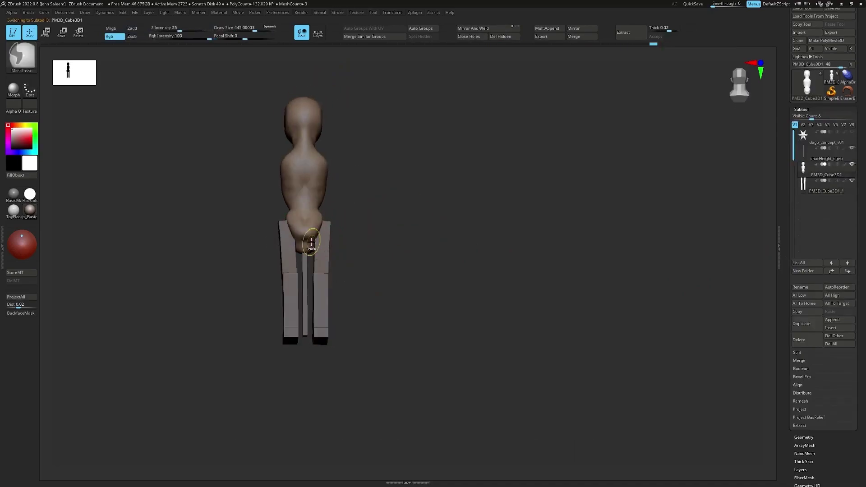
{"action": "right_click_drag", "start_coordinate": [406, 277], "coordinate": [444, 247]}
{"action": "key", "text": "s"}
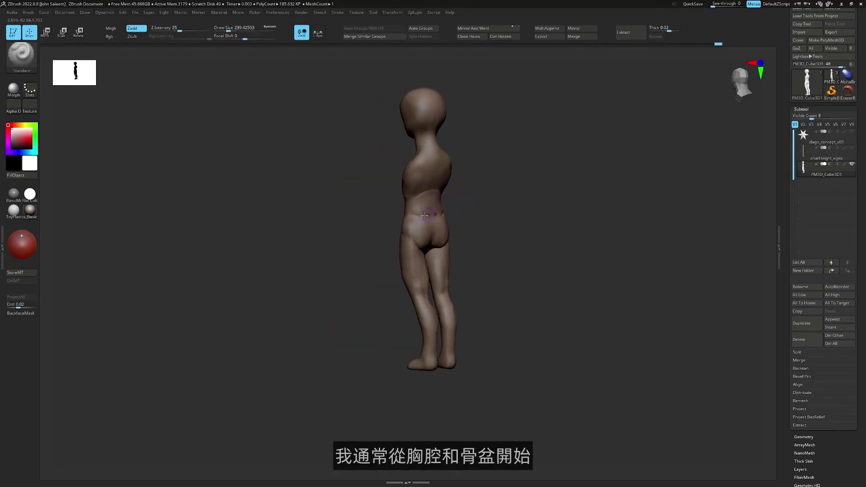
{"action": "right_click_drag", "start_coordinate": [436, 213], "coordinate": [454, 169]}
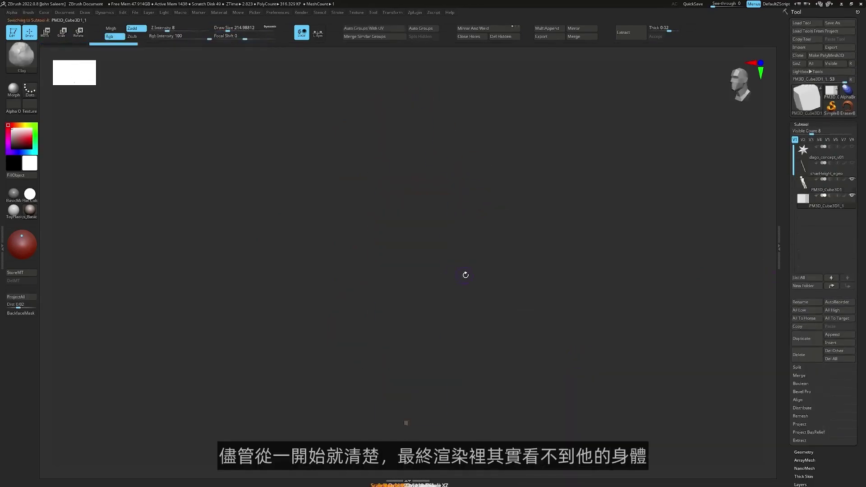
Scale up the new cube, position it at the shoulder and duplicate it downward to block out the arm
{"action": "key", "text": "e"}
{"action": "left_click_drag", "start_coordinate": [406, 383], "coordinate": [406, 193]}
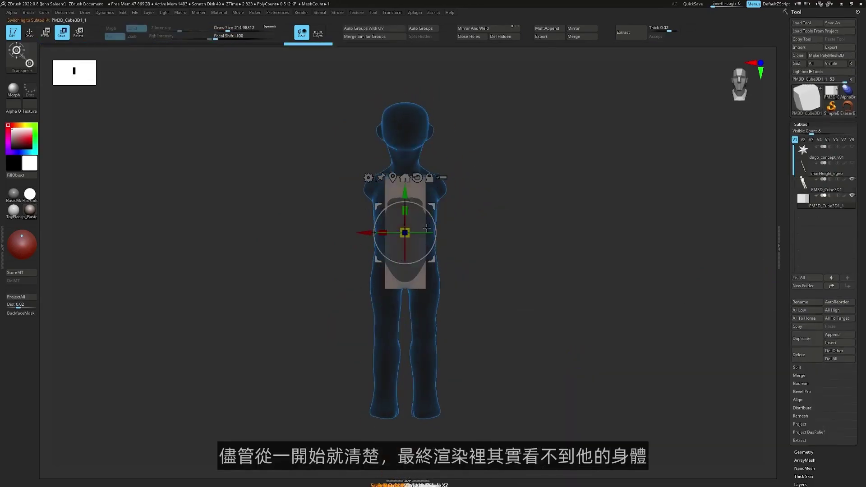
{"action": "right_click_drag", "start_coordinate": [468, 213], "coordinate": [315, 236]}
{"action": "right_click_drag", "start_coordinate": [474, 195], "coordinate": [386, 191]}
{"action": "left_click_drag", "start_coordinate": [347, 179], "coordinate": [372, 180], "text": "alt"}
{"action": "right_click_drag", "start_coordinate": [372, 194], "coordinate": [474, 205]}
{"action": "key", "text": "ctrl+shift+d"}
{"action": "left_click_drag", "start_coordinate": [353, 158], "coordinate": [348, 216]}
{"action": "right_click_drag", "start_coordinate": [474, 226], "coordinate": [560, 226]}
Duplicate and position more blocks at the end of the arm to rough out the hand and its fingers
{"action": "key", "text": "ctrl+shift+d"}
{"action": "right_click_drag", "start_coordinate": [383, 271], "coordinate": [474, 271]}
{"action": "left_click_drag", "start_coordinate": [308, 282], "coordinate": [308, 287]}
{"action": "right_click_drag", "start_coordinate": [308, 288], "coordinate": [312, 244]}
{"action": "right_click_drag", "start_coordinate": [311, 244], "coordinate": [338, 322], "text": "ctrl"}
{"action": "key", "text": "ctrl+shift+d"}
{"action": "left_click_drag", "start_coordinate": [354, 326], "coordinate": [365, 328]}
{"action": "mouse_move", "coordinate": [385, 326]}
{"action": "right_mouse_down"}
{"action": "mouse_move", "coordinate": [422, 334]}
{"action": "mouse_move", "coordinate": [379, 325]}
{"action": "right_mouse_up"}
{"action": "key", "text": "ctrl+shift+d"}
{"action": "left_click_drag", "start_coordinate": [324, 293], "coordinate": [332, 307]}
{"action": "right_click_drag", "start_coordinate": [361, 289], "coordinate": [412, 271]}
{"action": "left_click_drag", "start_coordinate": [374, 300], "coordinate": [388, 277]}
{"action": "right_click_drag", "start_coordinate": [389, 277], "coordinate": [348, 292]}
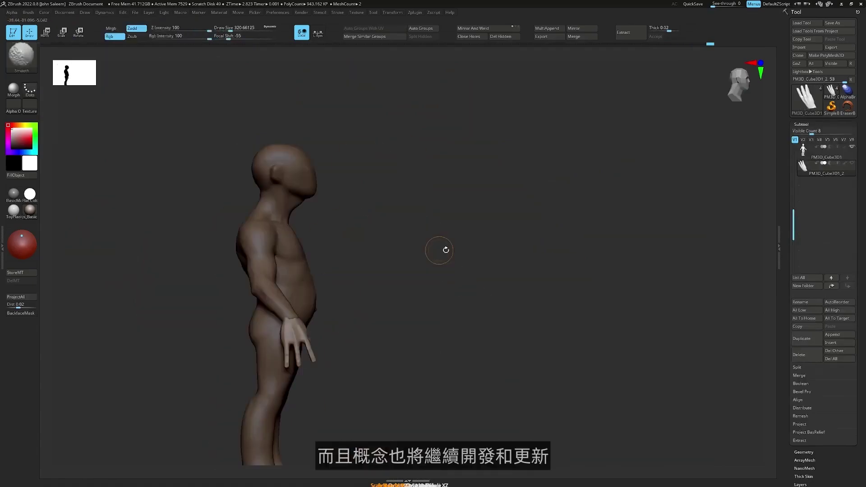
Fit mirrored spheres into the head's eye sockets and refine the eyelids, mouth and facial creases with the Standard brush
{"action": "right_click_drag", "start_coordinate": [600, 210], "coordinate": [561, 253]}
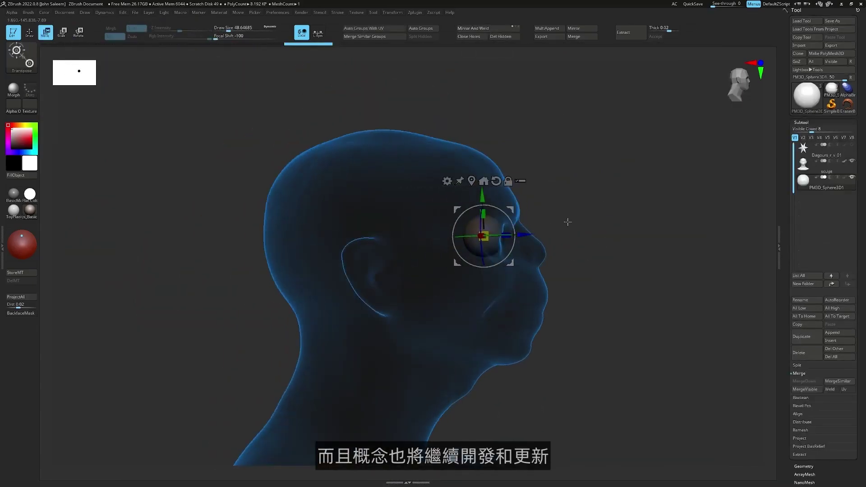
{"action": "right_click_drag", "start_coordinate": [567, 223], "coordinate": [406, 233]}
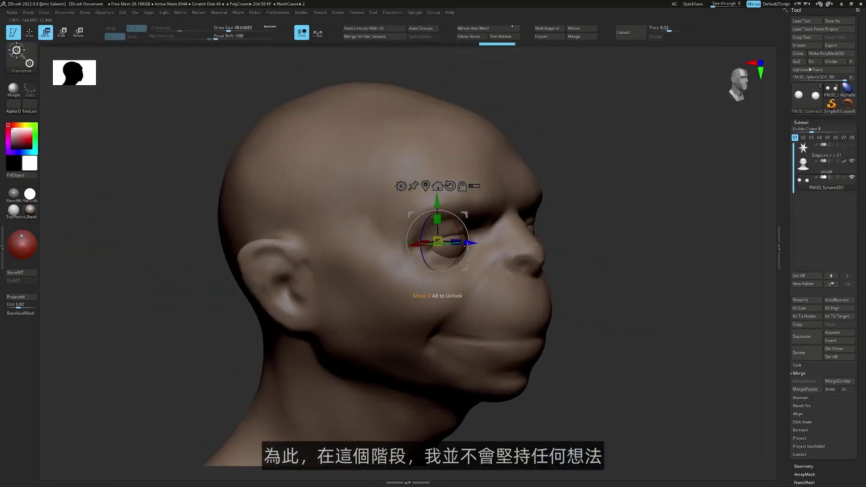
{"action": "right_click_drag", "start_coordinate": [564, 225], "coordinate": [587, 225]}
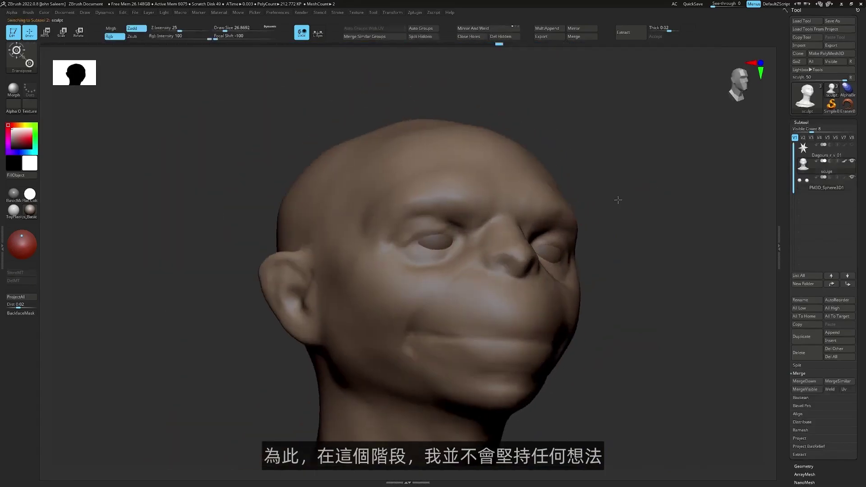
{"action": "mouse_move", "coordinate": [616, 195]}
{"action": "right_mouse_down"}
{"action": "mouse_move", "coordinate": [582, 199]}
{"action": "mouse_move", "coordinate": [656, 187]}
{"action": "mouse_move", "coordinate": [443, 253]}
{"action": "right_mouse_up"}
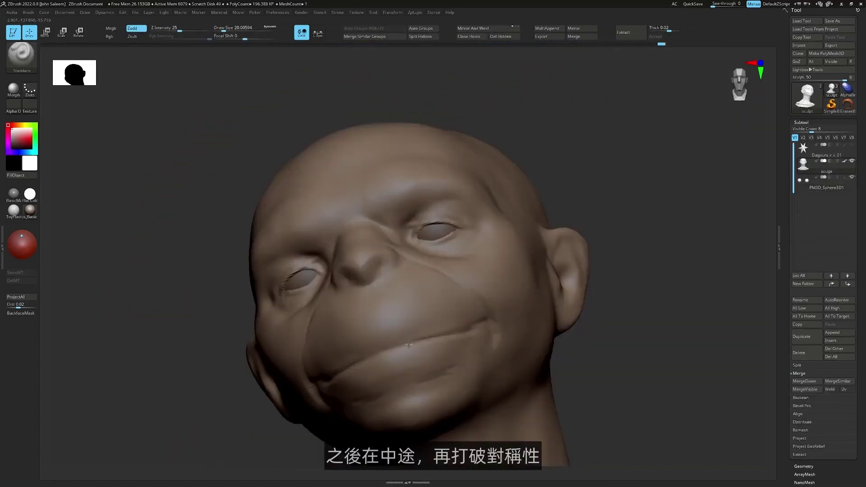
{"action": "right_click_drag", "start_coordinate": [406, 357], "coordinate": [368, 335]}
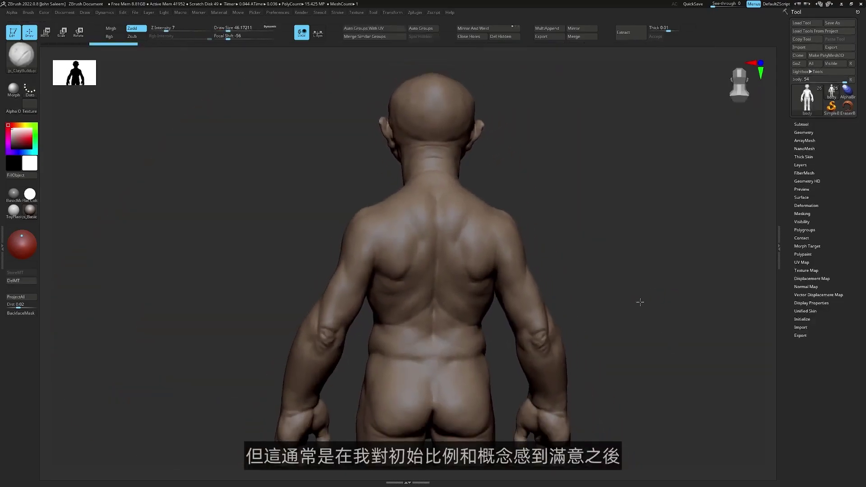
Extract a long-sleeved top from the masked upper body of the detailed character as a separate subtool
{"action": "right_click_drag", "start_coordinate": [638, 300], "coordinate": [585, 336]}
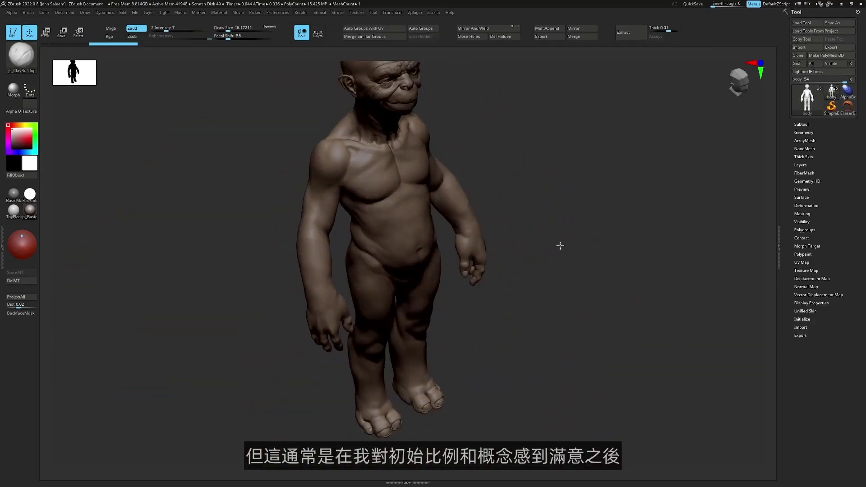
{"action": "mouse_move", "coordinate": [555, 265]}
{"action": "right_mouse_down"}
{"action": "mouse_move", "coordinate": [567, 300]}
{"action": "mouse_move", "coordinate": [635, 149]}
{"action": "right_mouse_up"}
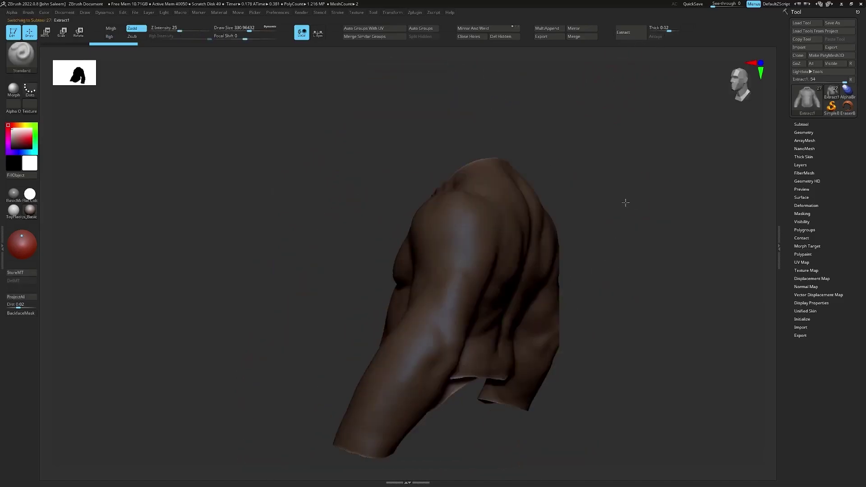
{"action": "key", "text": "s"}
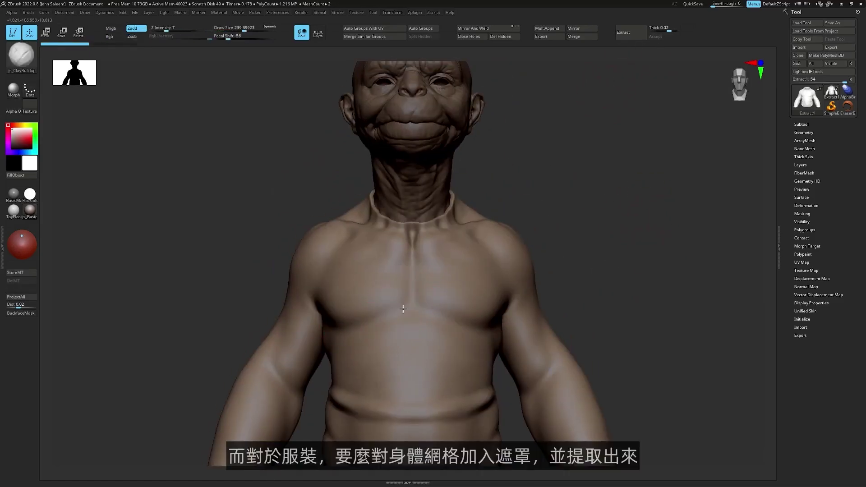
Sculpt cloth folds into the sleeves and armpits of the extracted top
{"action": "mouse_move", "coordinate": [386, 309]}
{"action": "right_mouse_down"}
{"action": "mouse_move", "coordinate": [302, 324]}
{"action": "mouse_move", "coordinate": [581, 203]}
{"action": "right_mouse_up"}
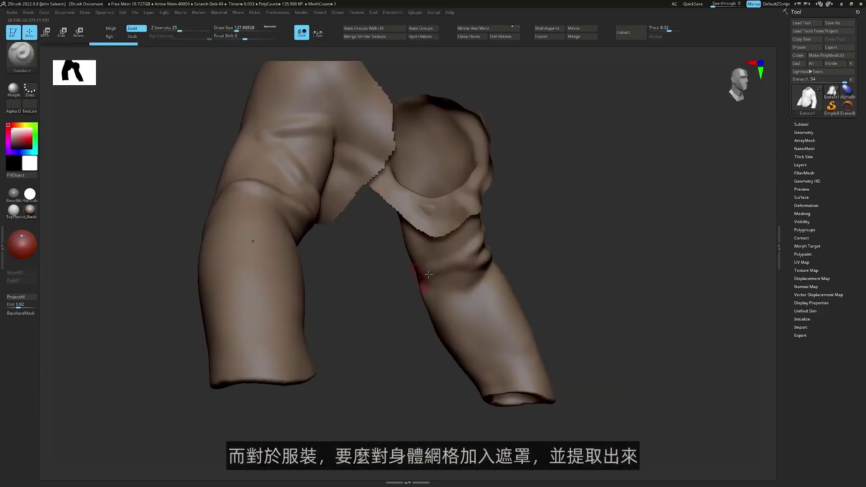
{"action": "mouse_move", "coordinate": [501, 273]}
{"action": "right_mouse_down"}
{"action": "mouse_move", "coordinate": [535, 266]}
{"action": "mouse_move", "coordinate": [437, 329]}
{"action": "mouse_move", "coordinate": [441, 300]}
{"action": "mouse_move", "coordinate": [541, 299]}
{"action": "right_mouse_up"}
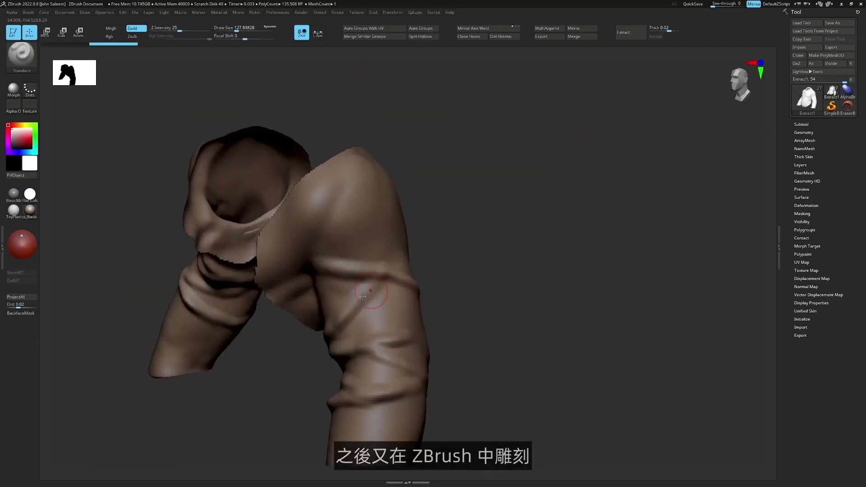
{"action": "right_click_drag", "start_coordinate": [564, 419], "coordinate": [634, 437]}
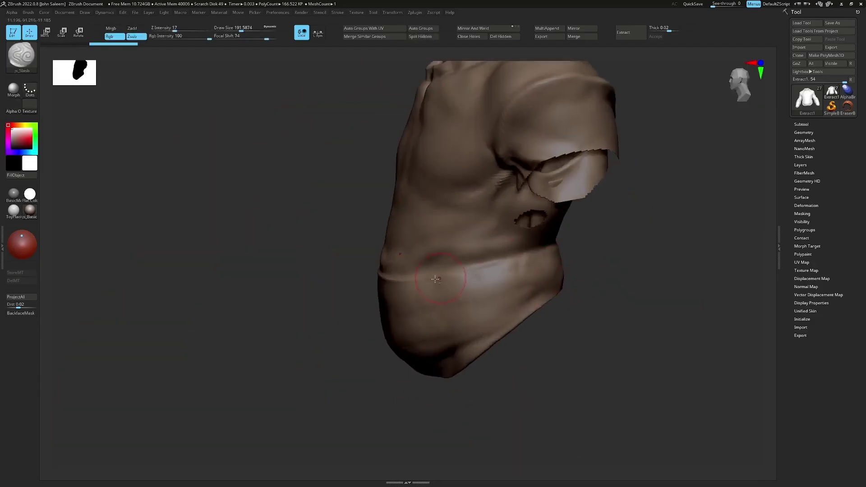
Pull the lower front edge of the top down into a long rounded flap with the Move brush
{"action": "mouse_move", "coordinate": [567, 272]}
{"action": "right_mouse_down"}
{"action": "mouse_move", "coordinate": [556, 318]}
{"action": "mouse_move", "coordinate": [492, 306]}
{"action": "right_mouse_up"}
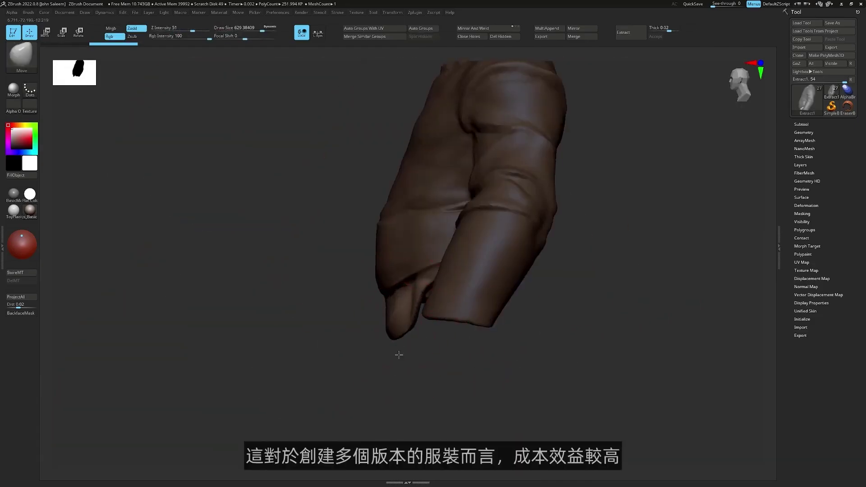
{"action": "right_click_drag", "start_coordinate": [396, 353], "coordinate": [404, 361]}
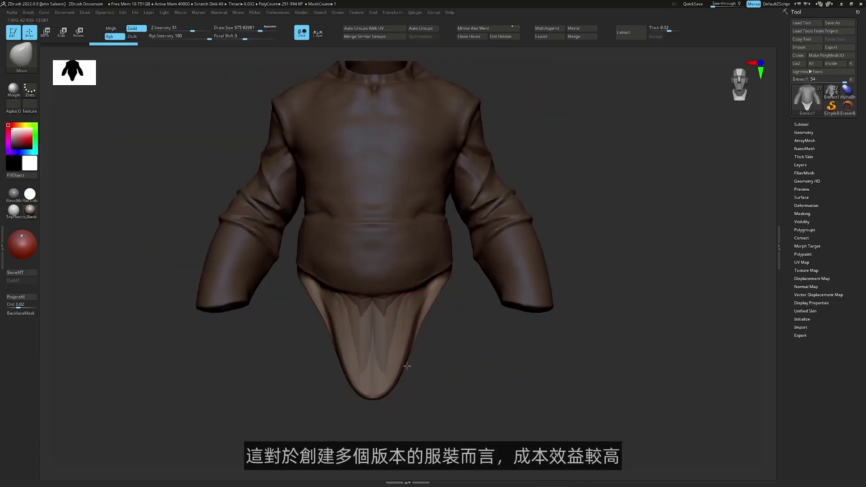
{"action": "right_click_drag", "start_coordinate": [396, 404], "coordinate": [338, 309]}
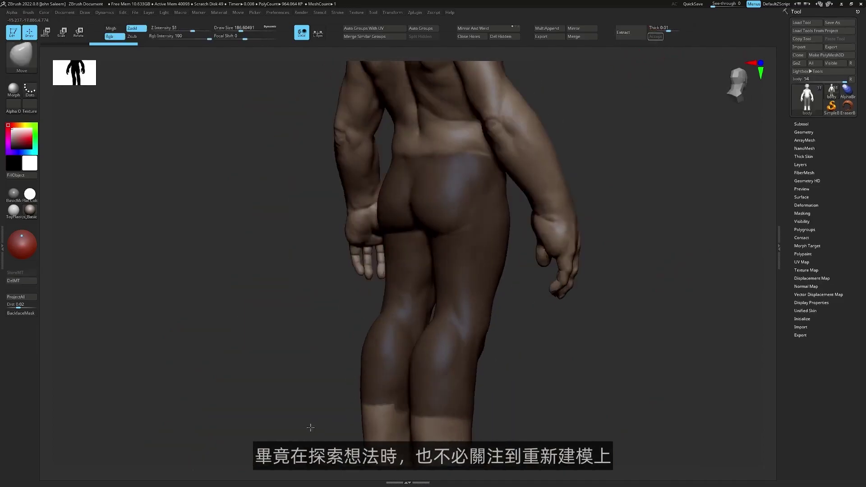
Extract trousers from the masked hips and legs of the body and sculpt folds across the thighs and knees
{"action": "right_click_drag", "start_coordinate": [519, 288], "coordinate": [595, 288]}
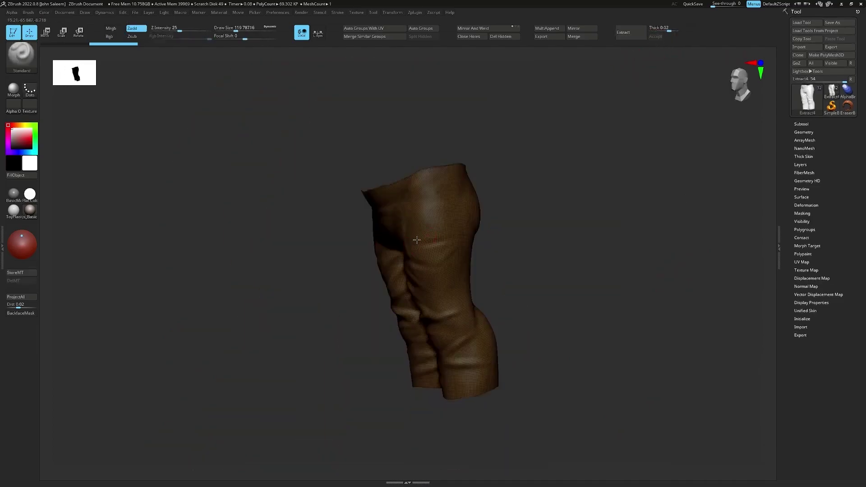
{"action": "mouse_move", "coordinate": [582, 316]}
{"action": "right_mouse_down"}
{"action": "mouse_move", "coordinate": [563, 296]}
{"action": "mouse_move", "coordinate": [561, 259]}
{"action": "right_mouse_up"}
{"action": "right_click_drag", "start_coordinate": [382, 366], "coordinate": [361, 325]}
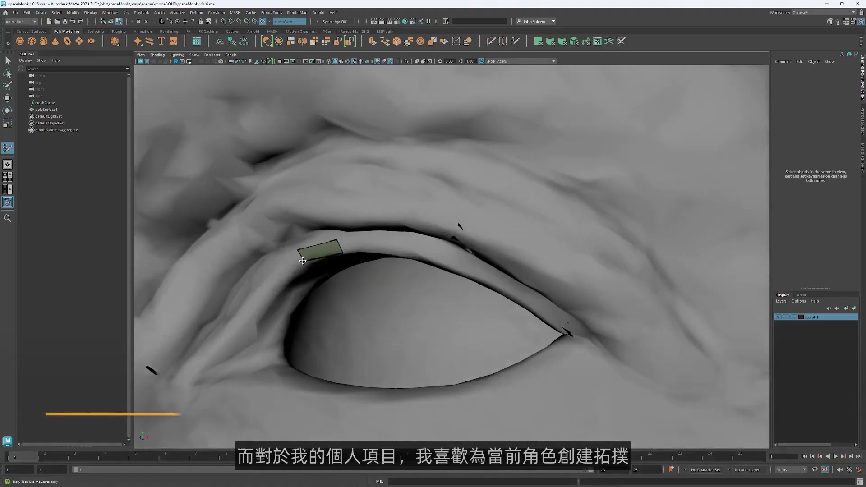
Switch to Maya and extend a Quad Draw strip along the upper eyelid from the inner to the outer eye corner
{"action": "left_click_drag", "start_coordinate": [295, 262], "coordinate": [185, 371]}
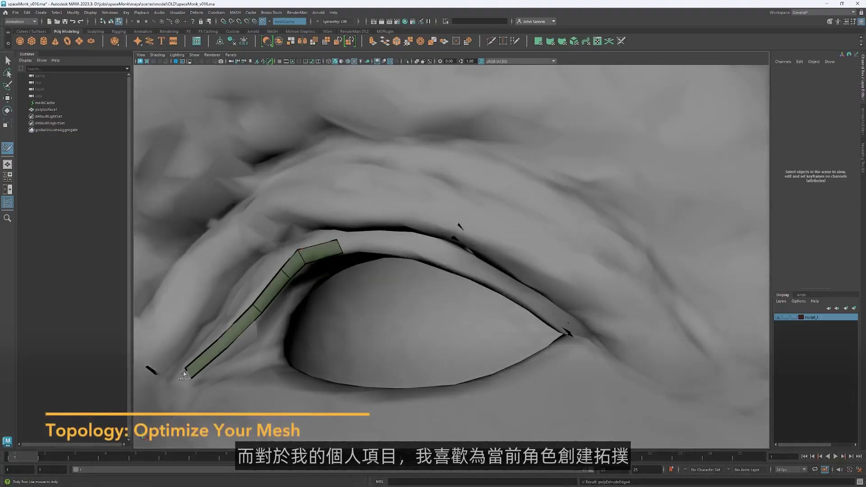
{"action": "middle_click_drag", "start_coordinate": [405, 241], "coordinate": [369, 189], "text": "alt"}
{"action": "left_click_drag", "start_coordinate": [355, 196], "coordinate": [403, 204]}
{"action": "left_click_drag", "start_coordinate": [512, 267], "coordinate": [536, 285]}
Turn the quad strip around the inner eye corner and extend it along the lower eyelid
{"action": "left_click_drag", "start_coordinate": [497, 289], "coordinate": [451, 311], "text": "alt"}
{"action": "right_click_drag", "start_coordinate": [451, 311], "coordinate": [343, 325], "text": "alt"}
{"action": "left_click_drag", "start_coordinate": [273, 335], "coordinate": [276, 347]}
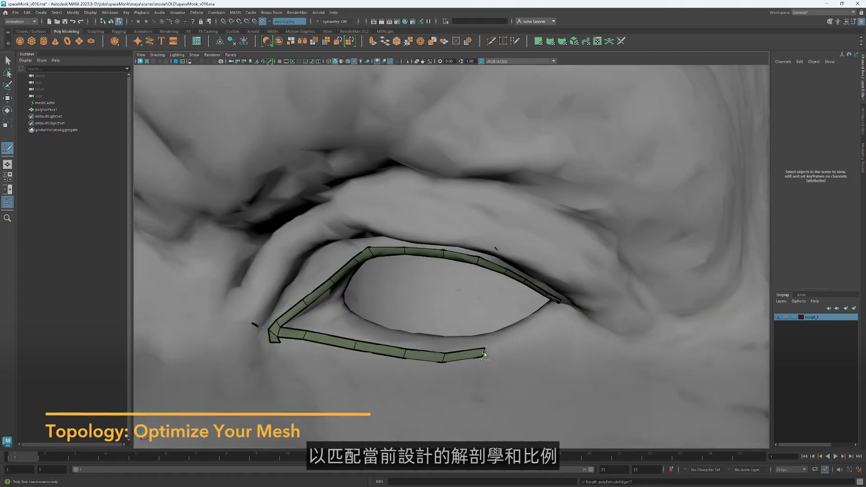
{"action": "left_click_drag", "start_coordinate": [488, 354], "coordinate": [486, 348]}
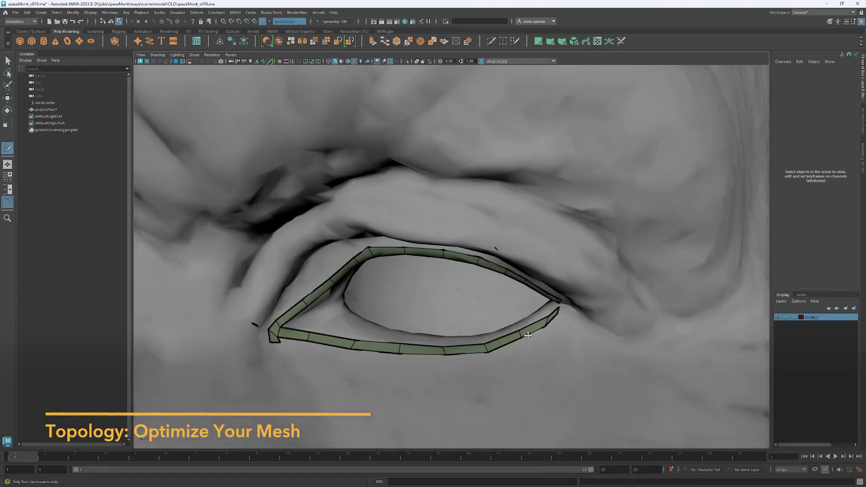
Join the upper and lower eyelid quad strips at the outer eye corner to close the loop
{"action": "middle_click_drag", "start_coordinate": [559, 311], "coordinate": [451, 312], "text": "alt"}
{"action": "right_click_drag", "start_coordinate": [452, 312], "coordinate": [519, 324], "text": "alt"}
{"action": "right_click_drag", "start_coordinate": [433, 361], "coordinate": [455, 376], "text": "alt"}
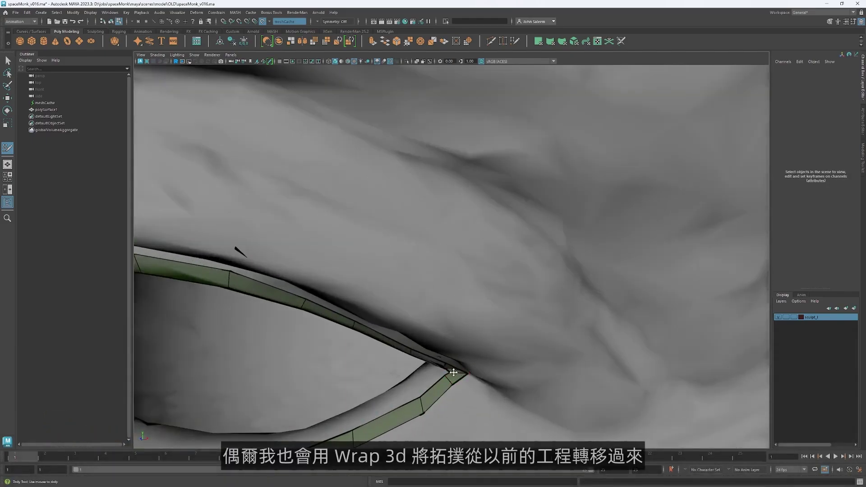
Extrude an outer row of quads around the eyelid loop and reposition its vertices at the inner eye corner
{"action": "middle_click_drag", "start_coordinate": [454, 373], "coordinate": [542, 379], "text": "alt"}
{"action": "right_click_drag", "start_coordinate": [542, 379], "coordinate": [361, 361], "text": "alt"}
{"action": "middle_click_drag", "start_coordinate": [318, 265], "coordinate": [339, 211], "text": "alt"}
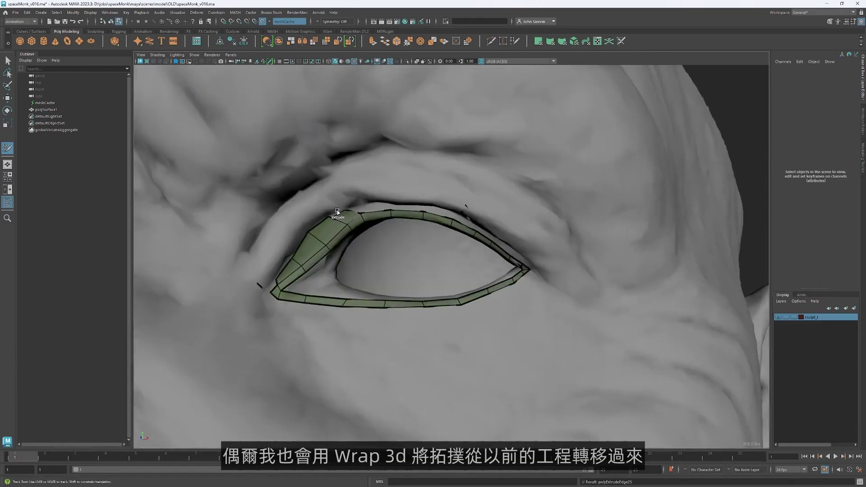
{"action": "right_click_drag", "start_coordinate": [379, 204], "coordinate": [433, 195], "text": "alt"}
{"action": "left_click", "coordinate": [393, 178], "text": "shift"}
{"action": "left_click", "coordinate": [294, 301], "text": "shift"}
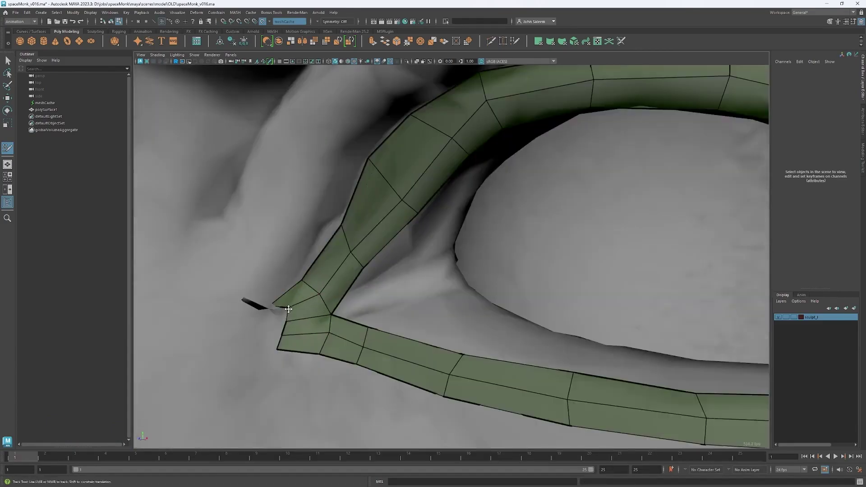
{"action": "left_click_drag", "start_coordinate": [288, 310], "coordinate": [293, 310]}
{"action": "left_click_drag", "start_coordinate": [285, 333], "coordinate": [296, 335]}
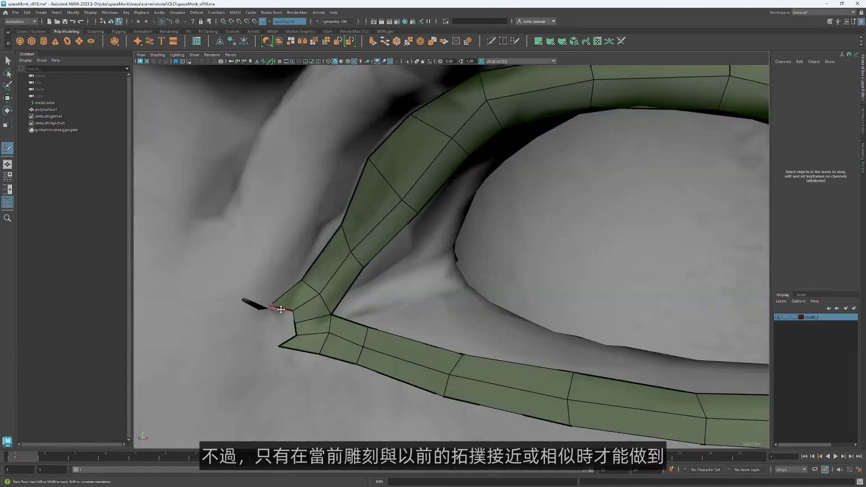
Adjust the Quad Draw vertices further so the retopology mesh follows the sculpted surface
{"action": "right_click_drag", "start_coordinate": [303, 331], "coordinate": [226, 316], "text": "alt"}
{"action": "left_click_drag", "start_coordinate": [225, 316], "coordinate": [253, 307], "text": "alt"}
{"action": "right_click_drag", "start_coordinate": [316, 293], "coordinate": [280, 284], "text": "alt"}
{"action": "left_click_drag", "start_coordinate": [292, 277], "coordinate": [261, 262]}
{"action": "left_click_drag", "start_coordinate": [297, 216], "coordinate": [301, 210]}
{"action": "left_click_drag", "start_coordinate": [352, 198], "coordinate": [325, 207], "text": "alt"}
{"action": "left_click_drag", "start_coordinate": [346, 222], "coordinate": [389, 189]}
{"action": "left_click_drag", "start_coordinate": [377, 212], "coordinate": [371, 169]}
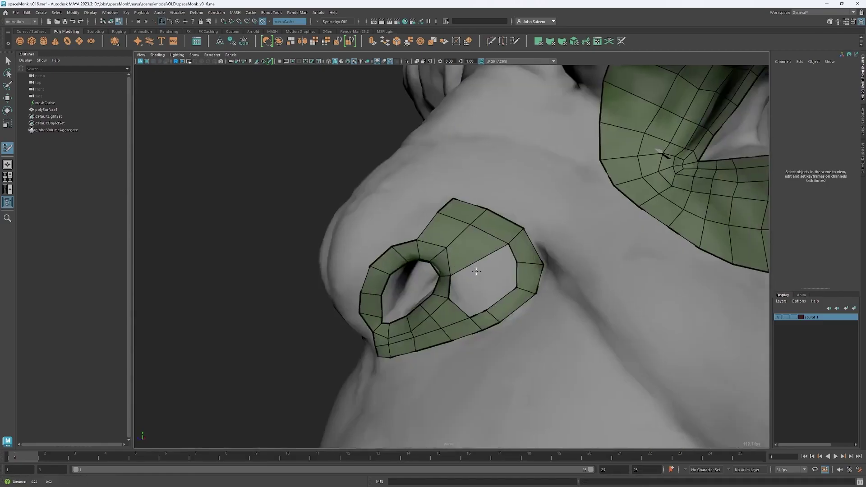
Fill the gap in the nostril wing with quads and extrude another row around the nostril rim
{"action": "right_click_drag", "start_coordinate": [487, 316], "coordinate": [476, 252], "text": "alt"}
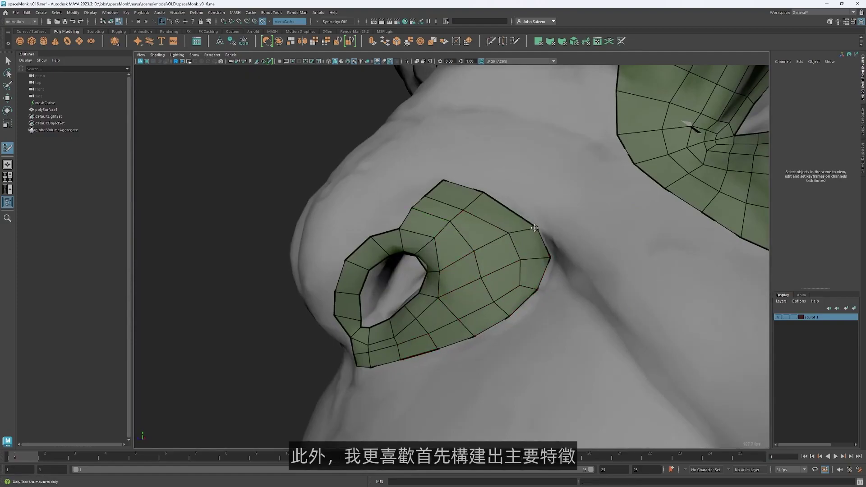
{"action": "right_click_drag", "start_coordinate": [535, 228], "coordinate": [506, 225], "text": "alt"}
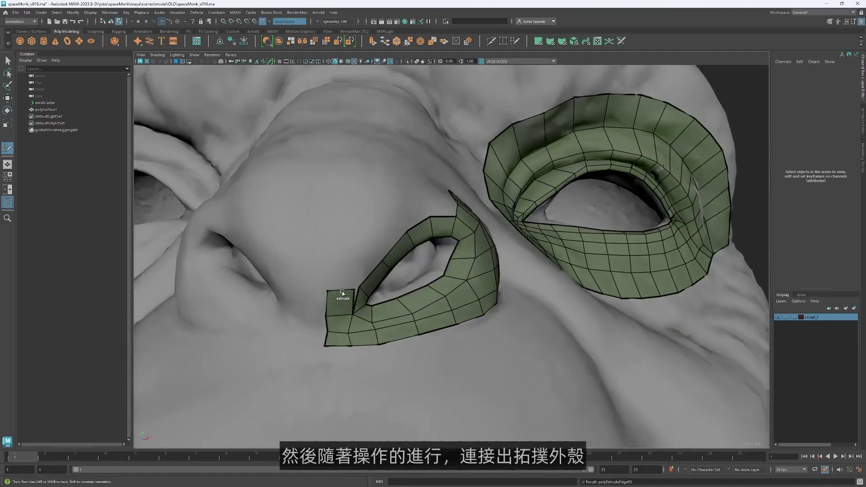
{"action": "middle_click_drag", "start_coordinate": [353, 299], "coordinate": [356, 314], "text": "alt"}
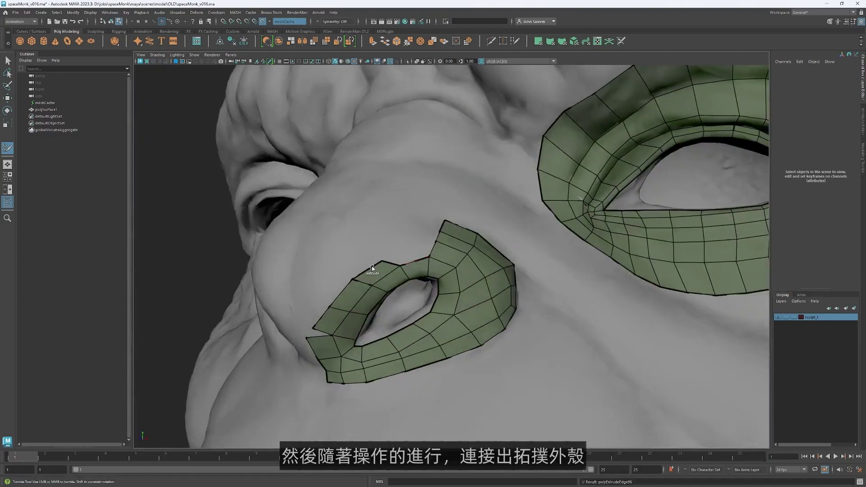
{"action": "left_click_drag", "start_coordinate": [334, 316], "coordinate": [416, 254], "text": "alt"}
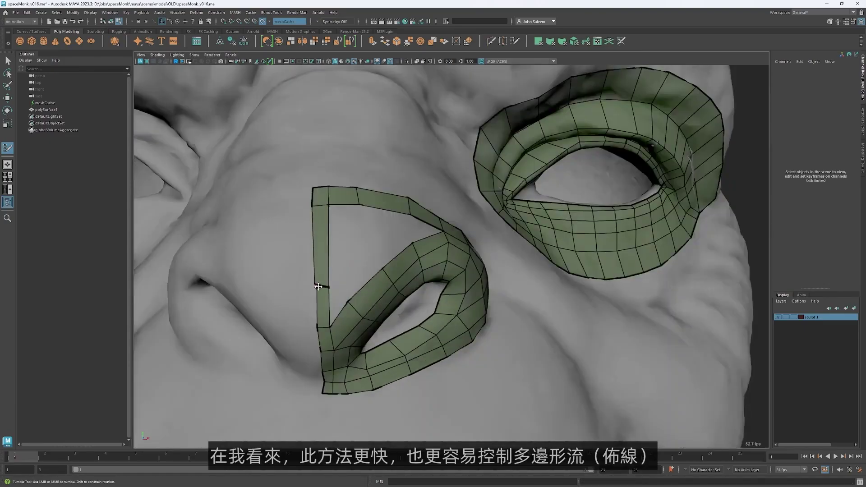
Fill the nose tip between the border strip and nostril rim with quads, and start a strip down from the nostril wing
{"action": "left_click_drag", "start_coordinate": [318, 287], "coordinate": [337, 273], "text": "alt"}
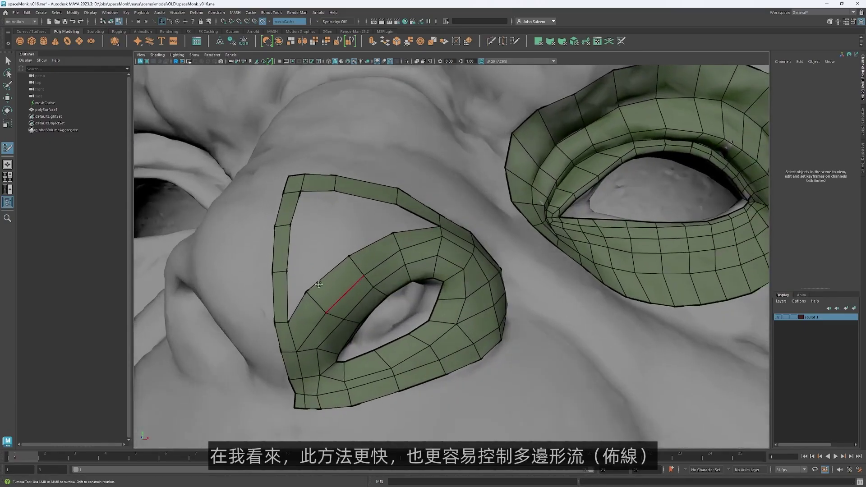
{"action": "left_click", "coordinate": [349, 285], "text": "ctrl"}
{"action": "left_click_drag", "start_coordinate": [326, 280], "coordinate": [317, 279]}
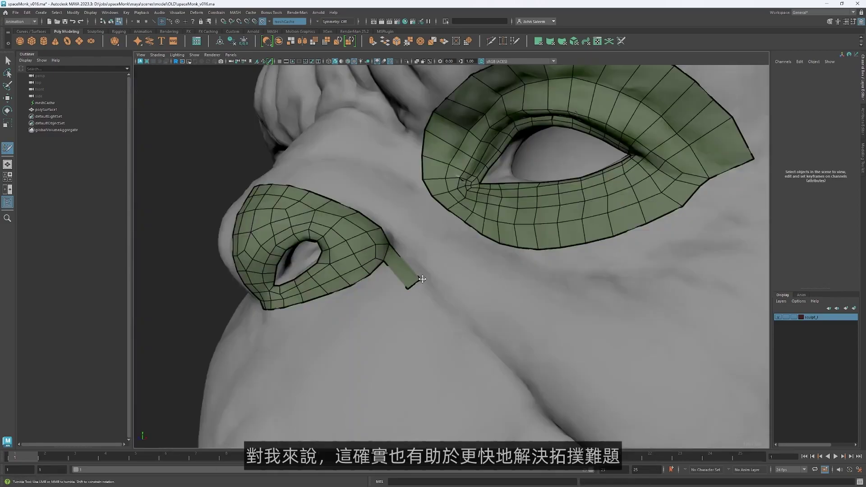
{"action": "left_click_drag", "start_coordinate": [415, 271], "coordinate": [389, 227], "text": "alt"}
Inspect the retopologized head in Maya, then switch to ZBrush and examine the detailed head and full costumed figure
{"action": "key", "text": "ctrl+space"}
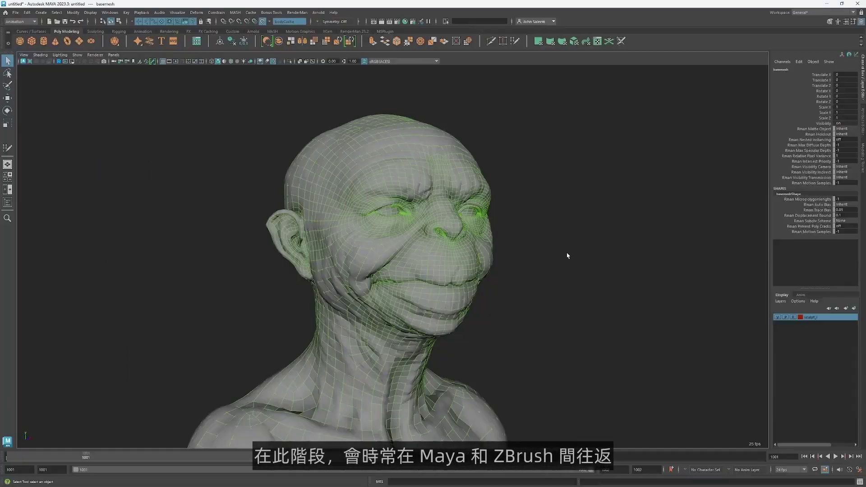
{"action": "left_click_drag", "start_coordinate": [567, 253], "coordinate": [448, 246], "text": "alt"}
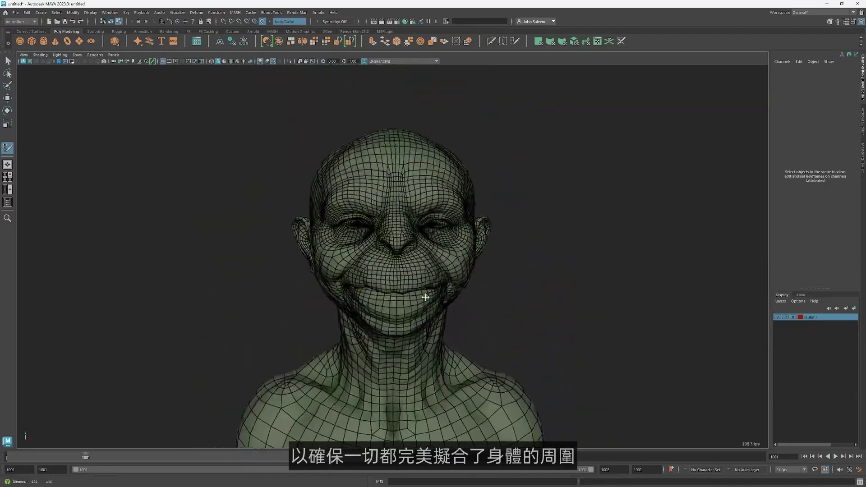
{"action": "middle_click_drag", "start_coordinate": [447, 288], "coordinate": [465, 302], "text": "alt"}
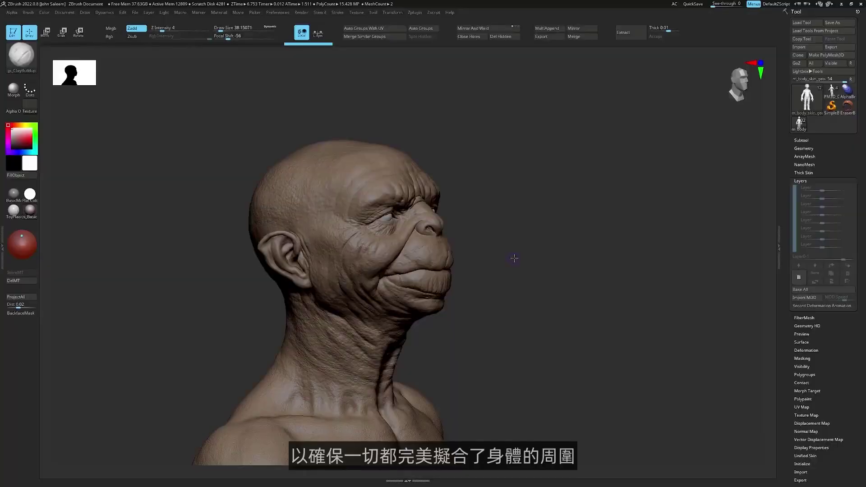
{"action": "mouse_move", "coordinate": [515, 257]}
{"action": "left_mouse_down"}
{"action": "mouse_move", "coordinate": [522, 252]}
{"action": "mouse_move", "coordinate": [545, 266]}
{"action": "left_mouse_up"}
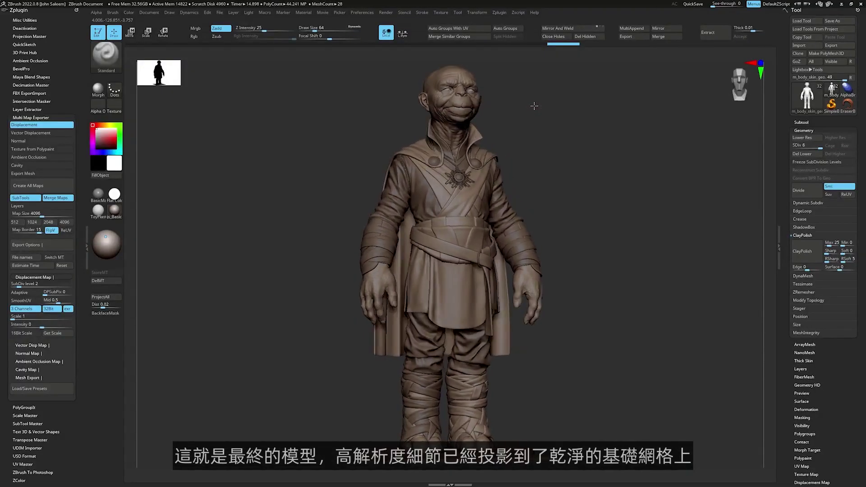
{"action": "left_click_drag", "start_coordinate": [518, 125], "coordinate": [529, 191], "text": "alt"}
{"action": "left_click_drag", "start_coordinate": [617, 171], "coordinate": [615, 277], "text": "alt"}
{"action": "left_click_drag", "start_coordinate": [559, 192], "coordinate": [614, 216], "text": "alt"}
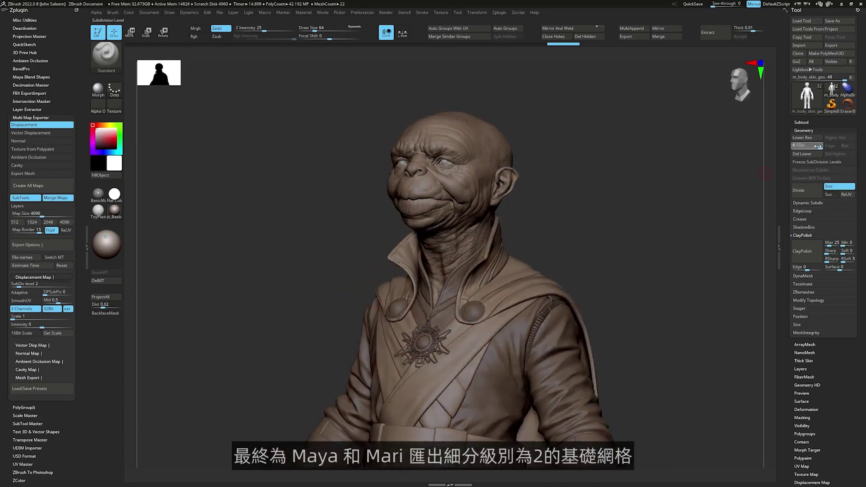
Lower the model to subdivision level 2 and accept the map export file names with the <UDIM> tile ID format
{"action": "key", "text": "shift+f"}
{"action": "key", "text": "shift+f"}
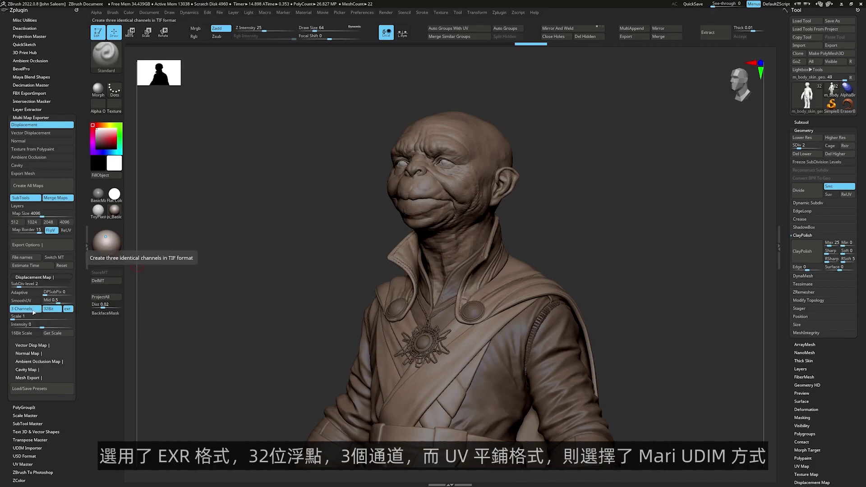
{"action": "left_click", "coordinate": [23, 258]}
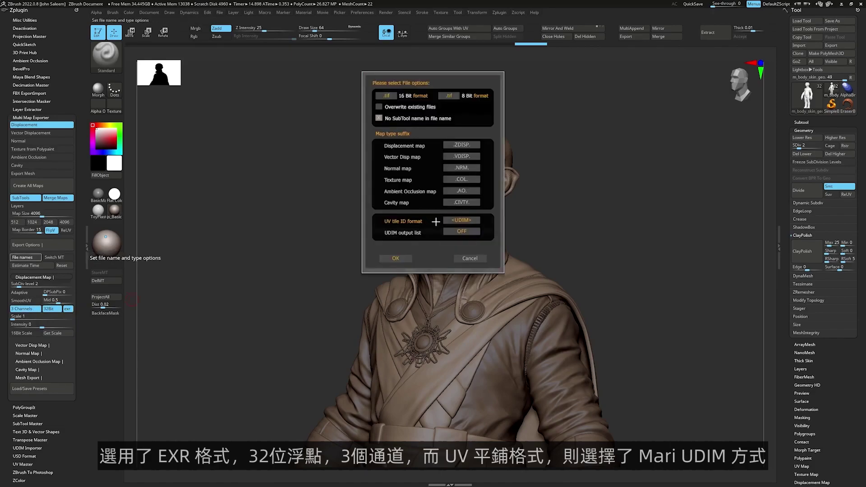
{"action": "left_click", "coordinate": [397, 258]}
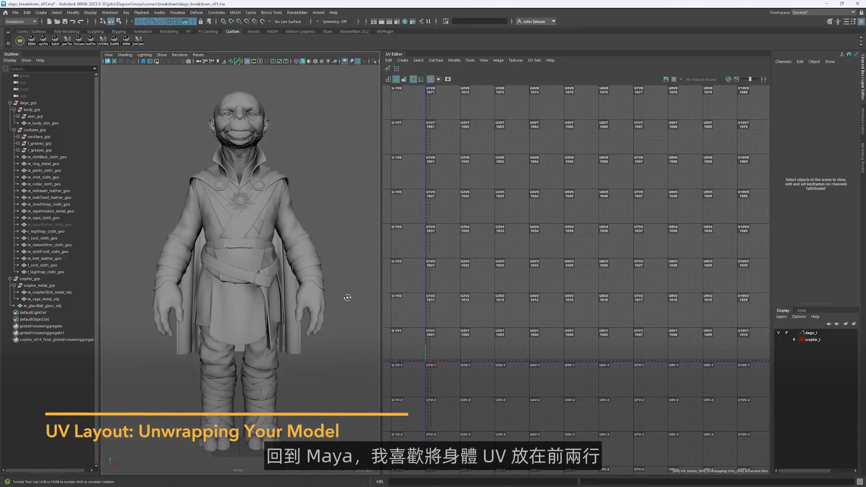
Switch to Maya and display the UV layouts of m_body_skin_geo and all the costume meshes
{"action": "left_click_drag", "start_coordinate": [348, 298], "coordinate": [347, 299]}
{"action": "left_click", "coordinate": [251, 103]}
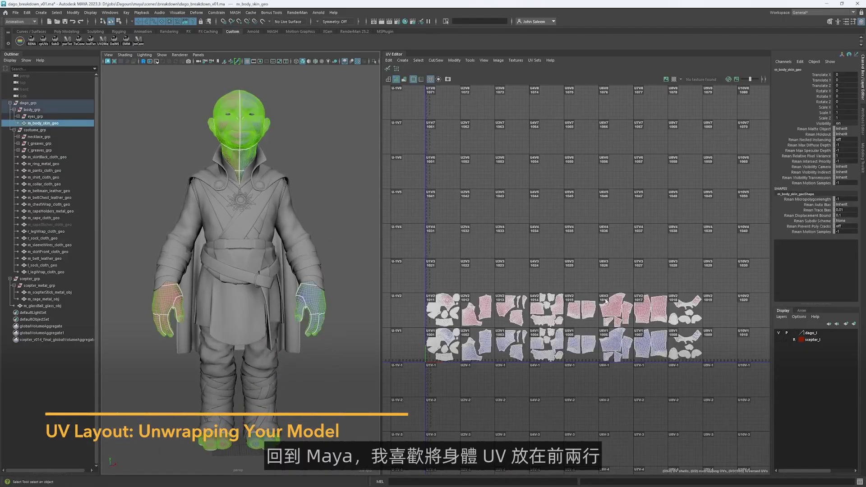
{"action": "left_click_drag", "start_coordinate": [139, 486], "coordinate": [138, 486]}
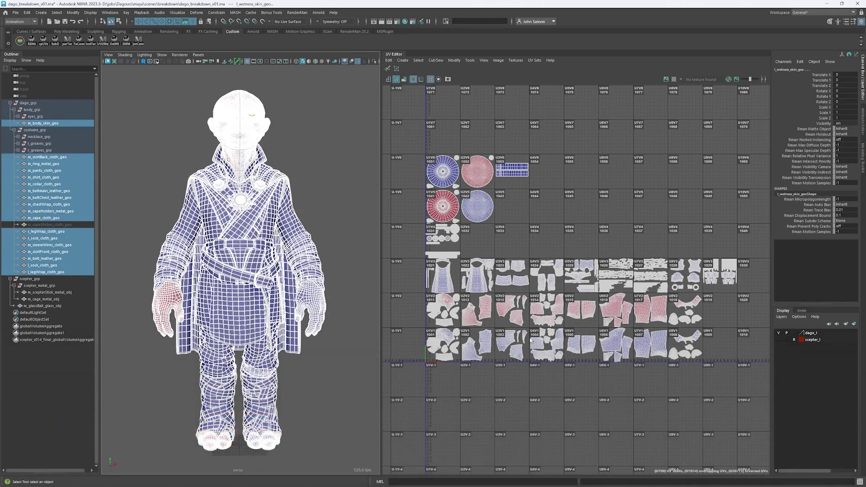
{"action": "scroll", "coordinate": [550, 359], "scroll_direction": "up", "scroll_amount": 1}
{"action": "right_click_drag", "start_coordinate": [551, 358], "coordinate": [551, 358], "text": "alt"}
Select the body skin mesh and examine its mirrored UV shells in the first two tile rows against the model
{"action": "left_click", "coordinate": [323, 306]}
{"action": "right_click_drag", "start_coordinate": [505, 339], "coordinate": [536, 336], "text": "alt"}
{"action": "middle_click_drag", "start_coordinate": [535, 336], "coordinate": [574, 290], "text": "alt"}
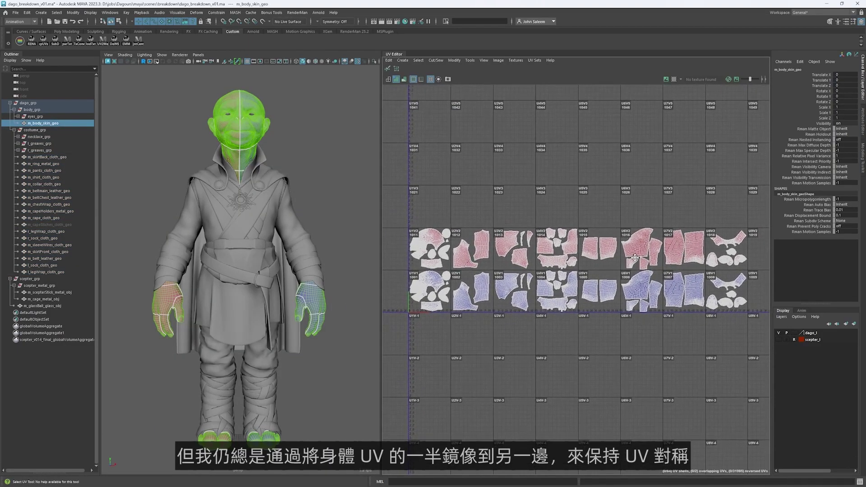
{"action": "right_click_drag", "start_coordinate": [574, 289], "coordinate": [585, 296], "text": "alt"}
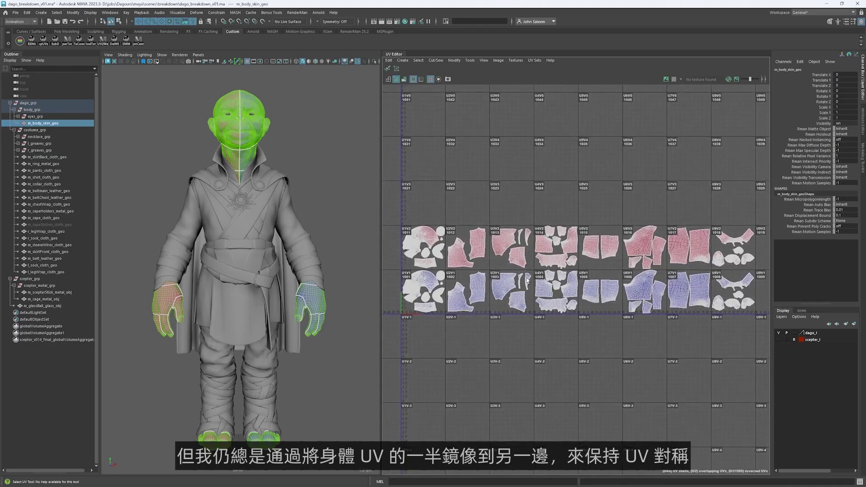
{"action": "middle_click_drag", "start_coordinate": [519, 290], "coordinate": [518, 273], "text": "alt"}
{"action": "left_click_drag", "start_coordinate": [345, 289], "coordinate": [335, 226], "text": "alt"}
{"action": "left_click_drag", "start_coordinate": [192, 297], "coordinate": [161, 352]}
{"action": "middle_click_drag", "start_coordinate": [544, 335], "coordinate": [535, 380], "text": "alt"}
{"action": "right_click_drag", "start_coordinate": [535, 380], "coordinate": [474, 325], "text": "alt"}
{"action": "right_click_drag", "start_coordinate": [422, 276], "coordinate": [658, 286], "text": "alt"}
{"action": "middle_click_drag", "start_coordinate": [657, 286], "coordinate": [469, 247], "text": "alt"}
{"action": "right_click_drag", "start_coordinate": [470, 248], "coordinate": [406, 266], "text": "alt"}
{"action": "middle_click_drag", "start_coordinate": [513, 287], "coordinate": [551, 300], "text": "alt"}
{"action": "right_click_drag", "start_coordinate": [551, 301], "coordinate": [496, 288], "text": "alt"}
{"action": "middle_click_drag", "start_coordinate": [496, 288], "coordinate": [527, 276], "text": "alt"}
{"action": "right_click_drag", "start_coordinate": [527, 276], "coordinate": [521, 287], "text": "alt"}
{"action": "left_click", "coordinate": [166, 145]}
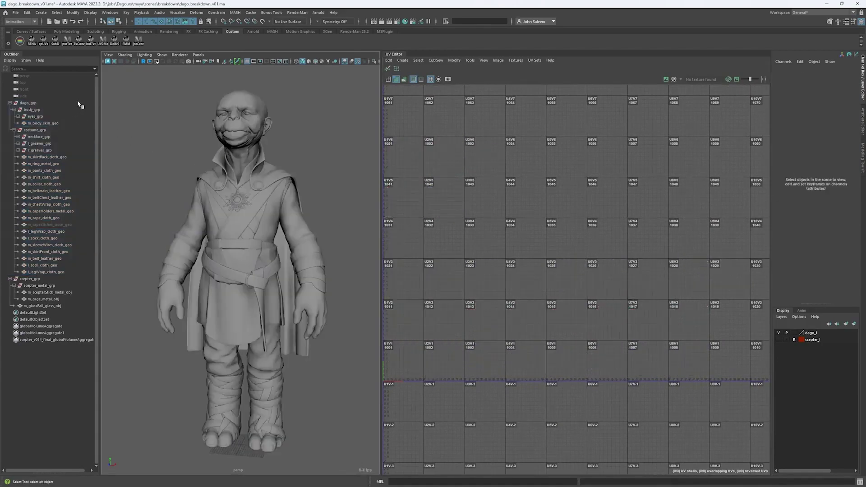
Review the asset hierarchy and matching UVs by selecting dago_grp, body_grp, costume_grp and both greaves groups
{"action": "left_click", "coordinate": [66, 103]}
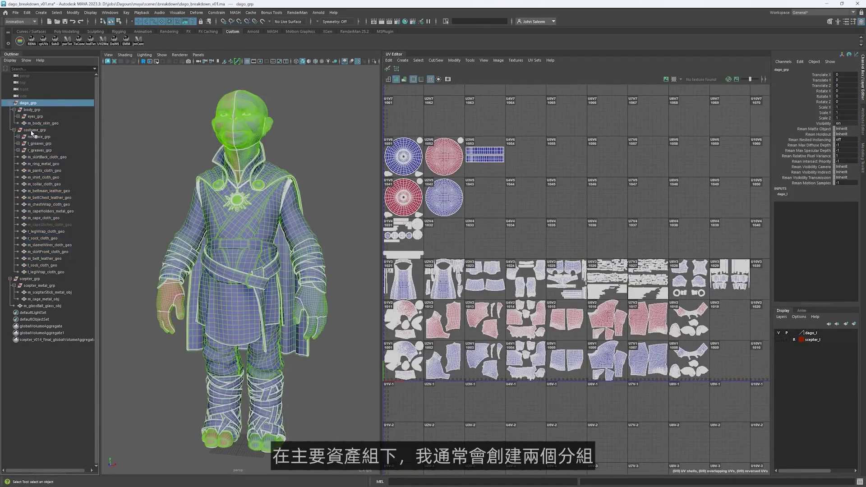
{"action": "left_click", "coordinate": [32, 110]}
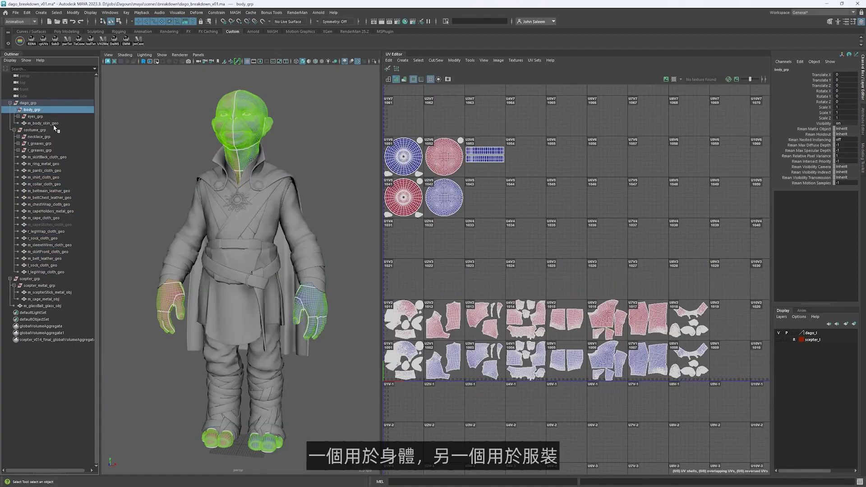
{"action": "left_click", "coordinate": [36, 130]}
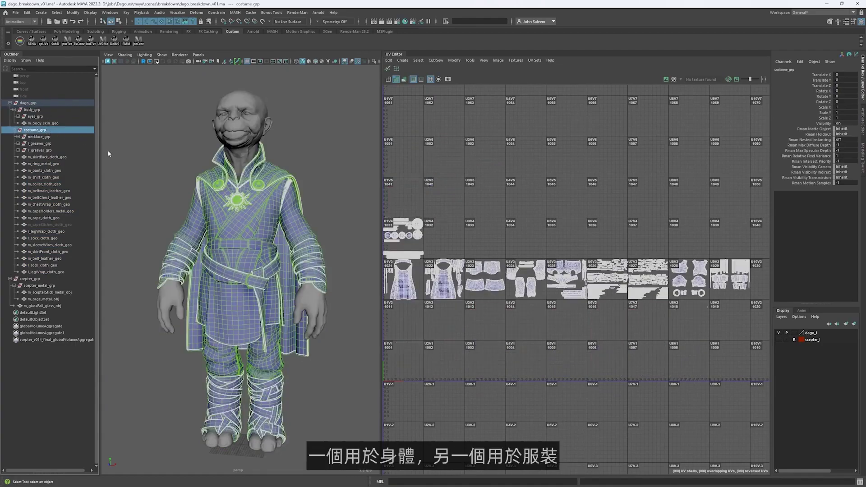
{"action": "left_click", "coordinate": [45, 144]}
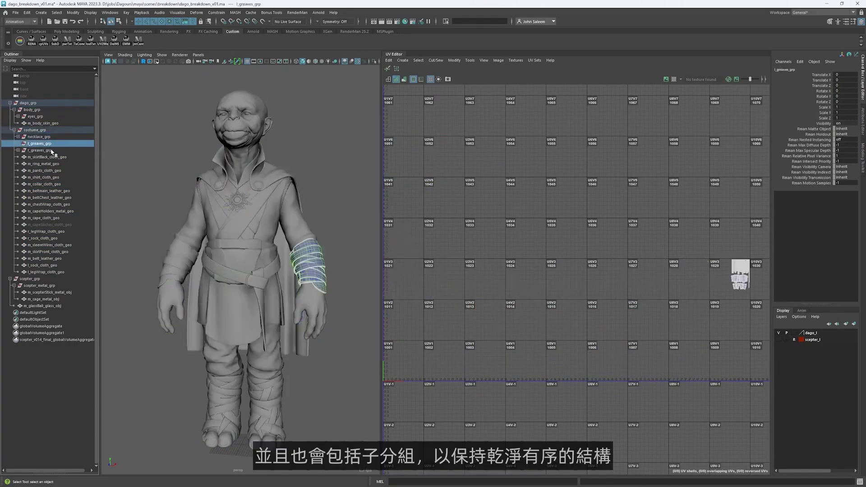
{"action": "left_click", "coordinate": [51, 151]}
Expand eyes_grp, check the left and right eye groups inside it, and clear the selection
{"action": "left_click", "coordinate": [45, 116]}
{"action": "left_click", "coordinate": [18, 117]}
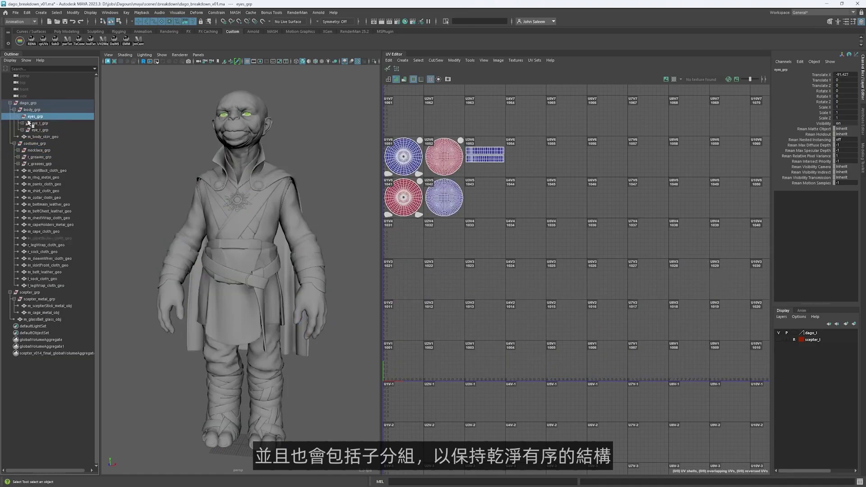
{"action": "left_click", "coordinate": [49, 123]}
{"action": "left_click", "coordinate": [54, 130]}
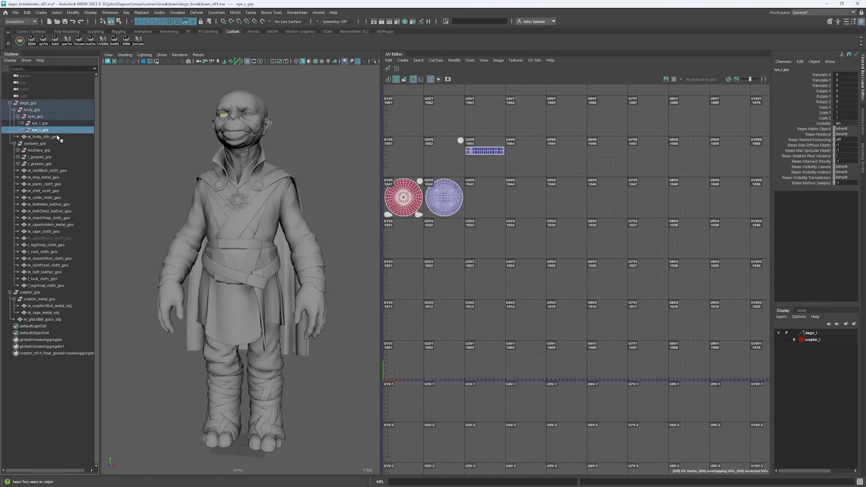
{"action": "left_click", "coordinate": [132, 210]}
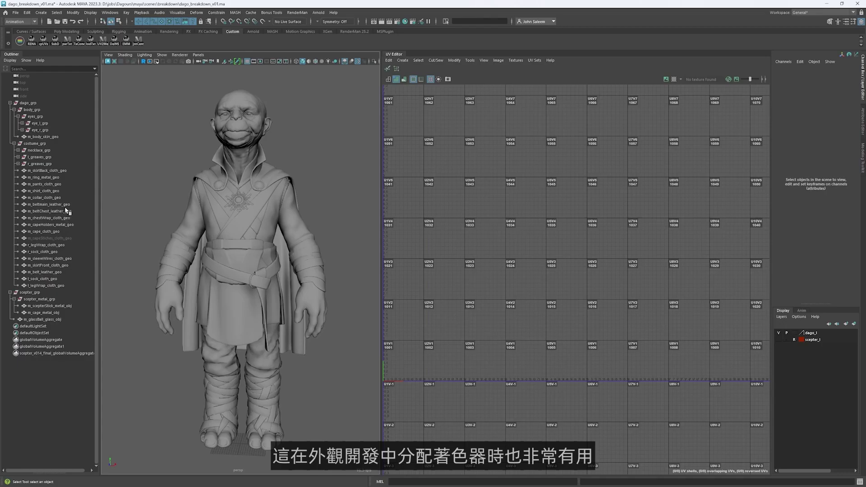
Open the options for exporting a selection to Alembic and select dago_grp as the group to export
{"action": "left_click_drag", "start_coordinate": [150, 215], "coordinate": [199, 192], "text": "alt"}
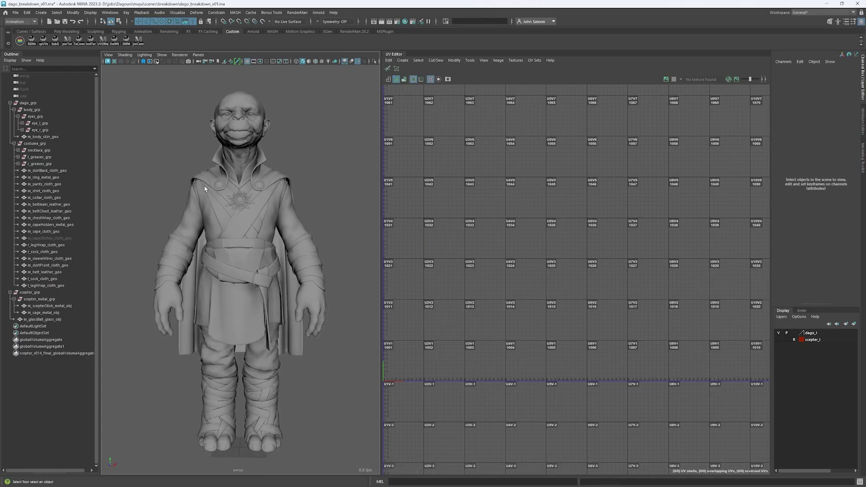
{"action": "left_click", "coordinate": [31, 110]}
{"action": "left_click", "coordinate": [351, 92]}
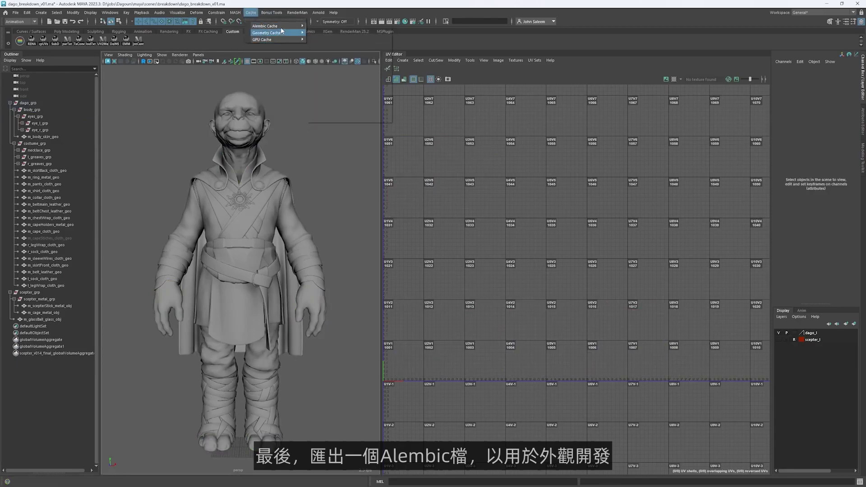
{"action": "mouse_move", "coordinate": [278, 25]}
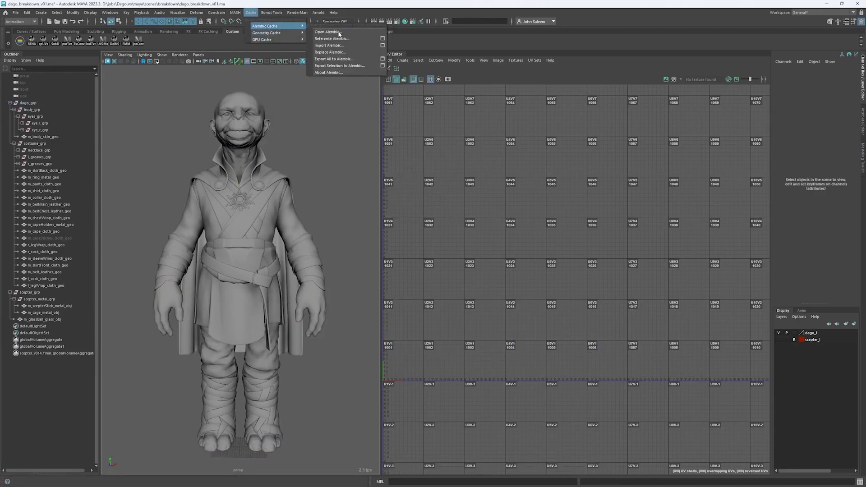
{"action": "left_click", "coordinate": [383, 66]}
{"action": "left_click", "coordinate": [28, 103]}
{"action": "left_click", "coordinate": [523, 201]}
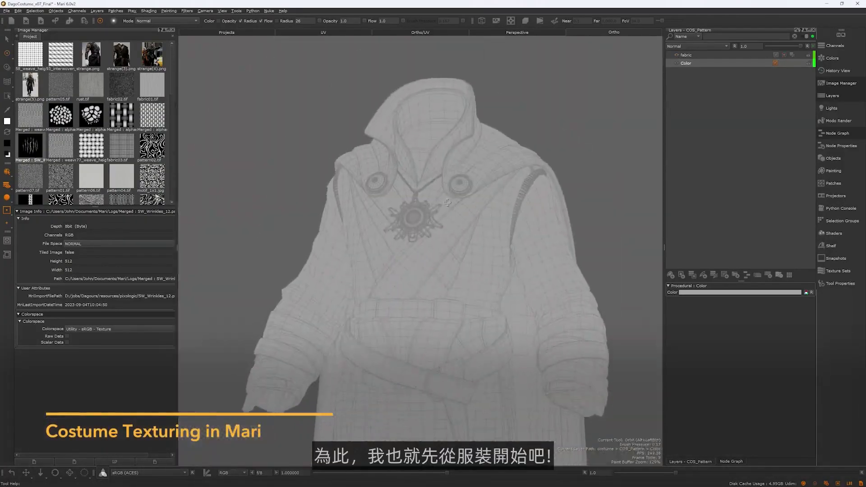
Add a Tiled procedural above the fabric layer and assign motif_1x1.jpg as its tile image
{"action": "mouse_move", "coordinate": [447, 203]}
{"action": "left_mouse_down", "text": "alt"}
{"action": "mouse_move", "coordinate": [463, 202]}
{"action": "mouse_move", "coordinate": [453, 201]}
{"action": "left_mouse_up", "text": "alt"}
{"action": "left_click", "coordinate": [705, 56]}
{"action": "left_click", "coordinate": [736, 149]}
{"action": "key", "text": "Tab"}
{"action": "type", "text": "t"}
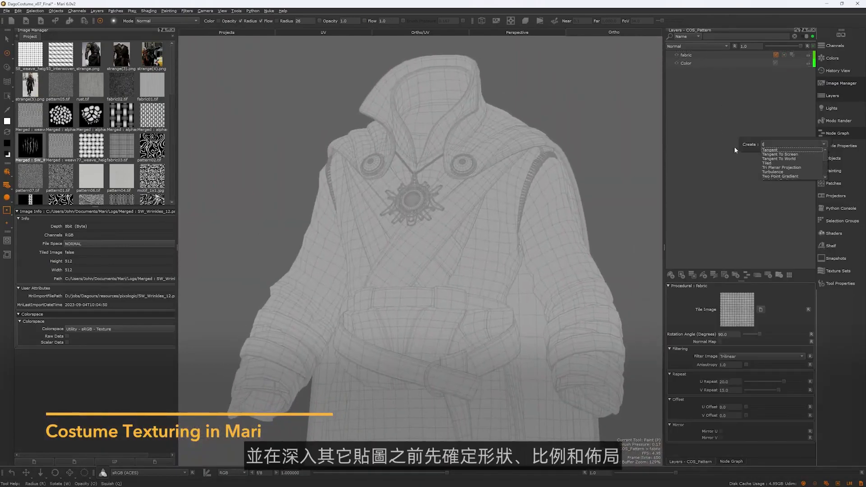
{"action": "left_click_drag", "start_coordinate": [740, 316], "coordinate": [738, 313]}
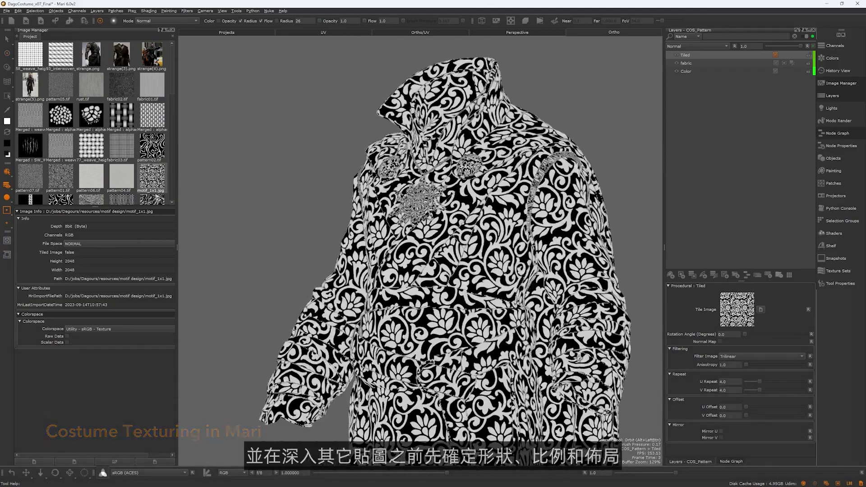
Set the floral motif layer's U and V Repeat to 6 and rename the layer roses
{"action": "type", "text": "5"}
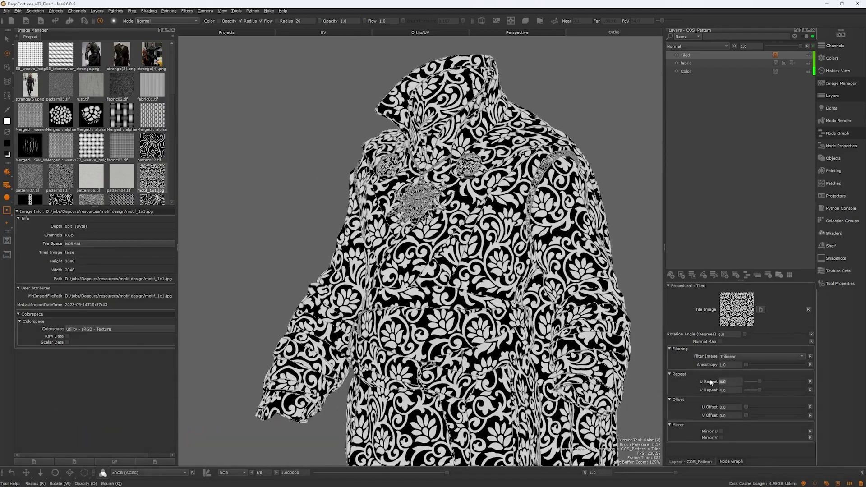
{"action": "double_click", "coordinate": [733, 391]}
{"action": "type", "text": "5"}
{"action": "key", "text": "Return"}
{"action": "mouse_move", "coordinate": [451, 234]}
{"action": "left_mouse_down", "text": "alt"}
{"action": "mouse_move", "coordinate": [506, 235]}
{"action": "mouse_move", "coordinate": [447, 239]}
{"action": "left_mouse_up", "text": "alt"}
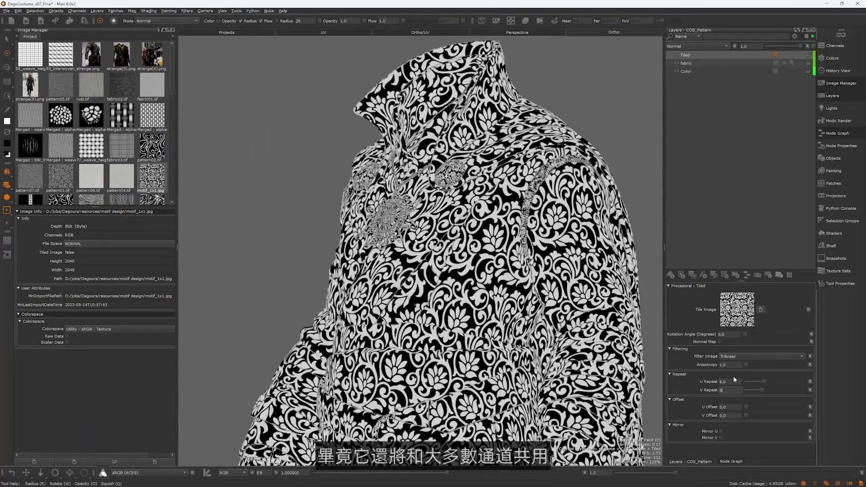
{"action": "left_click_drag", "start_coordinate": [451, 235], "coordinate": [424, 240], "text": "alt"}
{"action": "type", "text": "roses"}
{"action": "key", "text": "Return"}
Select the main shirt meshes, invert the selection, and fill the remaining costume parts in the roses mask to hide the motif there
{"action": "middle_click_drag", "start_coordinate": [549, 176], "coordinate": [549, 153], "text": "alt"}
{"action": "key", "text": "s"}
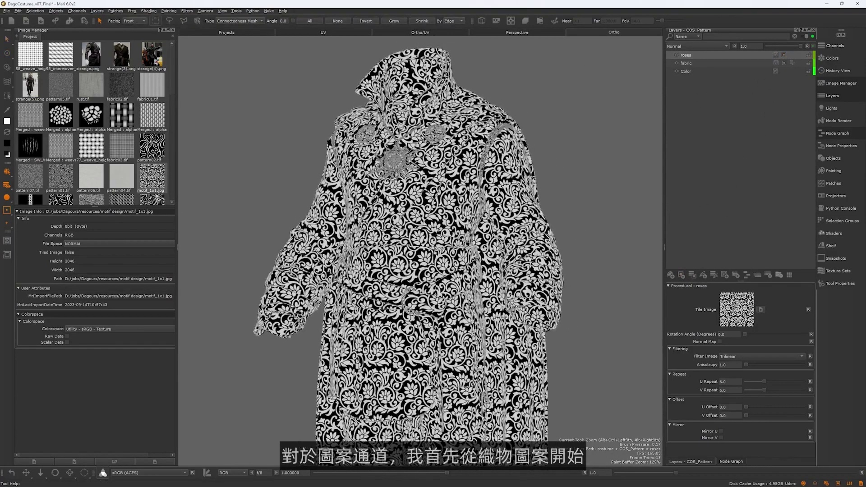
{"action": "left_click", "coordinate": [476, 185], "text": "shift"}
{"action": "left_click", "coordinate": [332, 203], "text": "shift"}
{"action": "left_click", "coordinate": [384, 343], "text": "shift"}
{"action": "mouse_move", "coordinate": [478, 226]}
{"action": "left_mouse_down", "text": "alt"}
{"action": "mouse_move", "coordinate": [407, 225]}
{"action": "mouse_move", "coordinate": [478, 225]}
{"action": "left_mouse_up", "text": "alt"}
{"action": "left_click", "coordinate": [366, 21]}
{"action": "right_click", "coordinate": [447, 134]}
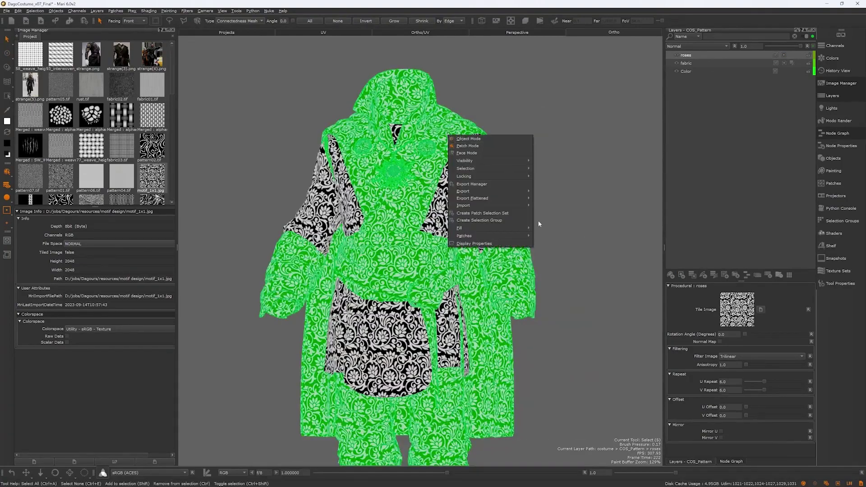
{"action": "left_click", "coordinate": [555, 228]}
Set the roses layer's blend mode to Overlay
{"action": "right_click_drag", "start_coordinate": [462, 273], "coordinate": [472, 271], "text": "alt"}
{"action": "left_click_drag", "start_coordinate": [471, 270], "coordinate": [406, 234], "text": "alt"}
{"action": "left_click", "coordinate": [747, 83]}
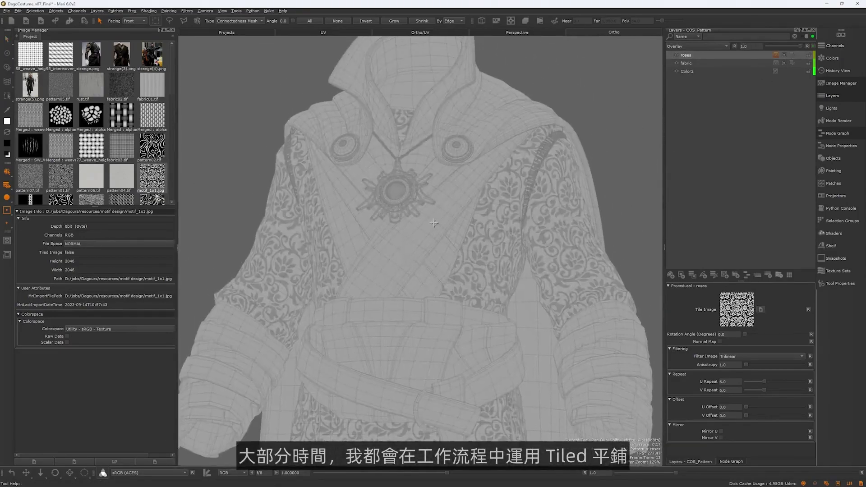
Add a Tiled procedural above roses using pattern02.tif and set its U and V Repeat to 6
{"action": "key", "text": "Tab"}
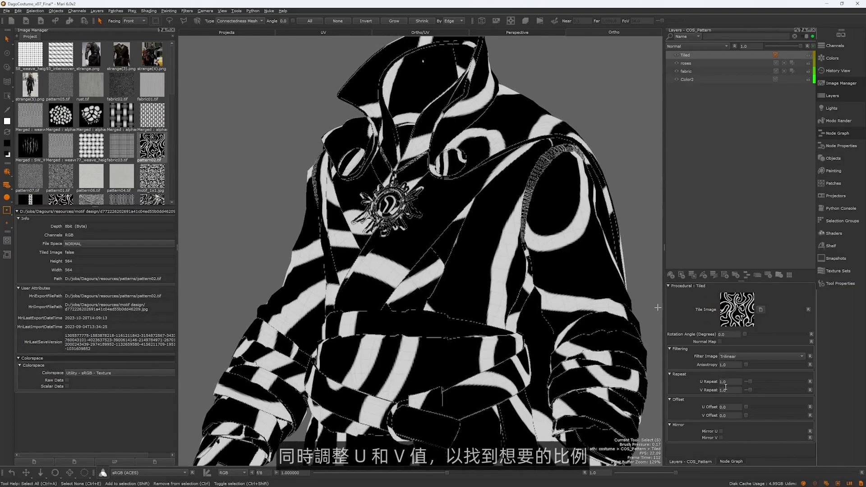
{"action": "left_click_drag", "start_coordinate": [750, 382], "coordinate": [715, 391]}
{"action": "type", "text": "6"}
{"action": "left_click_drag", "start_coordinate": [732, 383], "coordinate": [704, 383]}
{"action": "type", "text": "6"}
{"action": "key", "text": "Return"}
{"action": "right_click_drag", "start_coordinate": [510, 253], "coordinate": [479, 253], "text": "alt"}
{"action": "left_click_drag", "start_coordinate": [478, 253], "coordinate": [470, 266], "text": "alt"}
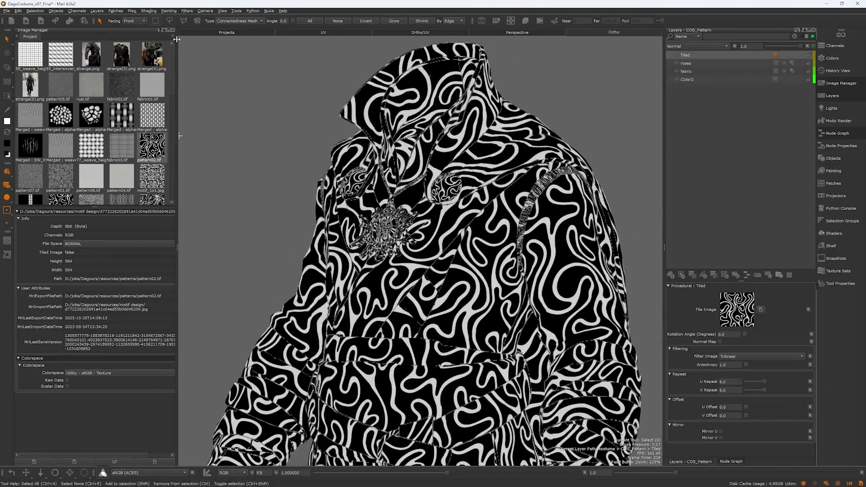
Close the Image Manager and show the costume side by side with its UV layout
{"action": "left_click", "coordinate": [172, 30]}
{"action": "right_click_drag", "start_coordinate": [343, 216], "coordinate": [294, 217], "text": "alt"}
{"action": "left_click_drag", "start_coordinate": [293, 217], "coordinate": [361, 207], "text": "alt"}
{"action": "scroll", "coordinate": [349, 34], "scroll_direction": "up", "scroll_amount": 3}
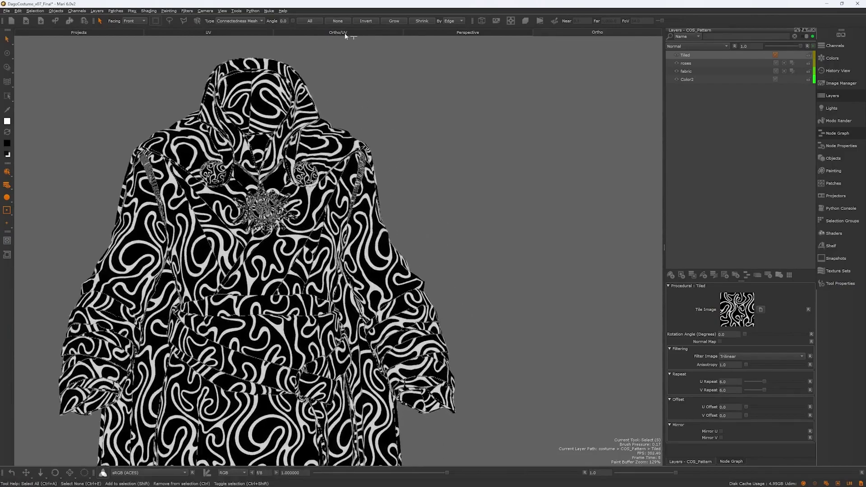
{"action": "left_click", "coordinate": [314, 217]}
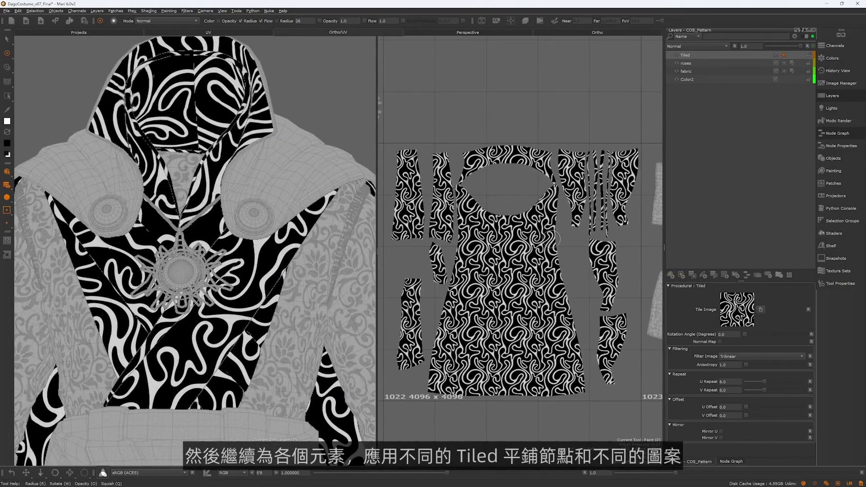
Select the UV pieces in tile 1022 and fill them with black in the Tiled layer's mask to hide the swirl pattern
{"action": "right_click_drag", "start_coordinate": [553, 239], "coordinate": [528, 215], "text": "alt"}
{"action": "key", "text": "s"}
{"action": "key", "text": "x"}
{"action": "left_click", "coordinate": [515, 238]}
{"action": "right_click", "coordinate": [513, 239]}
{"action": "mouse_move", "coordinate": [537, 331]}
{"action": "left_click", "coordinate": [618, 331]}
{"action": "middle_click_drag", "start_coordinate": [535, 223], "coordinate": [504, 241], "text": "alt"}
{"action": "right_click_drag", "start_coordinate": [504, 241], "coordinate": [514, 209], "text": "alt"}
{"action": "left_click", "coordinate": [543, 118]}
{"action": "key", "text": "k"}
{"action": "left_click", "coordinate": [441, 313]}
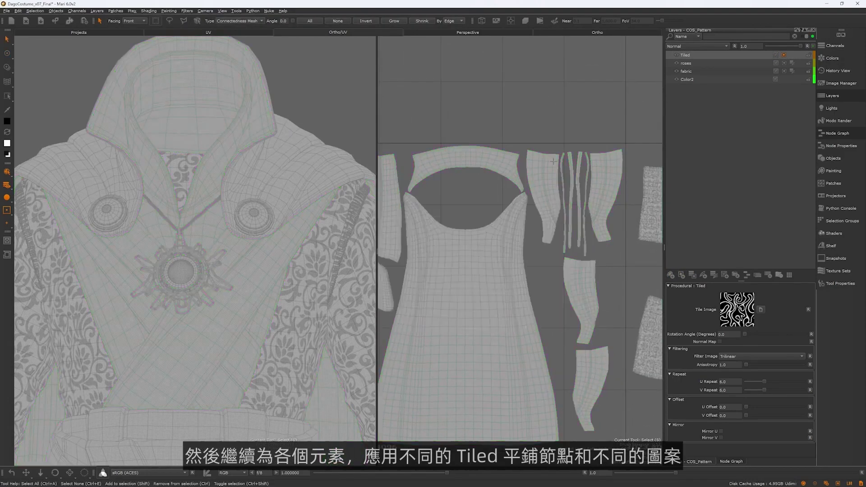
Switch the paint colour to white and paint a first diagonal mask stroke across the chest wrap to reveal the swirl pattern
{"action": "middle_click_drag", "start_coordinate": [488, 253], "coordinate": [451, 301], "text": "alt"}
{"action": "right_click_drag", "start_coordinate": [451, 301], "coordinate": [492, 293], "text": "alt"}
{"action": "key", "text": "x"}
{"action": "left_click_drag", "start_coordinate": [282, 246], "coordinate": [165, 367]}
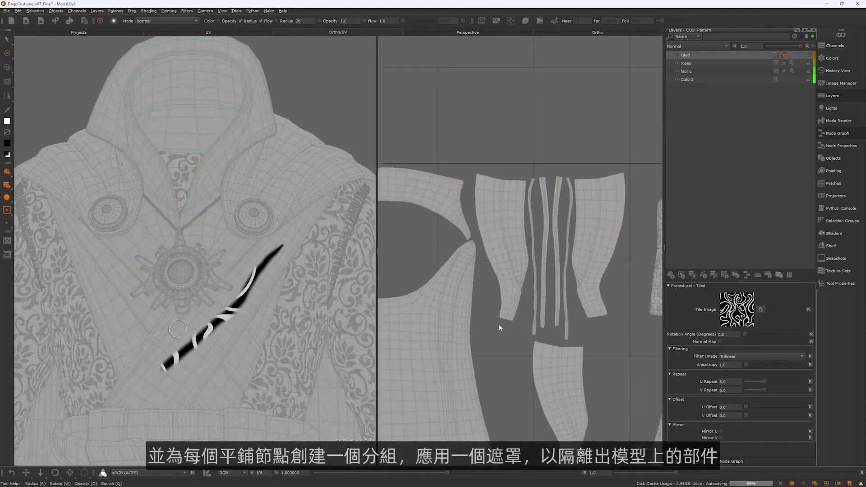
Paint the rest of the chest wrap strip white in the mask, working on its UV piece
{"action": "right_click_drag", "start_coordinate": [497, 323], "coordinate": [470, 316], "text": "alt"}
{"action": "middle_click_drag", "start_coordinate": [469, 316], "coordinate": [539, 285], "text": "alt"}
{"action": "left_click_drag", "start_coordinate": [539, 284], "coordinate": [582, 189], "text": "alt"}
{"action": "middle_click_drag", "start_coordinate": [582, 189], "coordinate": [574, 267], "text": "alt"}
{"action": "right_click_drag", "start_coordinate": [574, 267], "coordinate": [602, 262], "text": "alt"}
{"action": "middle_click_drag", "start_coordinate": [602, 262], "coordinate": [537, 334], "text": "alt"}
{"action": "left_click_drag", "start_coordinate": [537, 334], "coordinate": [562, 316], "text": "alt"}
{"action": "mouse_move", "coordinate": [642, 258]}
{"action": "left_mouse_down"}
{"action": "mouse_move", "coordinate": [380, 339]}
{"action": "mouse_move", "coordinate": [490, 313]}
{"action": "left_mouse_up"}
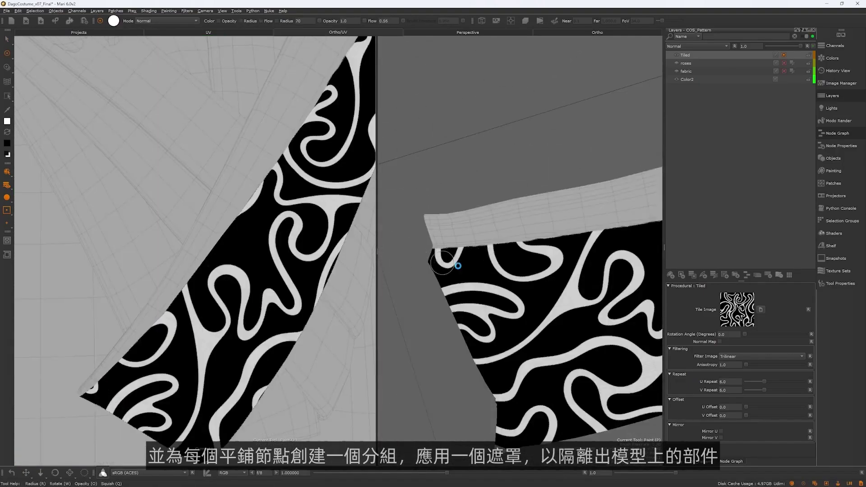
{"action": "right_click_drag", "start_coordinate": [505, 270], "coordinate": [487, 253], "text": "alt"}
{"action": "middle_click_drag", "start_coordinate": [487, 253], "coordinate": [492, 235], "text": "alt"}
{"action": "left_click_drag", "start_coordinate": [492, 235], "coordinate": [490, 221], "text": "alt"}
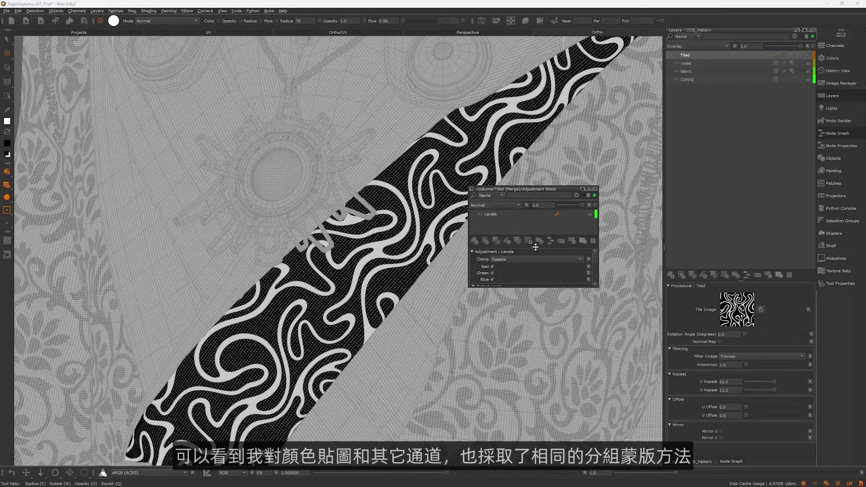
Set the Levels adjustment's input Mid to 0.367 on the Tiled layer and add an Invert adjustment to its stack
{"action": "left_click_drag", "start_coordinate": [519, 287], "coordinate": [526, 238]}
{"action": "left_click", "coordinate": [493, 214]}
{"action": "mouse_move", "coordinate": [552, 328]}
{"action": "left_mouse_down"}
{"action": "mouse_move", "coordinate": [571, 327]}
{"action": "mouse_move", "coordinate": [543, 328]}
{"action": "left_mouse_up"}
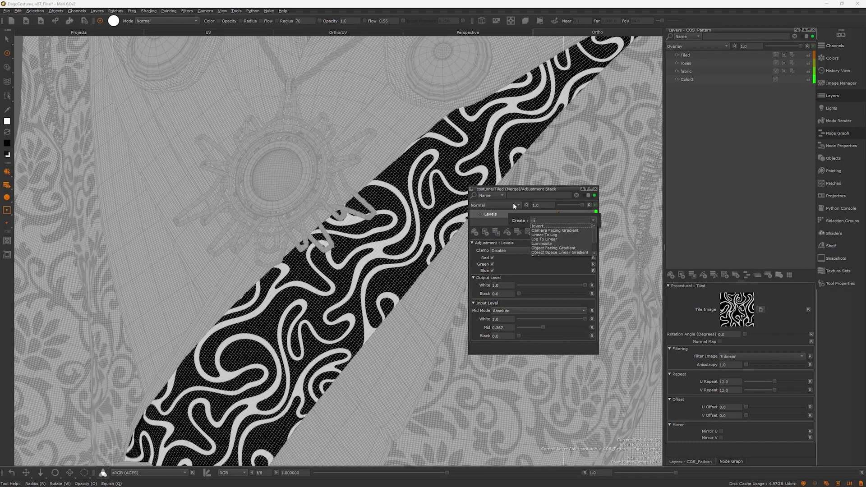
{"action": "key", "text": "Return"}
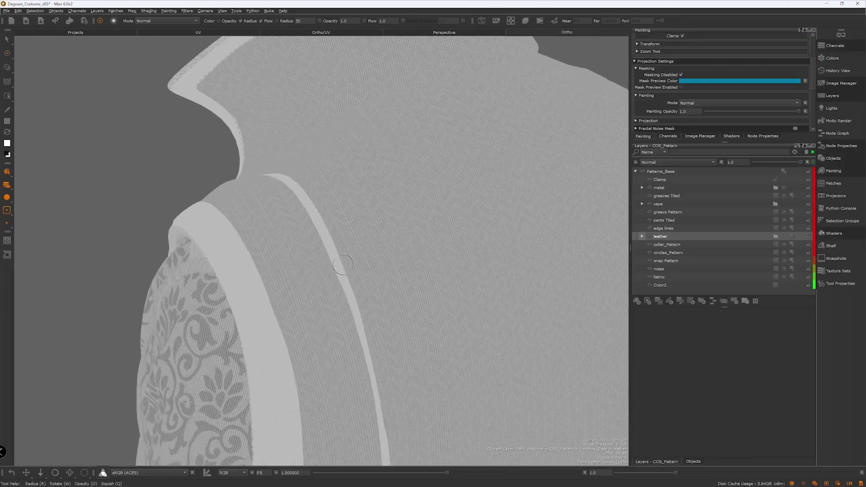
Expand the cape group in the pattern channel and turn on its inner roses and golden layers
{"action": "left_click_drag", "start_coordinate": [343, 264], "coordinate": [535, 257], "text": "alt"}
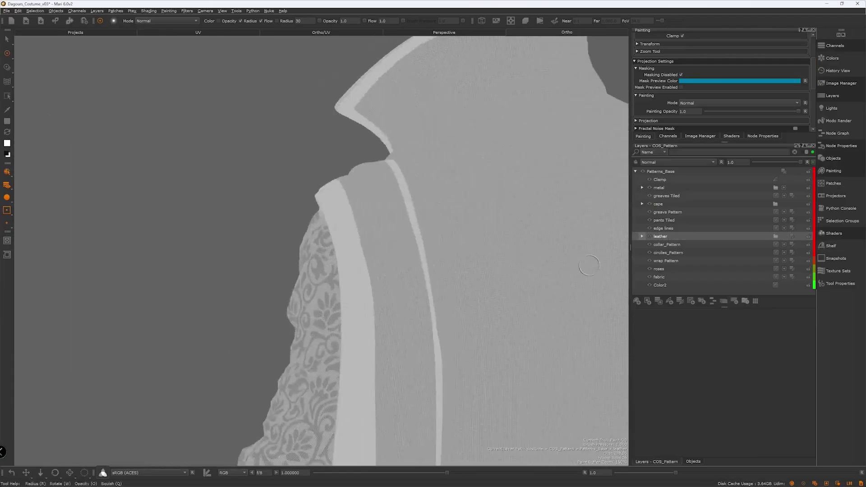
{"action": "middle_click_drag", "start_coordinate": [536, 257], "coordinate": [424, 277], "text": "alt"}
{"action": "left_click", "coordinate": [643, 204]}
{"action": "left_click_drag", "start_coordinate": [275, 235], "coordinate": [384, 263], "text": "alt"}
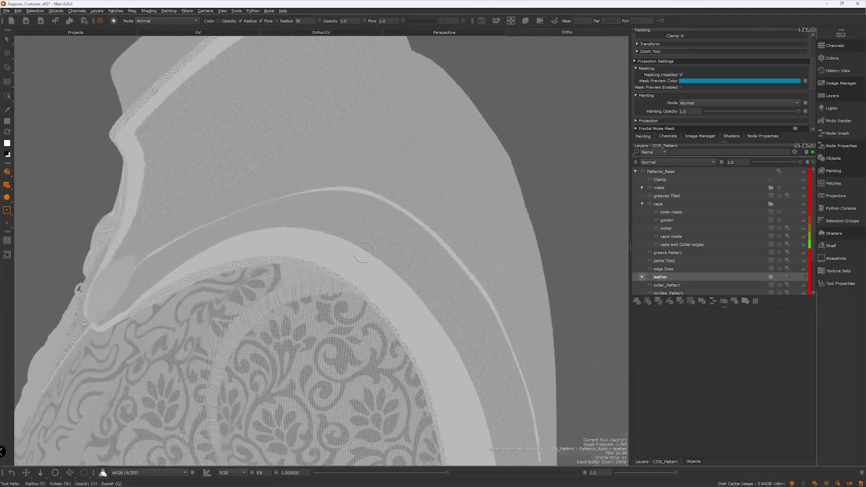
{"action": "middle_click_drag", "start_coordinate": [385, 263], "coordinate": [414, 288], "text": "alt"}
{"action": "left_click", "coordinate": [657, 212]}
{"action": "left_click", "coordinate": [656, 220]}
{"action": "right_click_drag", "start_coordinate": [433, 253], "coordinate": [397, 262], "text": "alt"}
{"action": "middle_click_drag", "start_coordinate": [407, 343], "coordinate": [397, 64], "text": "alt"}
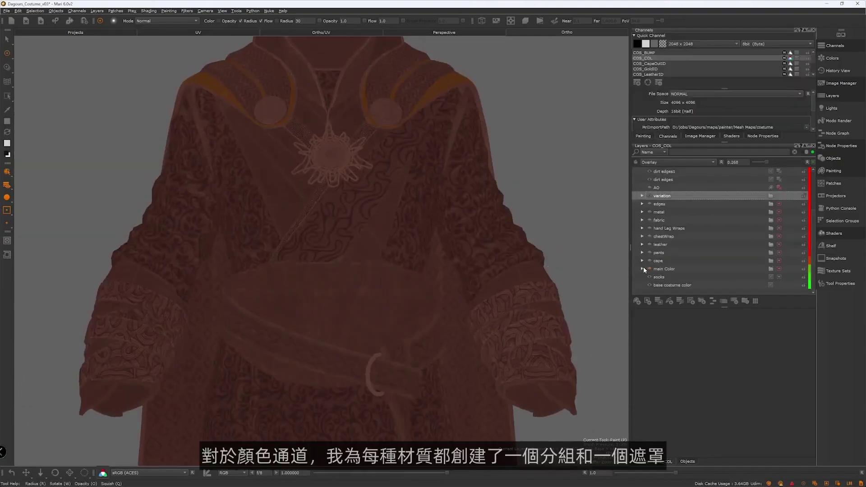
Turn on the cape, chestWrap and metal groups in the COS_COL colour channel
{"action": "left_click", "coordinate": [650, 261]}
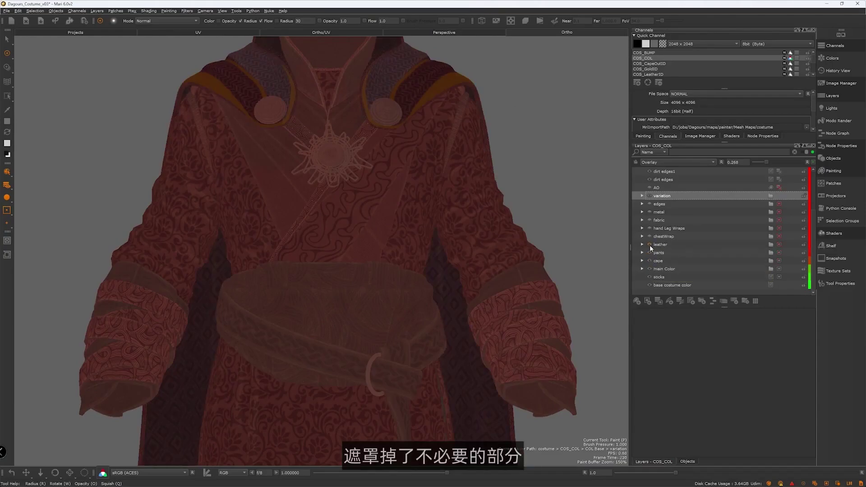
{"action": "left_click", "coordinate": [649, 237]}
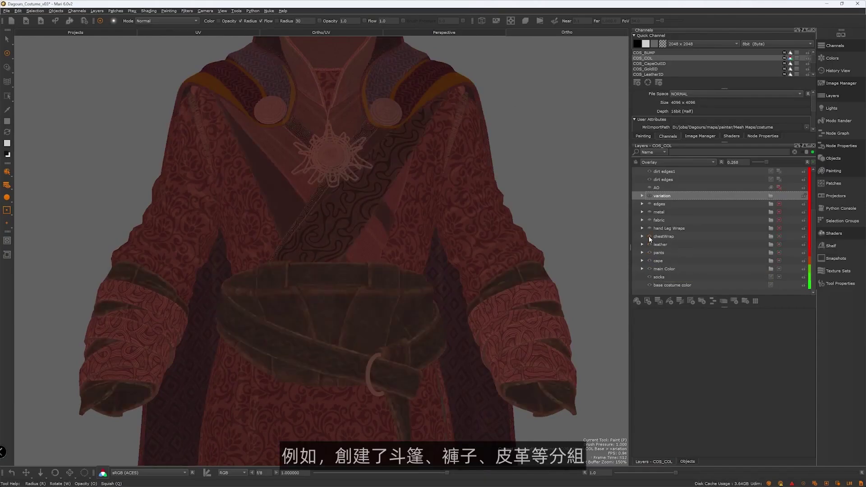
{"action": "left_click", "coordinate": [650, 212]}
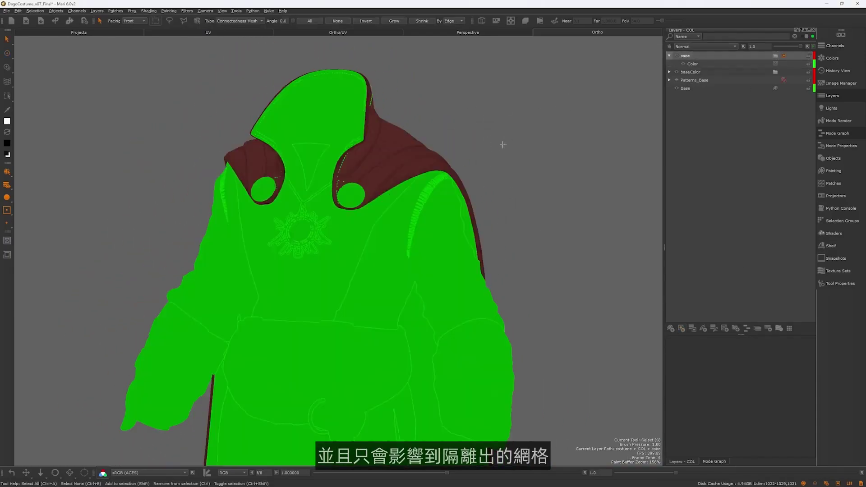
Fill the selected non-cape parts in the cape group's mask so its colour affects only the cape, and clear the selection
{"action": "left_click_drag", "start_coordinate": [503, 145], "coordinate": [515, 146], "text": "alt"}
{"action": "right_click", "coordinate": [337, 119]}
{"action": "mouse_move", "coordinate": [361, 211]}
{"action": "left_click", "coordinate": [472, 213]}
{"action": "left_click", "coordinate": [515, 182]}
{"action": "left_click_drag", "start_coordinate": [515, 183], "coordinate": [546, 189], "text": "alt"}
Rename the Color layer inside the cape group as "outter Ca"
{"action": "double_click", "coordinate": [694, 64]}
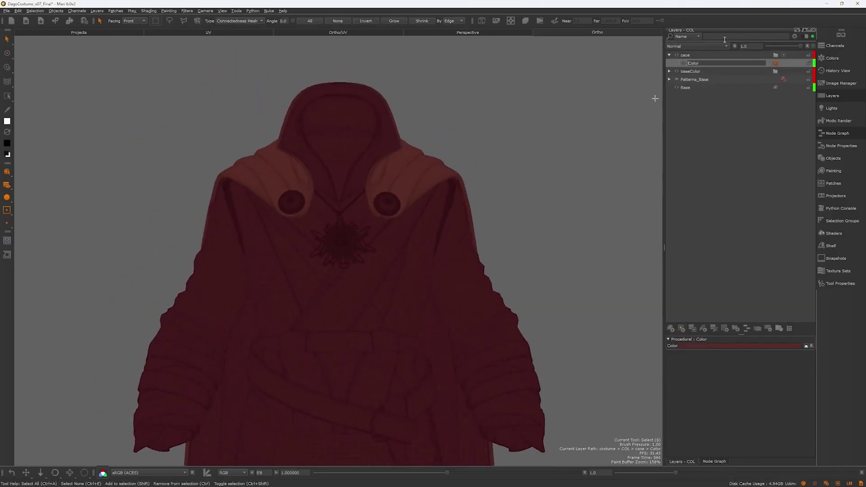
{"action": "type", "text": "outter Ca"}
{"action": "key", "text": "Return"}
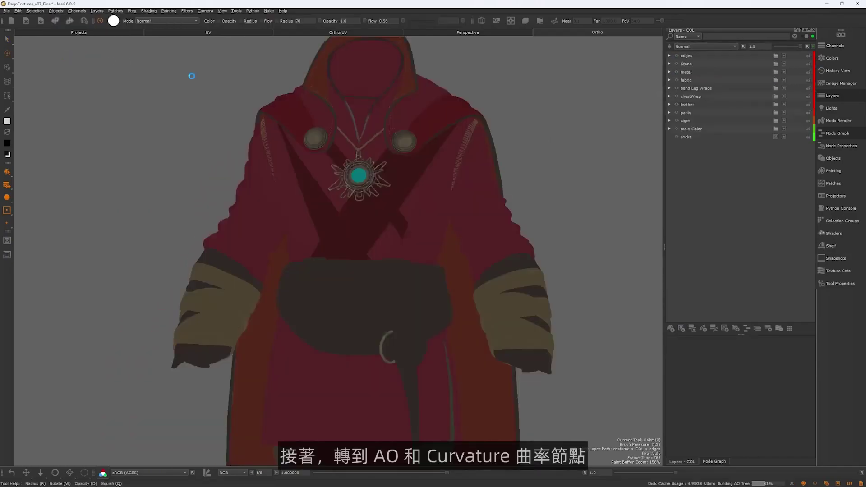
Add an Ambient Occlusion layer on top of the colour groups and set its blend mode to Multiply
{"action": "key", "text": "Tab"}
{"action": "right_click_drag", "start_coordinate": [654, 96], "coordinate": [674, 87], "text": "alt"}
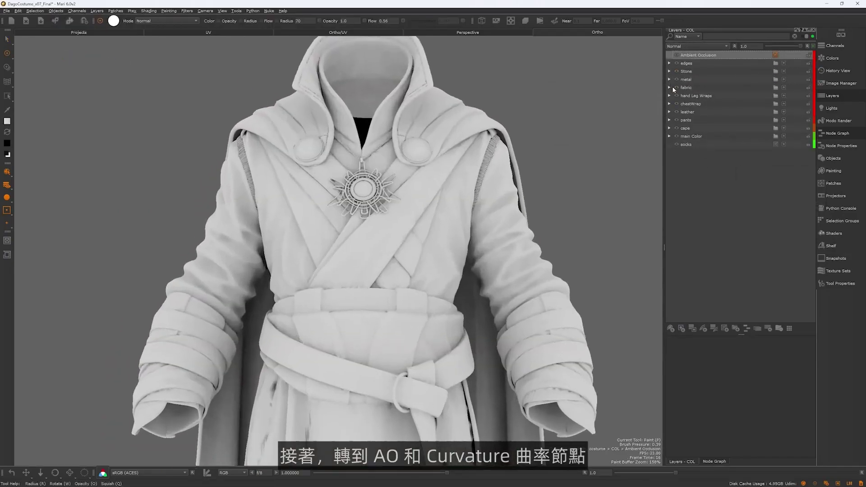
{"action": "left_click", "coordinate": [711, 47]}
{"action": "mouse_move", "coordinate": [712, 72]}
{"action": "left_click", "coordinate": [743, 75]}
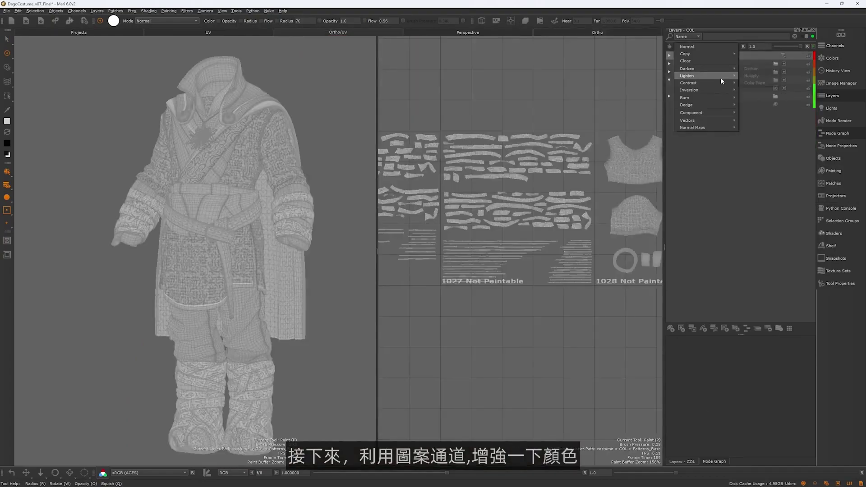
Set Patterns_Base to Overlay blending, and turn on the Patterns COL and goldBase groups in COS_COL
{"action": "left_click", "coordinate": [745, 83]}
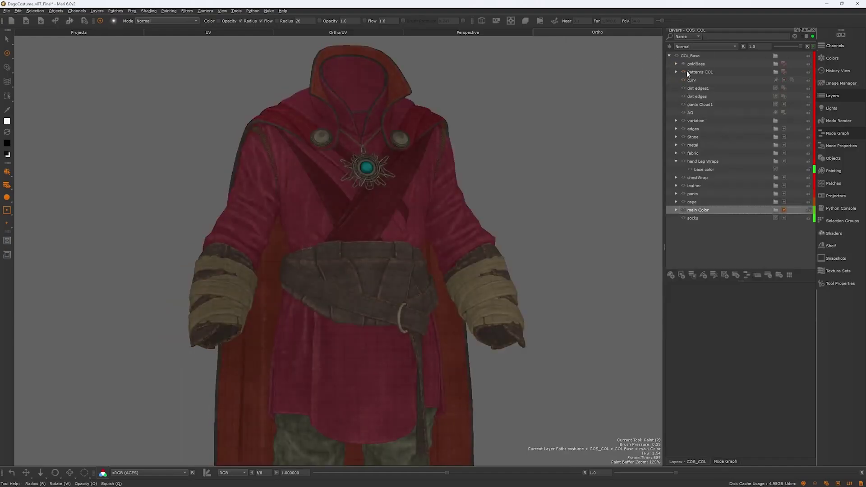
{"action": "left_click", "coordinate": [684, 71]}
{"action": "left_click", "coordinate": [684, 63]}
{"action": "left_click_drag", "start_coordinate": [540, 209], "coordinate": [561, 183], "text": "alt"}
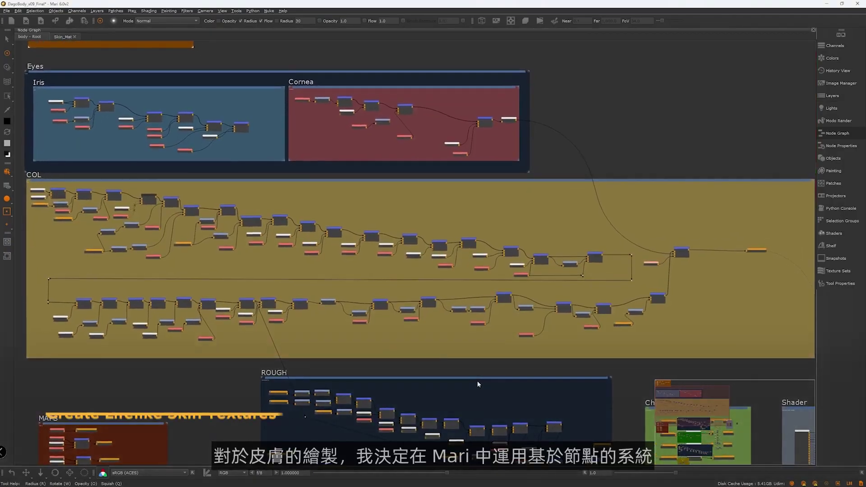
Locate the MAPS backdrop in the skin node graph, move it up level with the ROUGH backdrop, and deselect it
{"action": "middle_click_drag", "start_coordinate": [479, 384], "coordinate": [445, 319]}
{"action": "middle_click_drag", "start_coordinate": [407, 426], "coordinate": [403, 334]}
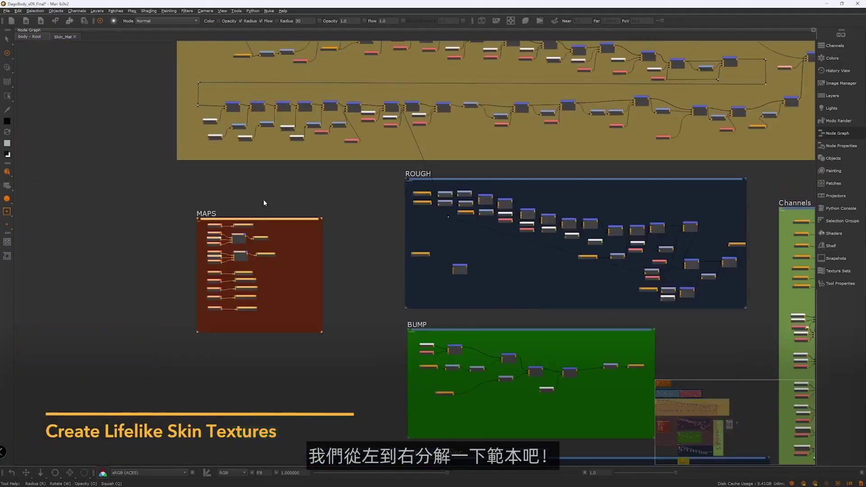
{"action": "scroll", "coordinate": [264, 202], "scroll_direction": "up", "scroll_amount": 4}
{"action": "scroll", "coordinate": [314, 223], "scroll_direction": "up", "scroll_amount": 3}
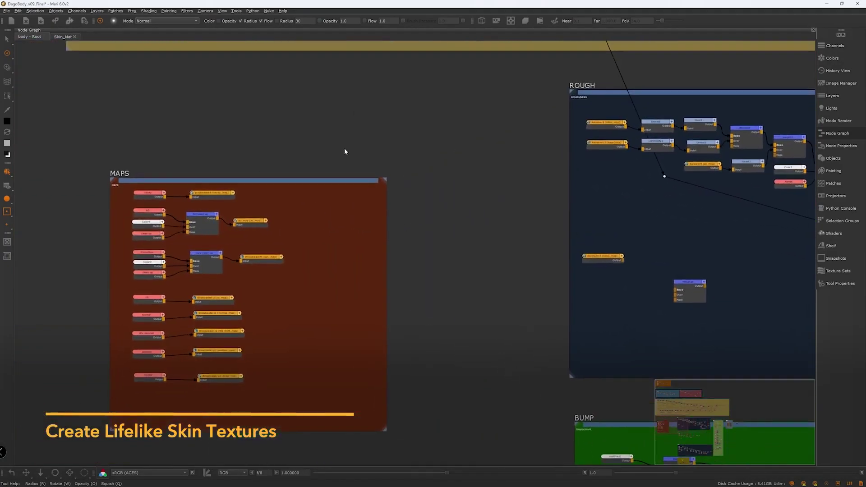
{"action": "left_click_drag", "start_coordinate": [260, 184], "coordinate": [249, 98]}
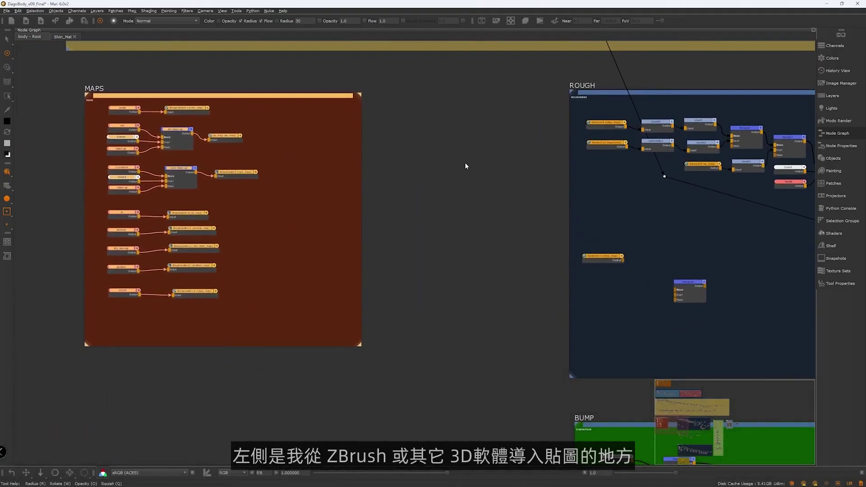
{"action": "left_click", "coordinate": [463, 164]}
Examine the skin node graph's ROUGH, Channels and Shader backdrops and how their nodes connect
{"action": "scroll", "coordinate": [742, 282], "scroll_direction": "down", "scroll_amount": 3}
{"action": "middle_click_drag", "start_coordinate": [733, 272], "coordinate": [247, 266]}
{"action": "middle_click_drag", "start_coordinate": [558, 421], "coordinate": [62, 302]}
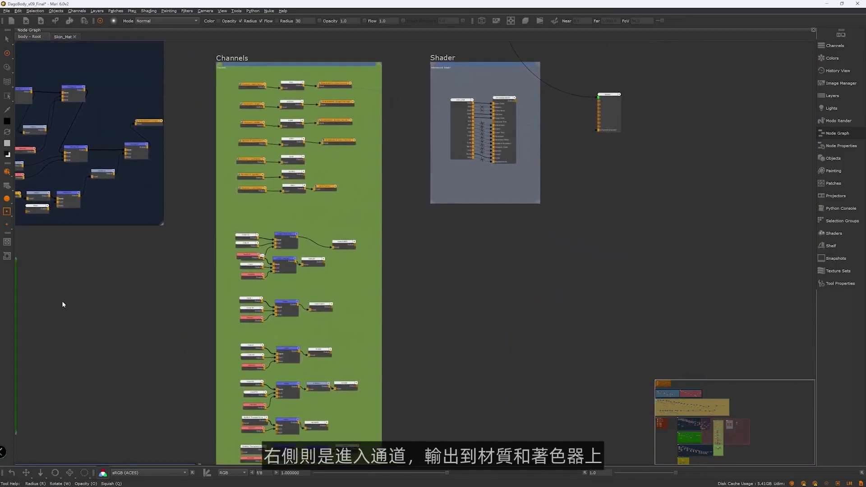
{"action": "mouse_move", "coordinate": [593, 264]}
{"action": "middle_mouse_down"}
{"action": "mouse_move", "coordinate": [634, 303]}
{"action": "mouse_move", "coordinate": [722, 351]}
{"action": "middle_mouse_up"}
{"action": "mouse_move", "coordinate": [308, 259]}
{"action": "middle_mouse_down"}
{"action": "mouse_move", "coordinate": [398, 290]}
{"action": "mouse_move", "coordinate": [576, 315]}
{"action": "middle_mouse_up"}
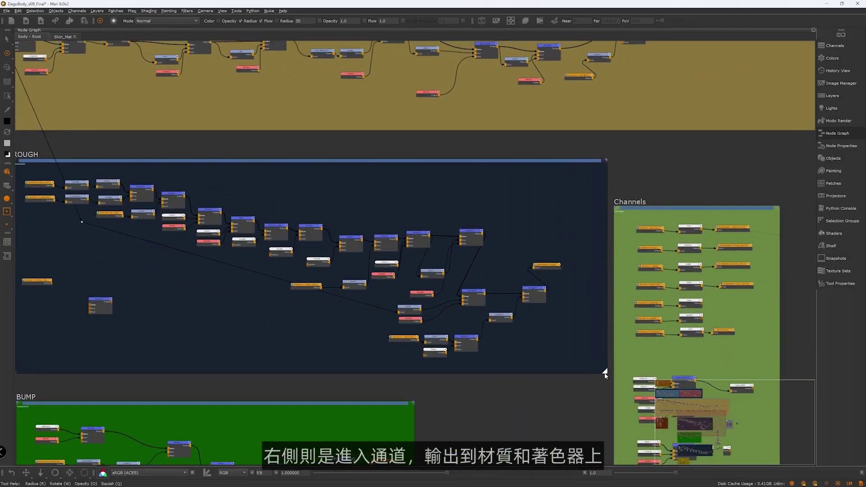
{"action": "middle_click_drag", "start_coordinate": [368, 203], "coordinate": [519, 262]}
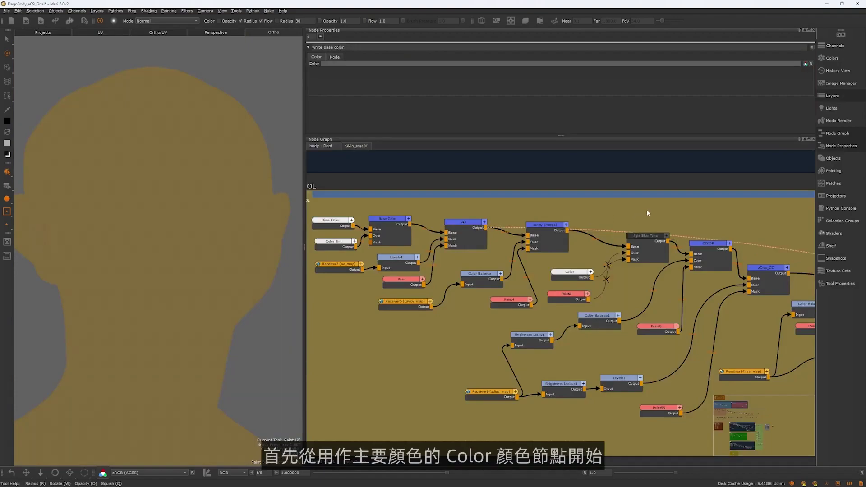
Follow the COL graph from Base Color through the AO and cavity merges, previewing their effect on the head and opening the cavity merge's settings
{"action": "middle_click_drag", "start_coordinate": [585, 202], "coordinate": [578, 204]}
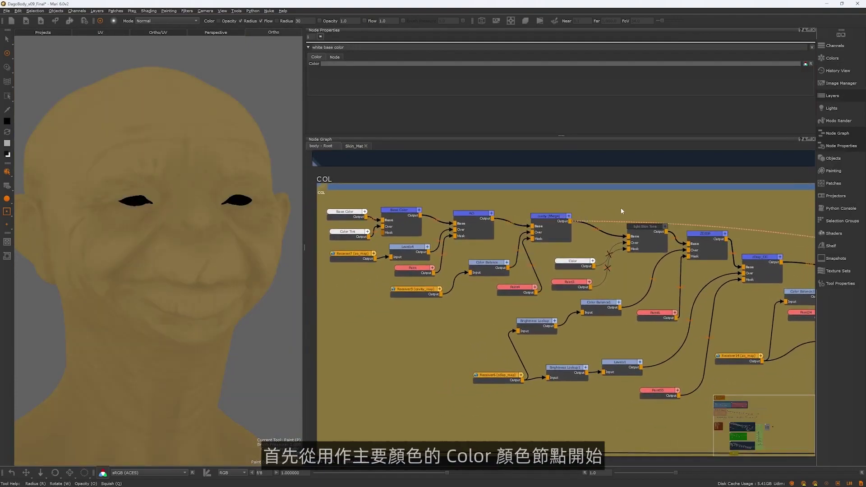
{"action": "middle_click_drag", "start_coordinate": [486, 290], "coordinate": [450, 284]}
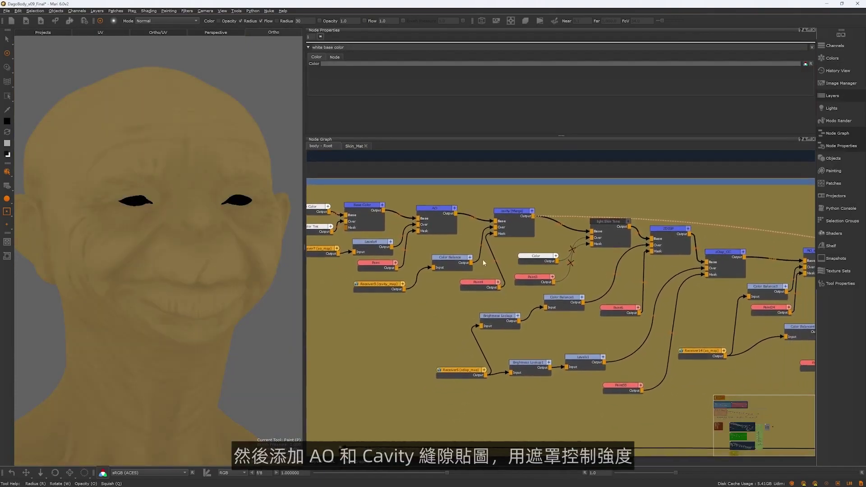
{"action": "double_click", "coordinate": [519, 227]}
{"action": "middle_click_drag", "start_coordinate": [582, 267], "coordinate": [497, 261]}
{"action": "left_click", "coordinate": [585, 232]}
{"action": "middle_click_drag", "start_coordinate": [611, 308], "coordinate": [491, 287]}
{"action": "left_click", "coordinate": [517, 251]}
{"action": "key", "text": "1"}
{"action": "middle_click_drag", "start_coordinate": [613, 292], "coordinate": [429, 271]}
{"action": "left_click", "coordinate": [555, 241]}
{"action": "key", "text": "1"}
{"action": "middle_click_drag", "start_coordinate": [680, 216], "coordinate": [584, 208]}
{"action": "middle_click_drag", "start_coordinate": [442, 275], "coordinate": [474, 282]}
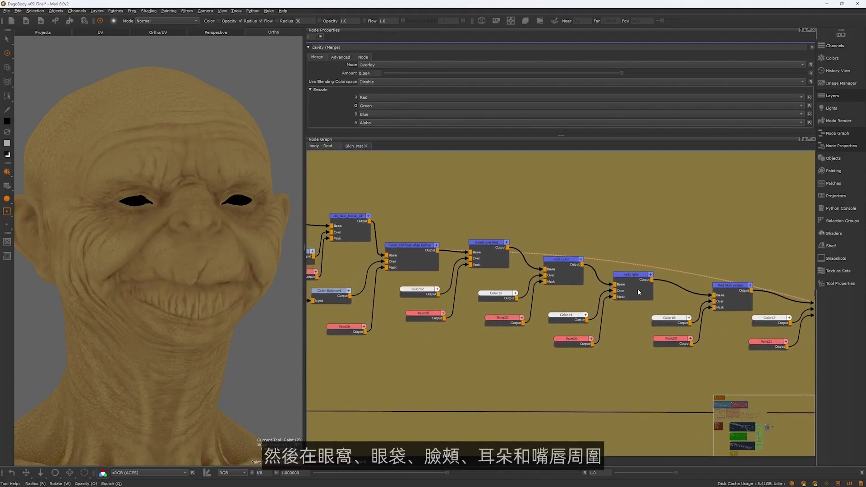
Preview the masked colour-variation merges along the rest of the COL graph's first row
{"action": "left_click", "coordinate": [628, 277]}
{"action": "key", "text": "1"}
{"action": "middle_click_drag", "start_coordinate": [735, 245], "coordinate": [554, 218]}
{"action": "scroll", "coordinate": [638, 239], "scroll_direction": "down", "scroll_amount": 1}
{"action": "middle_click_drag", "start_coordinate": [638, 239], "coordinate": [490, 231]}
{"action": "left_click", "coordinate": [501, 256]}
{"action": "key", "text": "1"}
{"action": "middle_click_drag", "start_coordinate": [655, 222], "coordinate": [627, 225]}
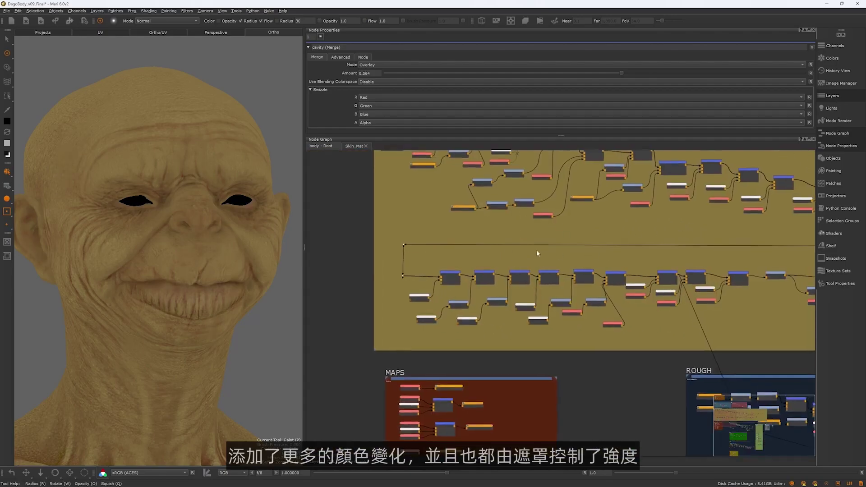
Examine the COL graph's second row, from the procedural Cloud and Tiled break-up merges through to the HSV adjustments
{"action": "scroll", "coordinate": [537, 250], "scroll_direction": "up", "scroll_amount": 5}
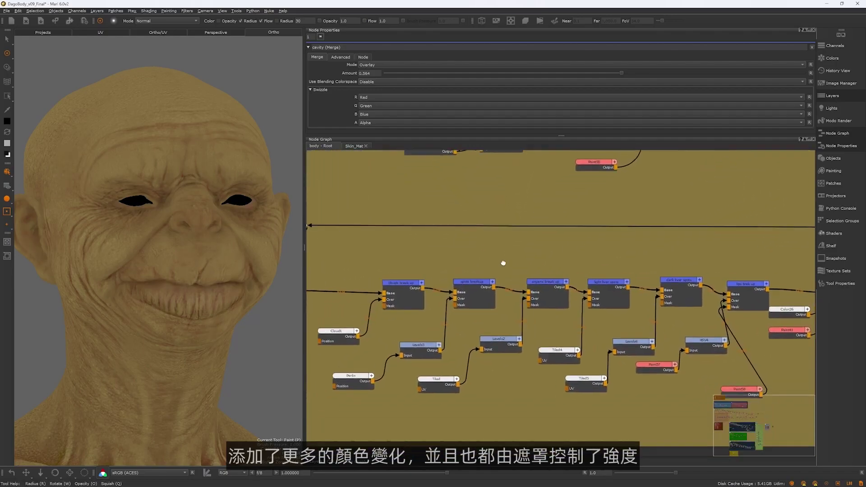
{"action": "middle_click_drag", "start_coordinate": [625, 228], "coordinate": [583, 248]}
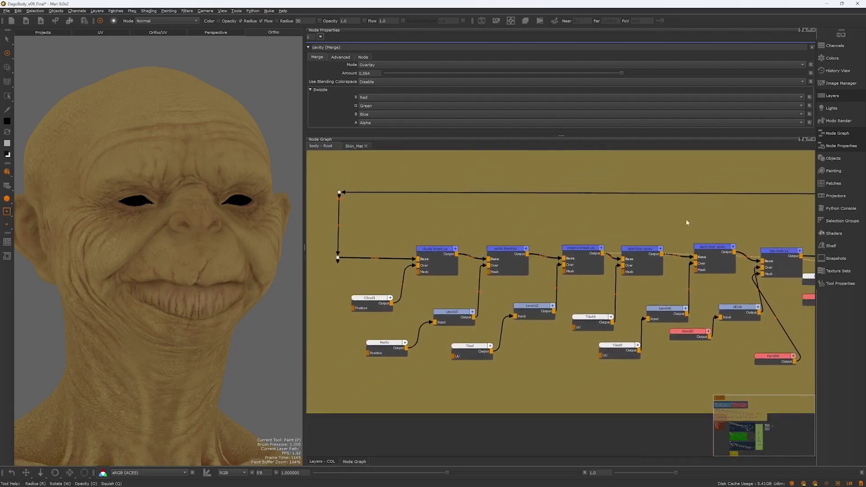
{"action": "middle_click_drag", "start_coordinate": [678, 225], "coordinate": [613, 236]}
{"action": "middle_click_drag", "start_coordinate": [725, 227], "coordinate": [525, 216]}
{"action": "middle_click_drag", "start_coordinate": [708, 225], "coordinate": [567, 229]}
{"action": "middle_click_drag", "start_coordinate": [688, 229], "coordinate": [568, 250]}
{"action": "middle_click_drag", "start_coordinate": [778, 266], "coordinate": [575, 265]}
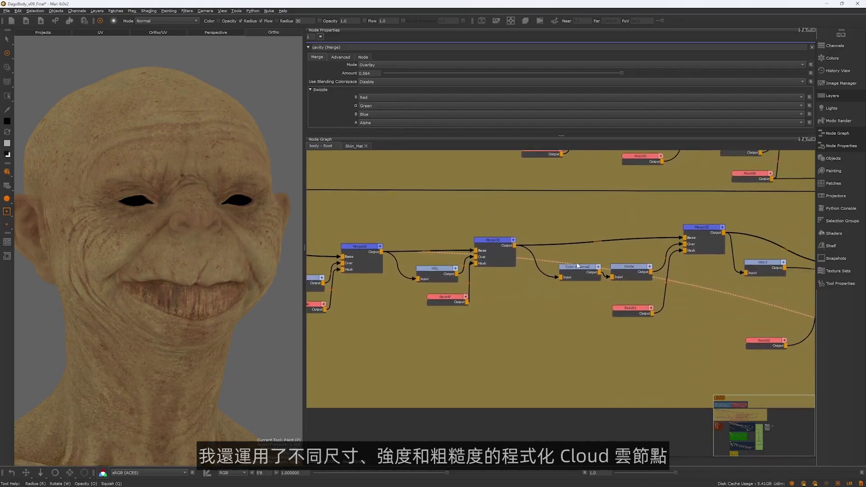
{"action": "middle_click_drag", "start_coordinate": [768, 216], "coordinate": [572, 224]}
{"action": "middle_click_drag", "start_coordinate": [725, 232], "coordinate": [537, 226]}
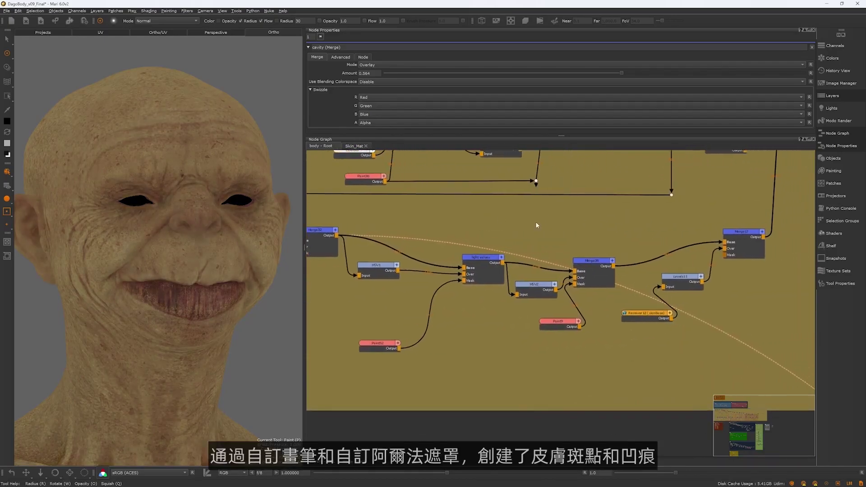
{"action": "middle_click_drag", "start_coordinate": [631, 242], "coordinate": [522, 229]}
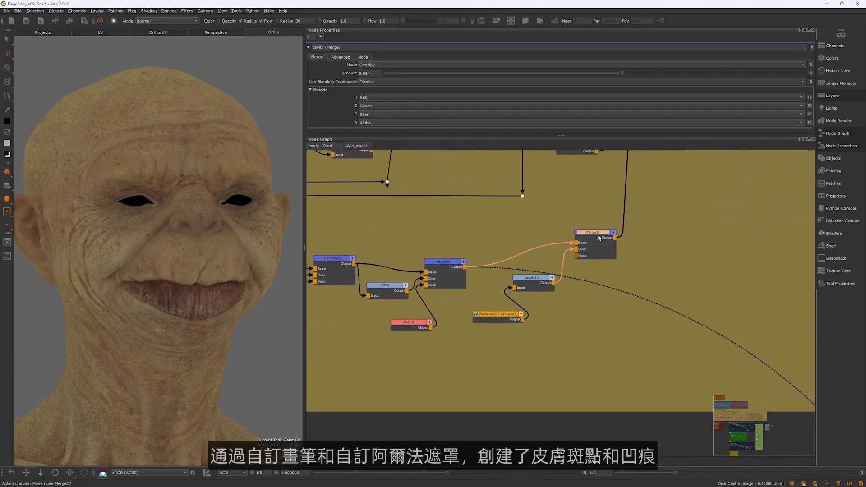
Examine how the two COL rows join in the closing masked merge that feeds the base colour broadcaster
{"action": "middle_click_drag", "start_coordinate": [668, 205], "coordinate": [596, 319]}
{"action": "middle_click_drag", "start_coordinate": [785, 255], "coordinate": [610, 282]}
{"action": "scroll", "coordinate": [609, 283], "scroll_direction": "up", "scroll_amount": 3}
{"action": "left_click", "coordinate": [606, 269]}
{"action": "middle_click_drag", "start_coordinate": [341, 333], "coordinate": [536, 304]}
{"action": "scroll", "coordinate": [567, 305], "scroll_direction": "down", "scroll_amount": 5}
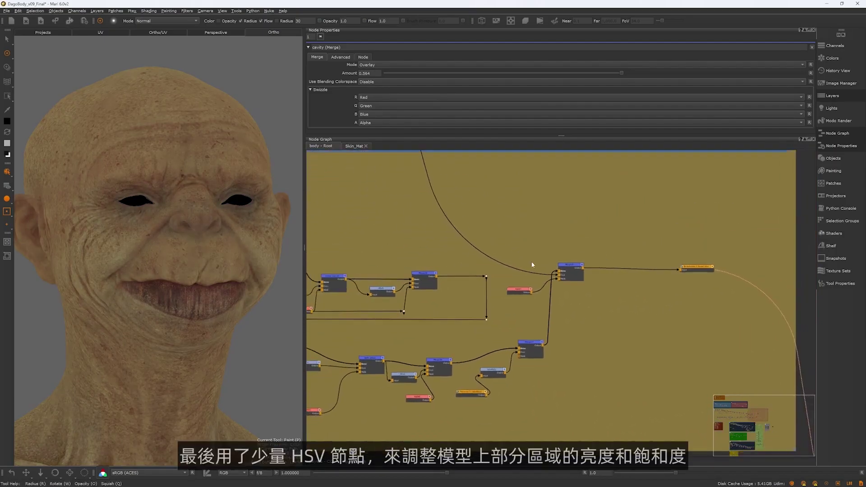
{"action": "middle_click_drag", "start_coordinate": [431, 271], "coordinate": [568, 269]}
Inspect the finished skin colour on the creature's torso, arm, legs and head from several angles
{"action": "left_click_drag", "start_coordinate": [253, 284], "coordinate": [179, 305], "text": "alt"}
{"action": "scroll", "coordinate": [102, 289], "scroll_direction": "down", "scroll_amount": 3}
{"action": "right_click_drag", "start_coordinate": [178, 305], "coordinate": [120, 329], "text": "alt"}
{"action": "middle_click_drag", "start_coordinate": [120, 329], "coordinate": [136, 305], "text": "alt"}
{"action": "right_click_drag", "start_coordinate": [135, 305], "coordinate": [141, 377], "text": "alt"}
{"action": "middle_click_drag", "start_coordinate": [141, 377], "coordinate": [155, 292], "text": "alt"}
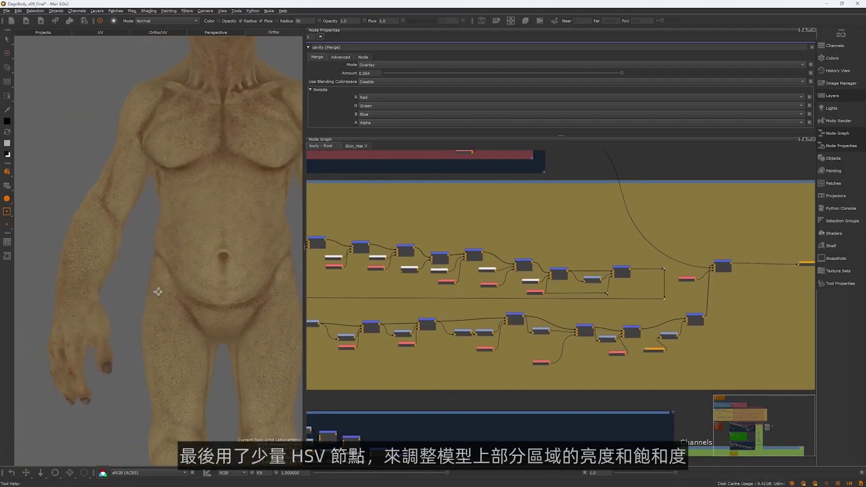
{"action": "left_click_drag", "start_coordinate": [155, 292], "coordinate": [206, 295], "text": "alt"}
{"action": "middle_click_drag", "start_coordinate": [205, 295], "coordinate": [203, 452], "text": "alt"}
{"action": "middle_click_drag", "start_coordinate": [159, 248], "coordinate": [159, 227], "text": "alt"}
{"action": "right_click_drag", "start_coordinate": [159, 227], "coordinate": [158, 311], "text": "alt"}
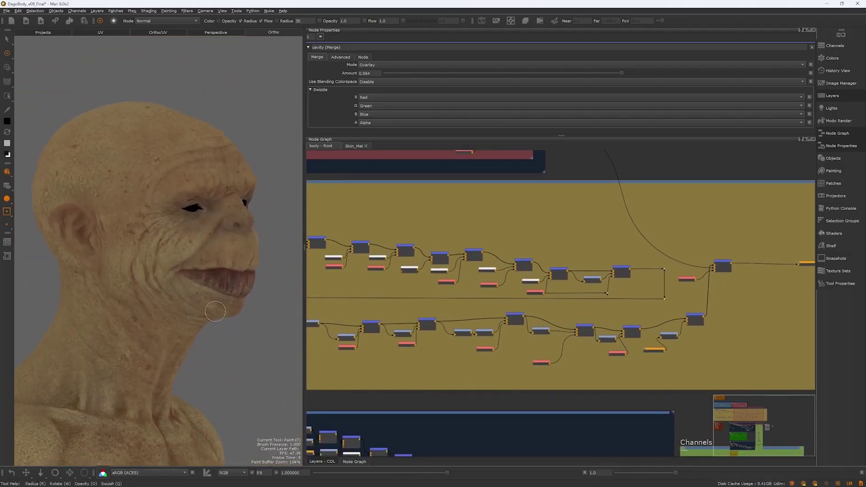
{"action": "left_click_drag", "start_coordinate": [271, 295], "coordinate": [218, 297], "text": "alt"}
{"action": "right_click_drag", "start_coordinate": [217, 296], "coordinate": [223, 284], "text": "alt"}
{"action": "mouse_move", "coordinate": [222, 285]}
{"action": "left_mouse_down", "text": "alt"}
{"action": "mouse_move", "coordinate": [107, 284]}
{"action": "mouse_move", "coordinate": [226, 289]}
{"action": "left_mouse_up", "text": "alt"}
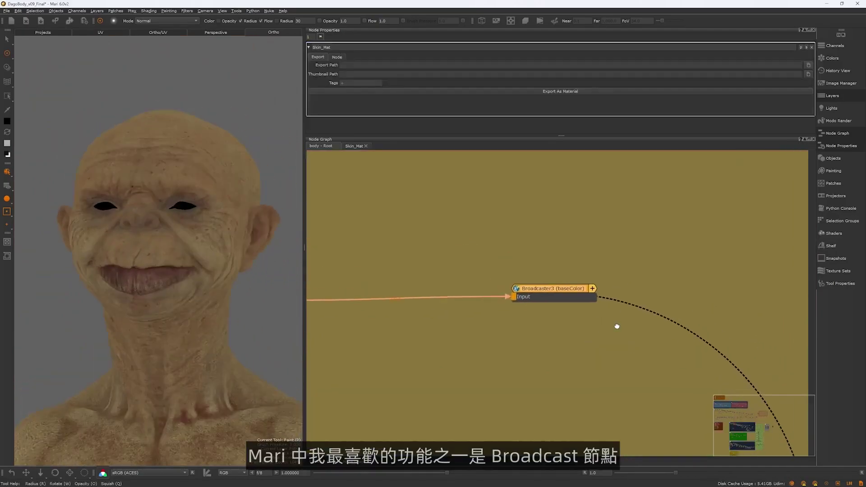
Add a 4096 x 4096, 16bit (Half) paint node named cavity_map_zBrush to the MAPS backdrop
{"action": "scroll", "coordinate": [605, 324], "scroll_direction": "down", "scroll_amount": 6}
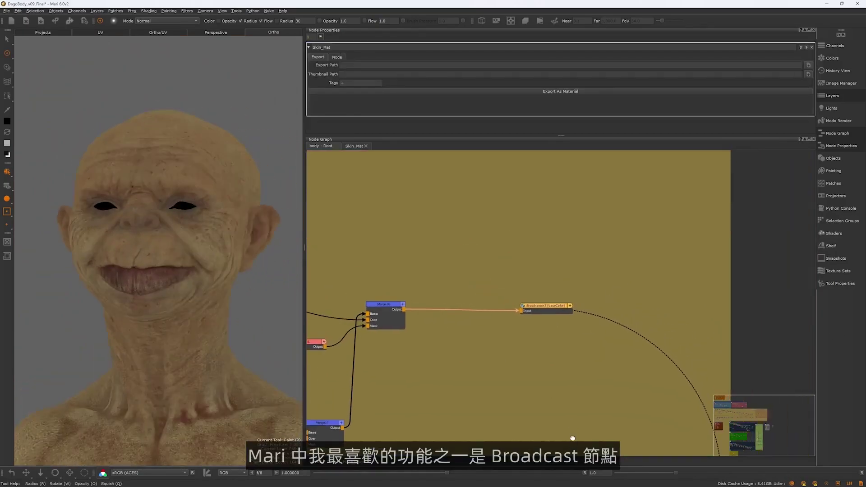
{"action": "middle_click_drag", "start_coordinate": [524, 273], "coordinate": [692, 129], "text": "alt"}
{"action": "right_click_drag", "start_coordinate": [645, 302], "coordinate": [865, 326], "text": "alt"}
{"action": "left_click", "coordinate": [418, 302]}
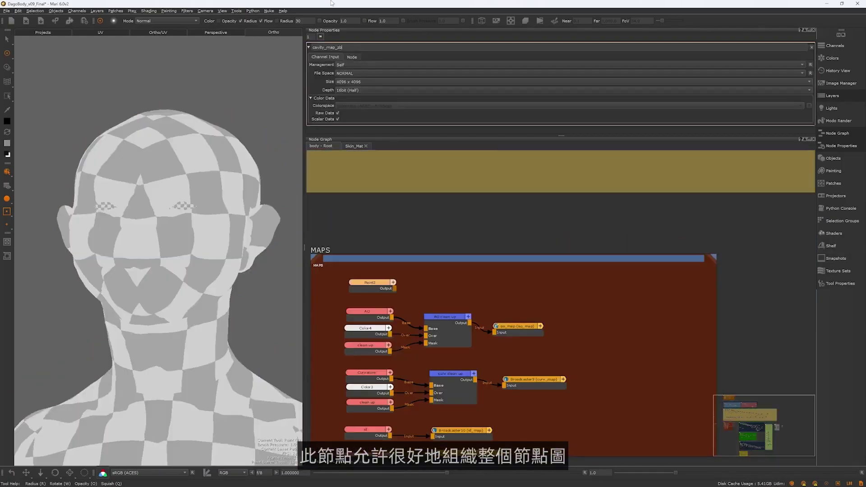
Import the dagours.CIVTY UDIM textures from the ZBrushExport folder into all patches of cavity_map_zBrush and preview the node
{"action": "right_click", "coordinate": [371, 286]}
{"action": "mouse_move", "coordinate": [439, 302]}
{"action": "left_click", "coordinate": [467, 309]}
{"action": "left_click", "coordinate": [339, 266]}
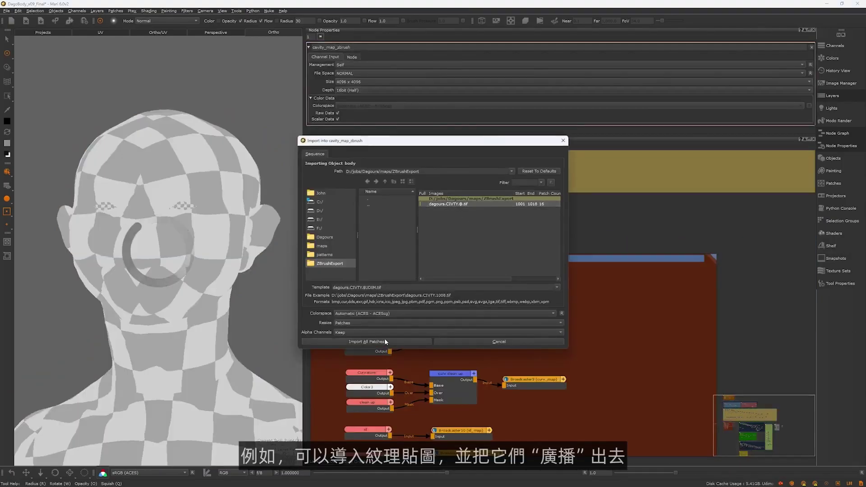
{"action": "left_click", "coordinate": [383, 343]}
{"action": "key", "text": "1"}
Add a Broadcaster node fed by cavity_map_zBrush, place it beside that node and set its channel to cavity_map1
{"action": "key", "text": "Tab"}
{"action": "type", "text": "broad"}
{"action": "key", "text": "Down"}
{"action": "key", "text": "Return"}
{"action": "left_click_drag", "start_coordinate": [486, 284], "coordinate": [456, 291]}
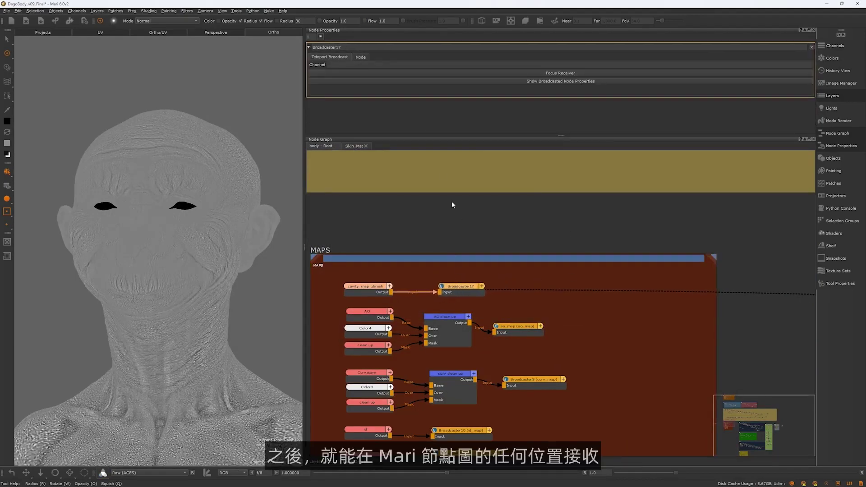
{"action": "middle_click_drag", "start_coordinate": [521, 278], "coordinate": [519, 279]}
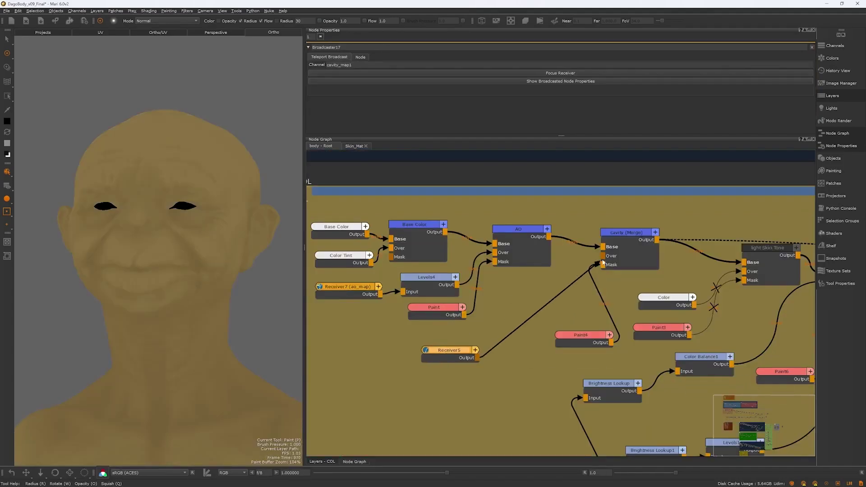
Connect the new receiver in the COL graph to the cavity merge's Over input and set its channel to cavity_map
{"action": "left_click_drag", "start_coordinate": [603, 261], "coordinate": [603, 256]}
{"action": "left_click_drag", "start_coordinate": [450, 351], "coordinate": [447, 348]}
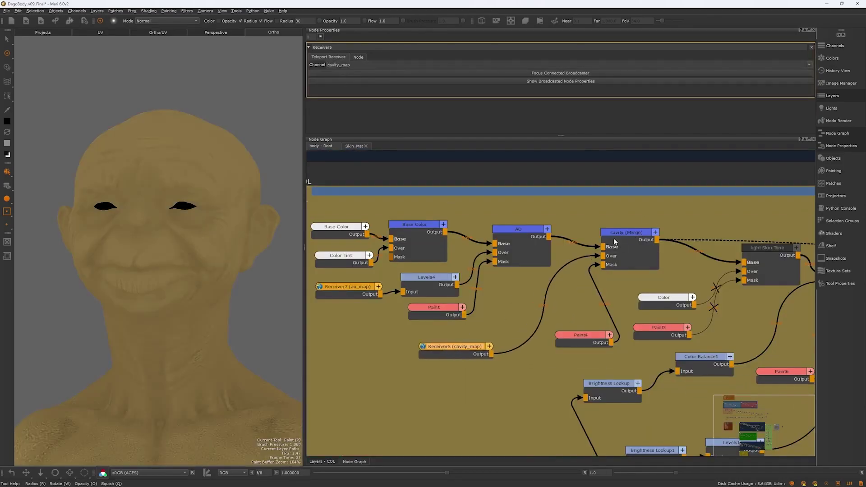
{"action": "left_click_drag", "start_coordinate": [606, 249], "coordinate": [605, 249]}
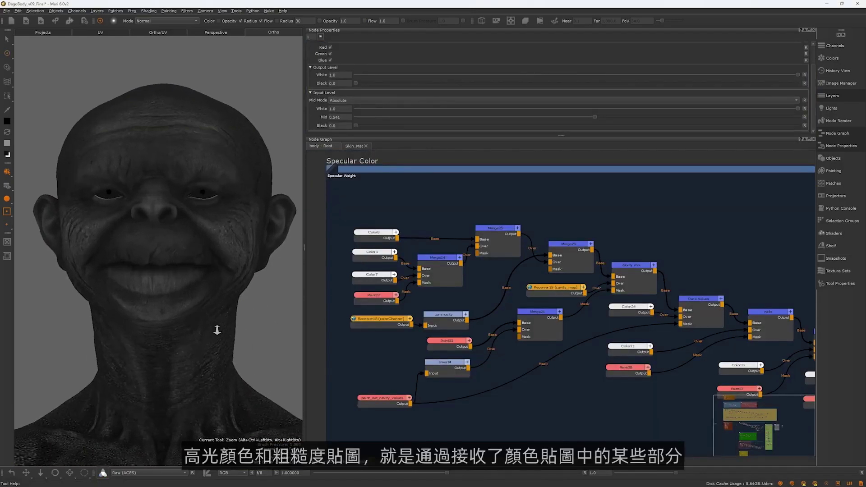
Set the Amount of the Screen-mode merge just before the eye merge to 0.347 in the Specular Color graph
{"action": "middle_click_drag", "start_coordinate": [587, 253], "coordinate": [450, 234]}
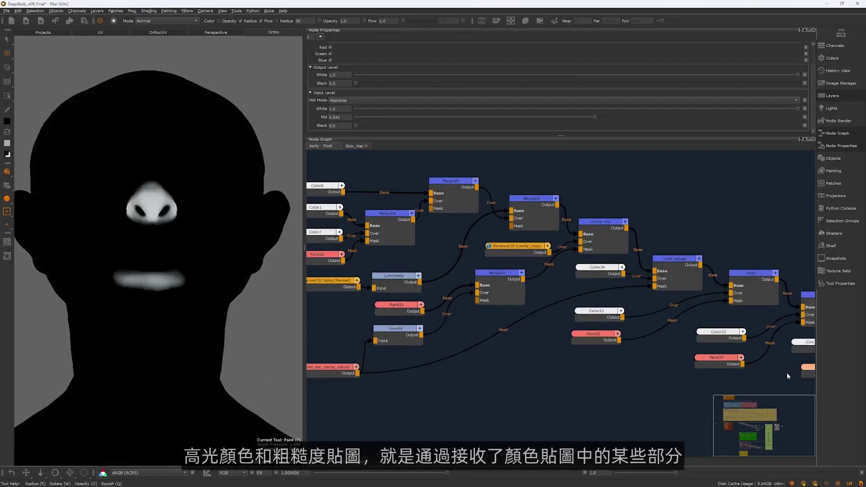
{"action": "middle_click_drag", "start_coordinate": [787, 373], "coordinate": [438, 267]}
{"action": "left_click", "coordinate": [361, 259]}
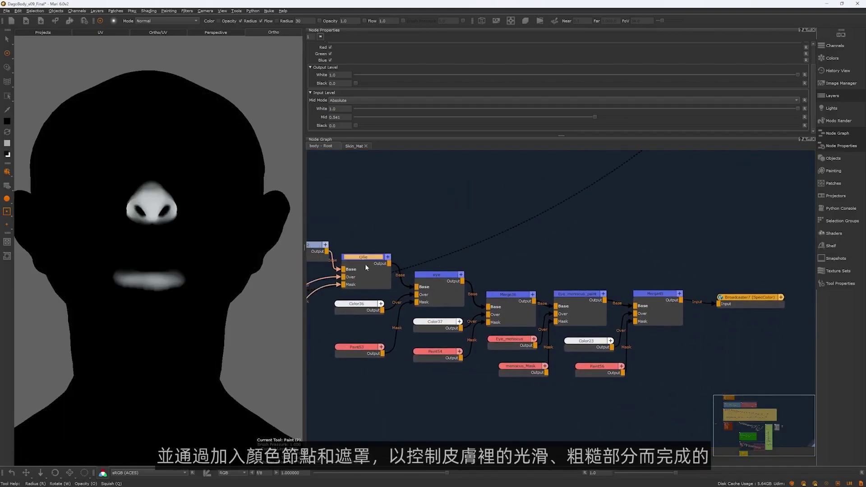
{"action": "left_click", "coordinate": [439, 275]}
{"action": "left_click", "coordinate": [363, 257]}
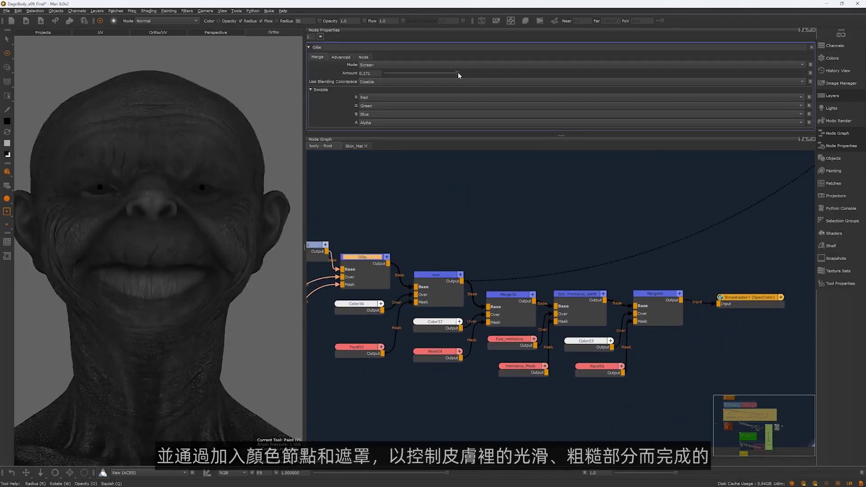
{"action": "left_click_drag", "start_coordinate": [459, 72], "coordinate": [525, 74]}
{"action": "middle_click_drag", "start_coordinate": [583, 298], "coordinate": [531, 292]}
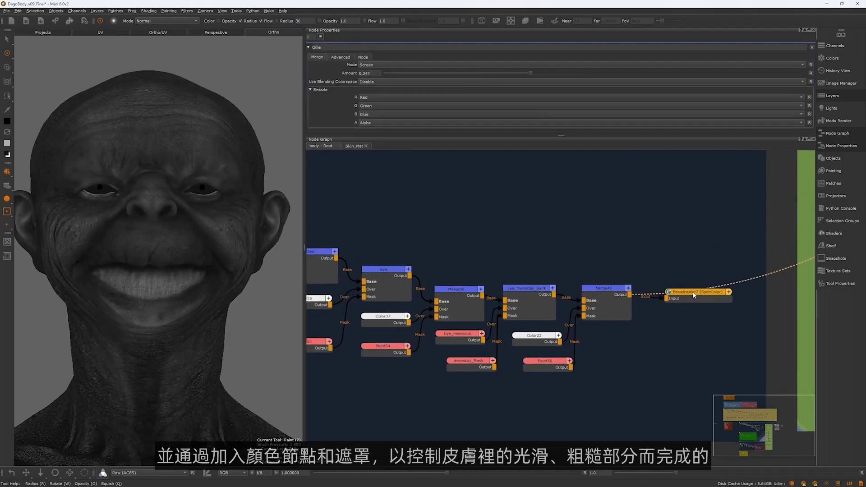
{"action": "middle_click_drag", "start_coordinate": [546, 258], "coordinate": [628, 261]}
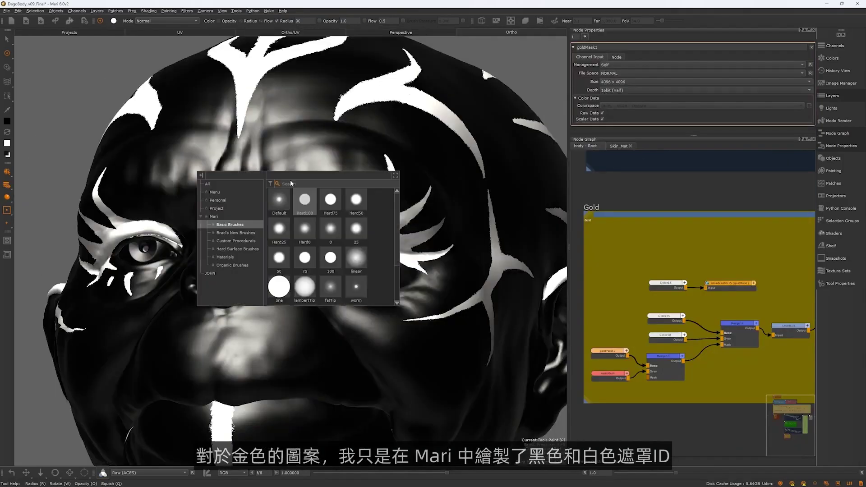
Choose the Hard100 brush and paint curved white strokes above the eye on goldMask1, swapping the paint colours as needed
{"action": "left_click", "coordinate": [315, 208]}
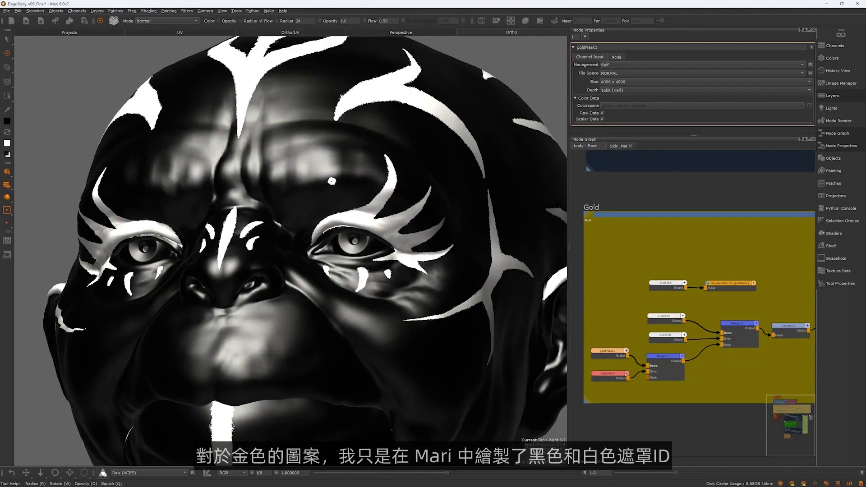
{"action": "mouse_move", "coordinate": [303, 203]}
{"action": "left_mouse_down"}
{"action": "mouse_move", "coordinate": [329, 160]}
{"action": "mouse_move", "coordinate": [302, 204]}
{"action": "left_mouse_up"}
{"action": "key", "text": "x"}
{"action": "mouse_move", "coordinate": [348, 150]}
{"action": "left_mouse_down", "text": "alt"}
{"action": "mouse_move", "coordinate": [347, 171]}
{"action": "mouse_move", "coordinate": [374, 219]}
{"action": "mouse_move", "coordinate": [369, 204]}
{"action": "mouse_move", "coordinate": [343, 227]}
{"action": "left_mouse_up", "text": "alt"}
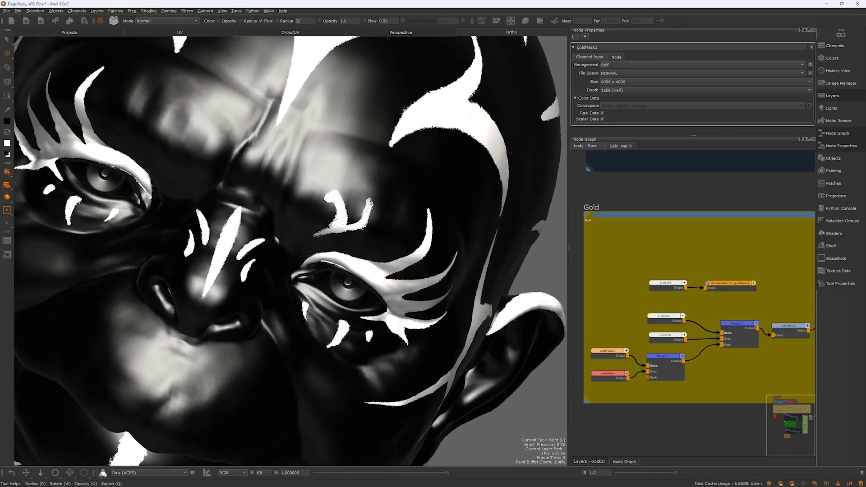
Select the half of the head carrying the new gold mask strokes, using the Connected Mesh selection type
{"action": "left_click", "coordinate": [318, 246]}
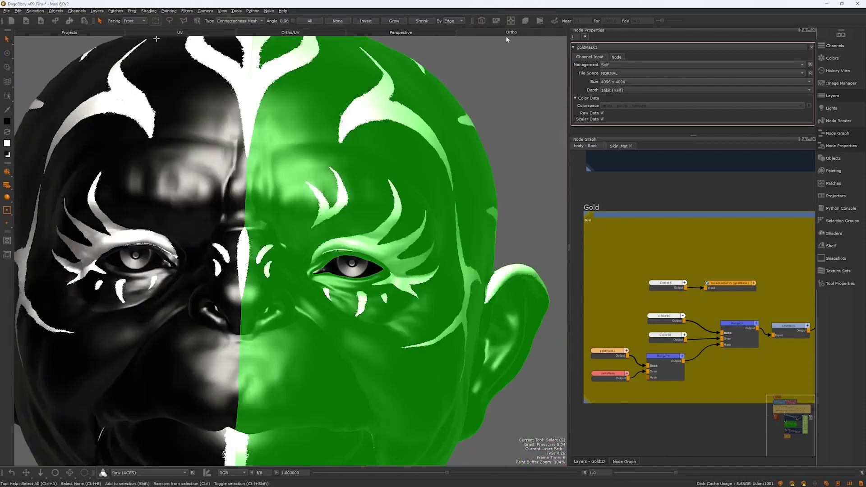
{"action": "right_click_drag", "start_coordinate": [507, 45], "coordinate": [461, 155], "text": "alt"}
{"action": "middle_click_drag", "start_coordinate": [461, 156], "coordinate": [481, 115], "text": "alt"}
{"action": "left_click", "coordinate": [481, 115]}
{"action": "left_click", "coordinate": [307, 160]}
{"action": "left_click", "coordinate": [255, 173]}
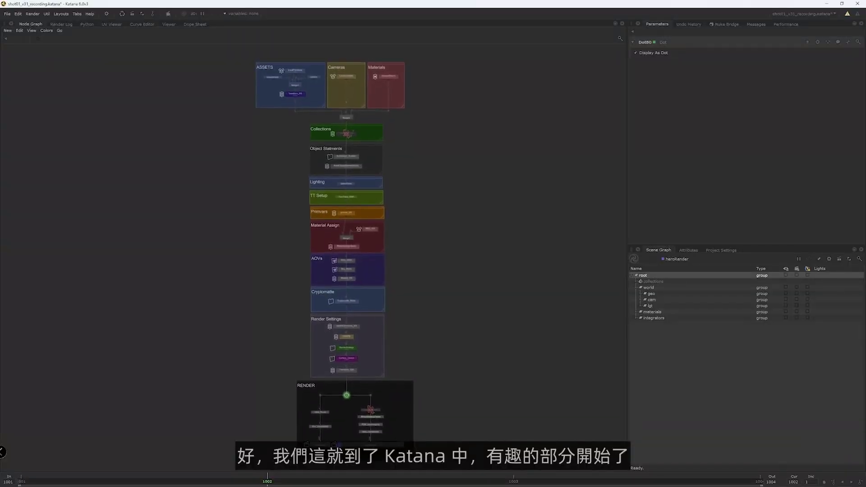
Switch to Katana and examine the lookdev template's groups, from Assets, Cameras and Materials down to Render
{"action": "middle_click_drag", "start_coordinate": [430, 150], "coordinate": [434, 167]}
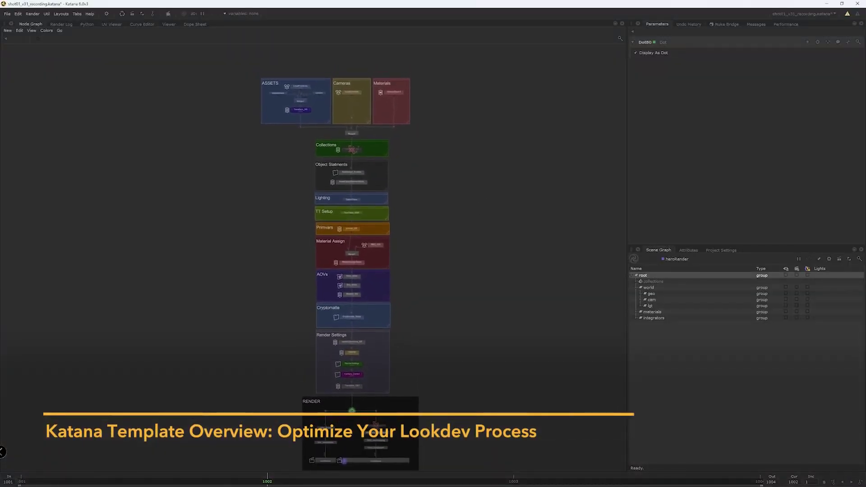
{"action": "scroll", "coordinate": [426, 139], "scroll_direction": "up", "scroll_amount": 3}
{"action": "middle_click_drag", "start_coordinate": [421, 131], "coordinate": [472, 187]}
{"action": "scroll", "coordinate": [472, 190], "scroll_direction": "up", "scroll_amount": 3}
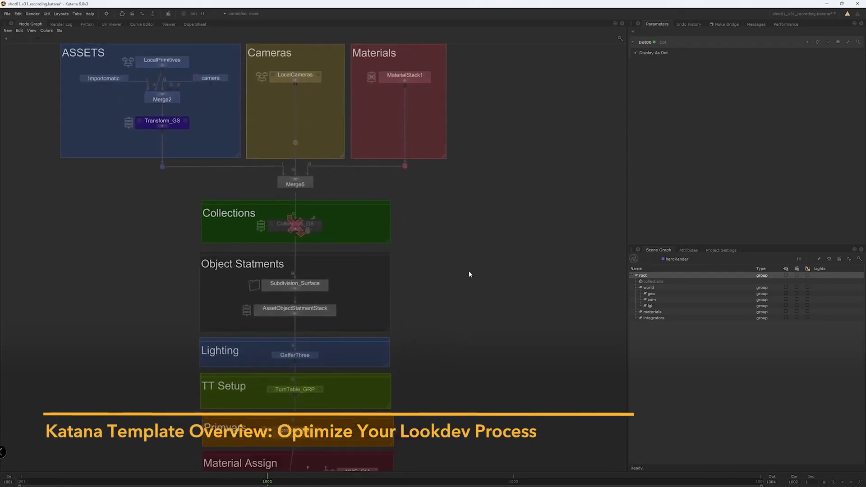
{"action": "middle_click_drag", "start_coordinate": [469, 271], "coordinate": [498, 323]}
{"action": "middle_click_drag", "start_coordinate": [463, 462], "coordinate": [485, 231]}
{"action": "middle_click_drag", "start_coordinate": [490, 362], "coordinate": [518, 434]}
{"action": "middle_click_drag", "start_coordinate": [566, 88], "coordinate": [560, 289]}
{"action": "middle_click_drag", "start_coordinate": [531, 265], "coordinate": [531, 331]}
{"action": "middle_click_drag", "start_coordinate": [528, 198], "coordinate": [539, 264]}
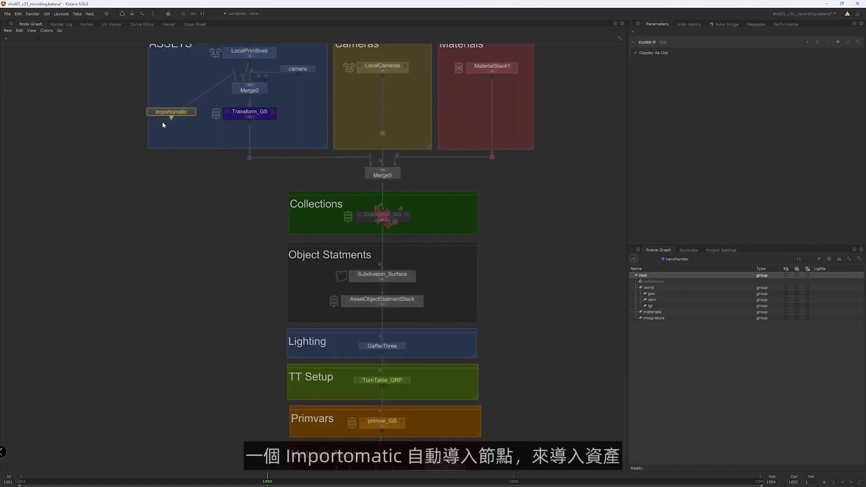
Pull the GafferThree, NMC_GM and MaterialAssignStack nodes out of their groups and line them up below Importomatic
{"action": "middle_click_drag", "start_coordinate": [163, 401], "coordinate": [190, 183]}
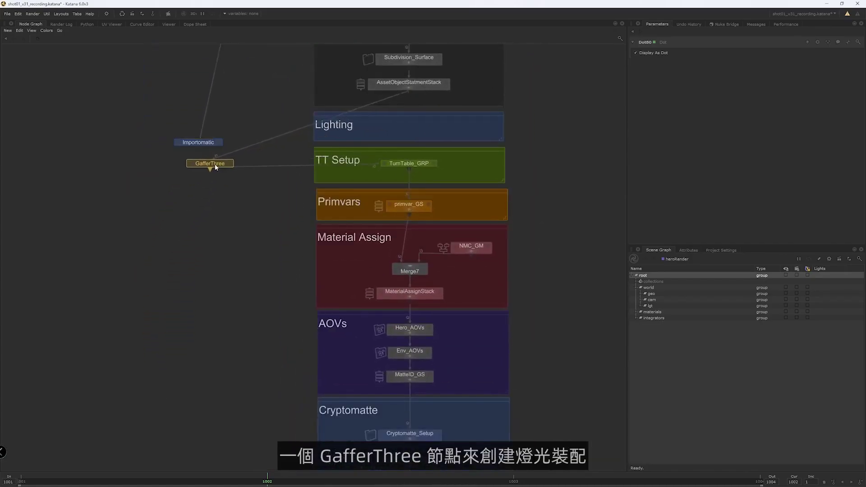
{"action": "left_click_drag", "start_coordinate": [216, 167], "coordinate": [203, 174]}
{"action": "middle_click_drag", "start_coordinate": [473, 260], "coordinate": [500, 235]}
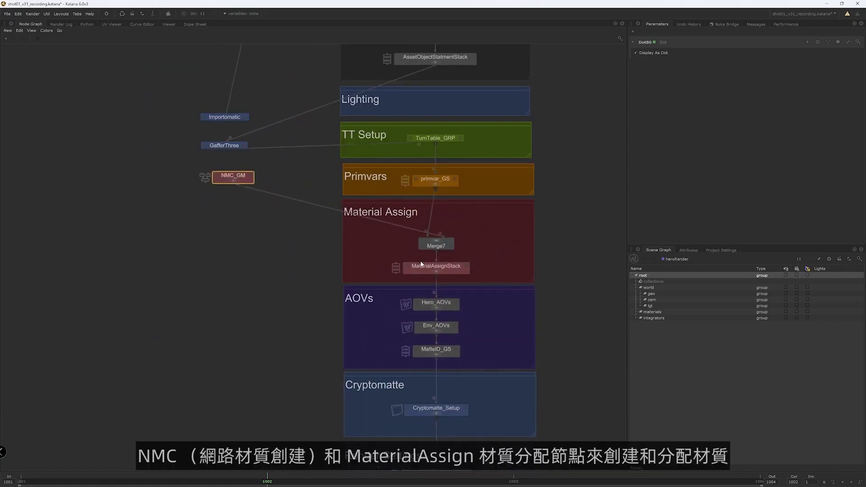
{"action": "left_click_drag", "start_coordinate": [398, 269], "coordinate": [229, 226]}
{"action": "middle_click_drag", "start_coordinate": [205, 210], "coordinate": [210, 117]}
Place the Camera_Control, RenderSettings and heroRender nodes in a column below MaterialAssignStack, outside their groups
{"action": "left_click", "coordinate": [397, 428]}
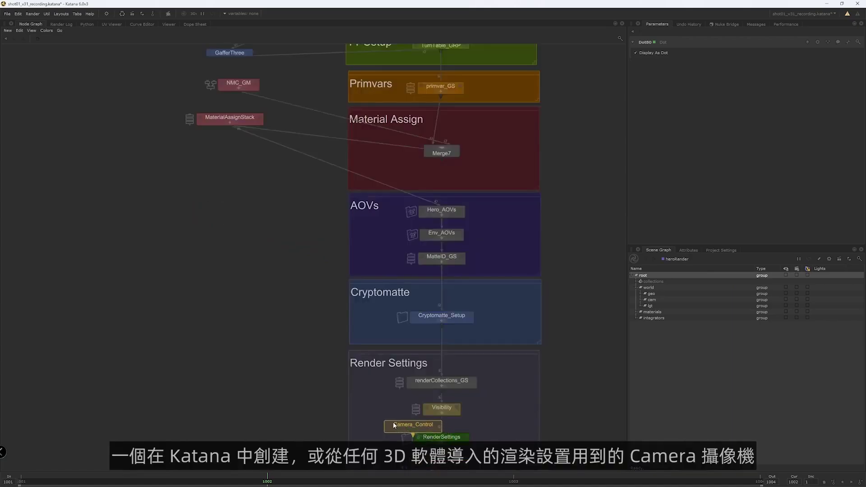
{"action": "left_click_drag", "start_coordinate": [194, 219], "coordinate": [212, 155]}
{"action": "middle_click_drag", "start_coordinate": [204, 245], "coordinate": [213, 202]}
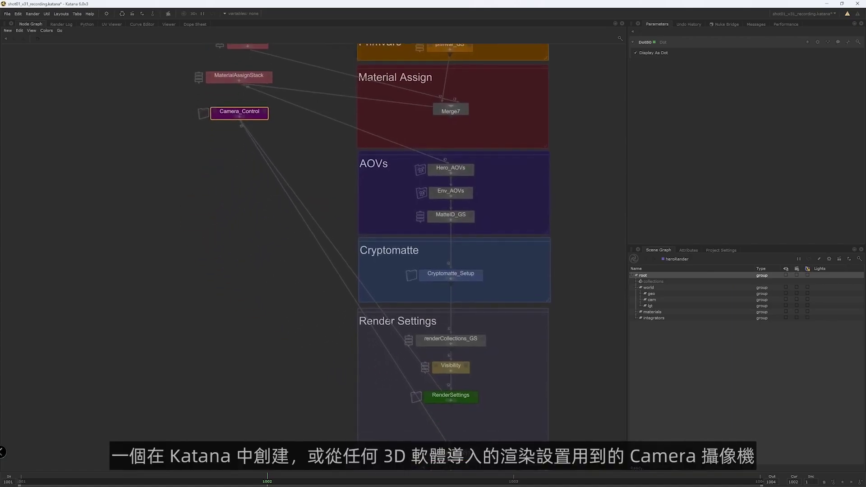
{"action": "middle_click_drag", "start_coordinate": [222, 260], "coordinate": [223, 280]}
{"action": "middle_click_drag", "start_coordinate": [296, 356], "coordinate": [281, 299]}
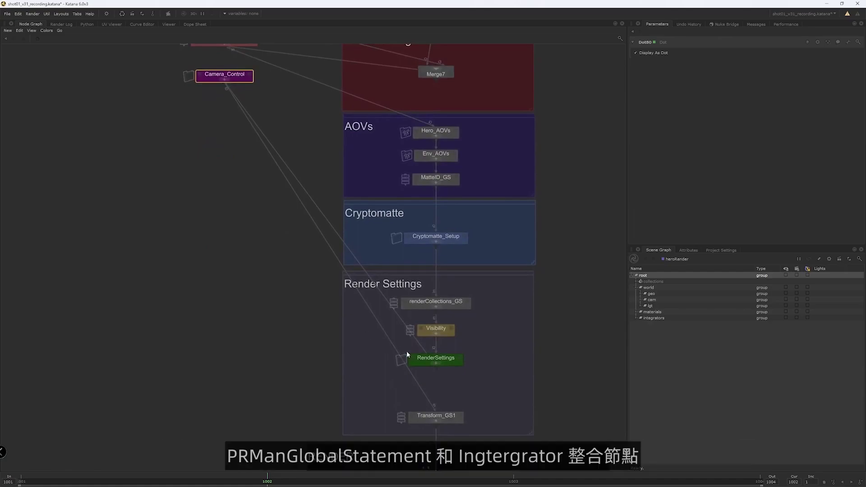
{"action": "left_click_drag", "start_coordinate": [425, 364], "coordinate": [230, 259]}
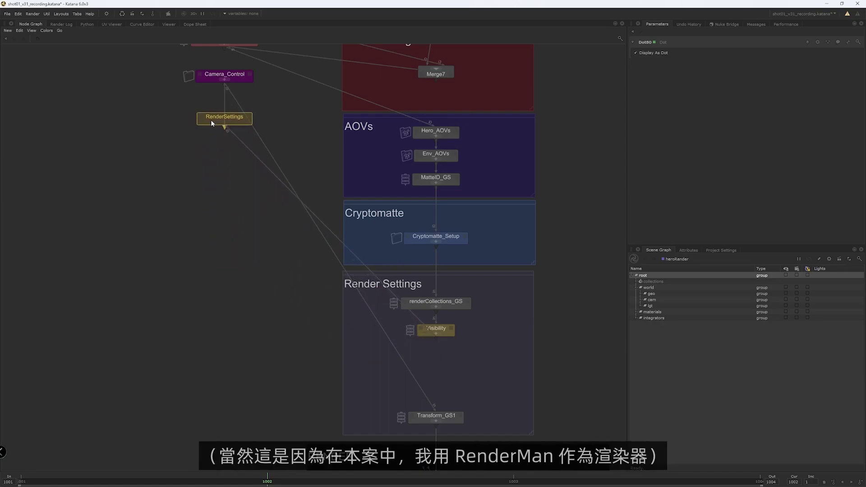
{"action": "left_click_drag", "start_coordinate": [427, 437], "coordinate": [218, 102]}
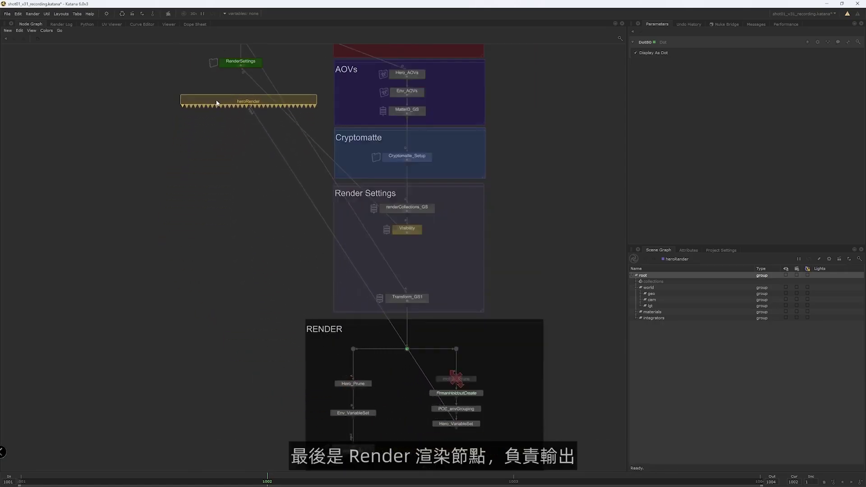
Expand the NMC_GM group in the Material Assign section to see its material network nodes
{"action": "middle_click_drag", "start_coordinate": [218, 102], "coordinate": [185, 341]}
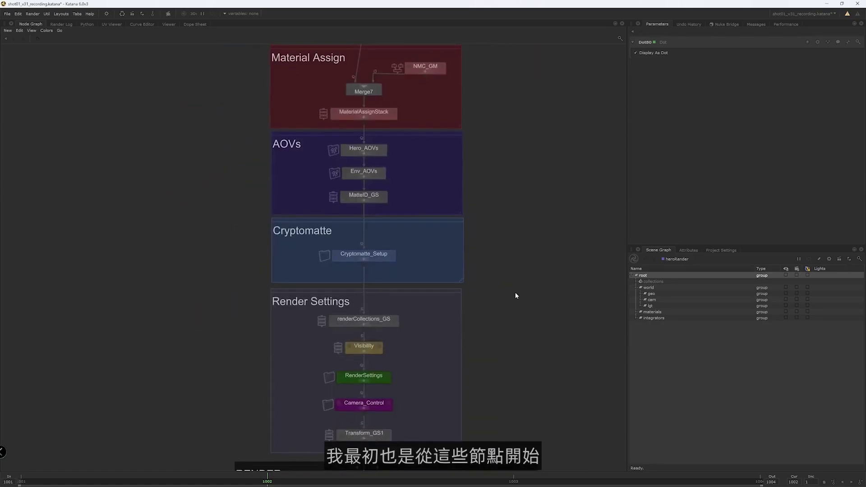
{"action": "middle_click_drag", "start_coordinate": [571, 296], "coordinate": [578, 360]}
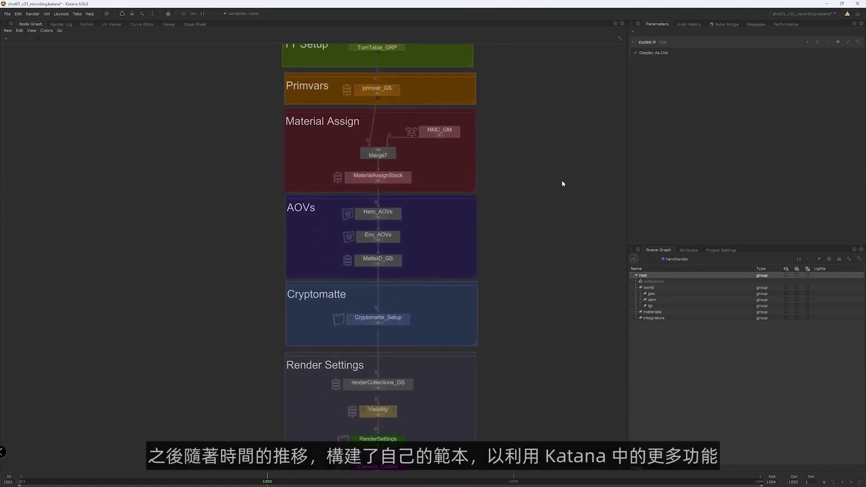
{"action": "middle_click_drag", "start_coordinate": [556, 149], "coordinate": [560, 162]}
{"action": "middle_click_drag", "start_coordinate": [544, 78], "coordinate": [534, 332]}
{"action": "middle_click_drag", "start_coordinate": [532, 157], "coordinate": [538, 222]}
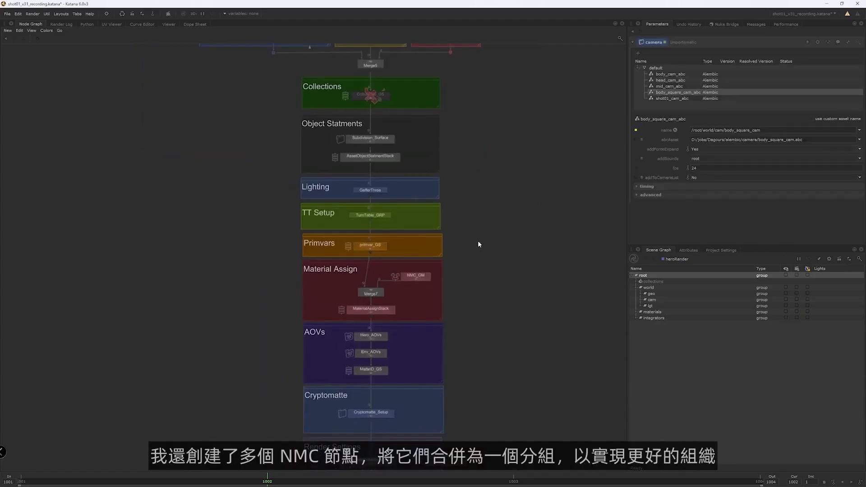
{"action": "scroll", "coordinate": [419, 280], "scroll_direction": "up", "scroll_amount": 2}
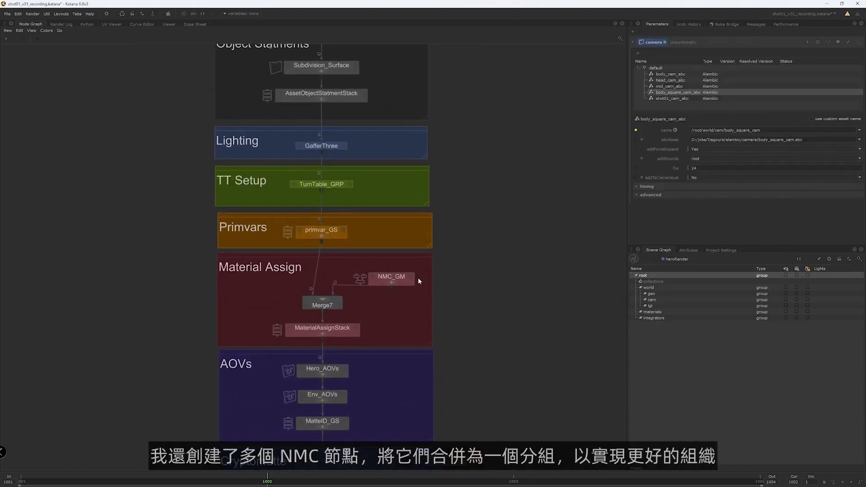
{"action": "left_click", "coordinate": [391, 283]}
{"action": "scroll", "coordinate": [427, 278], "scroll_direction": "up", "scroll_amount": 4}
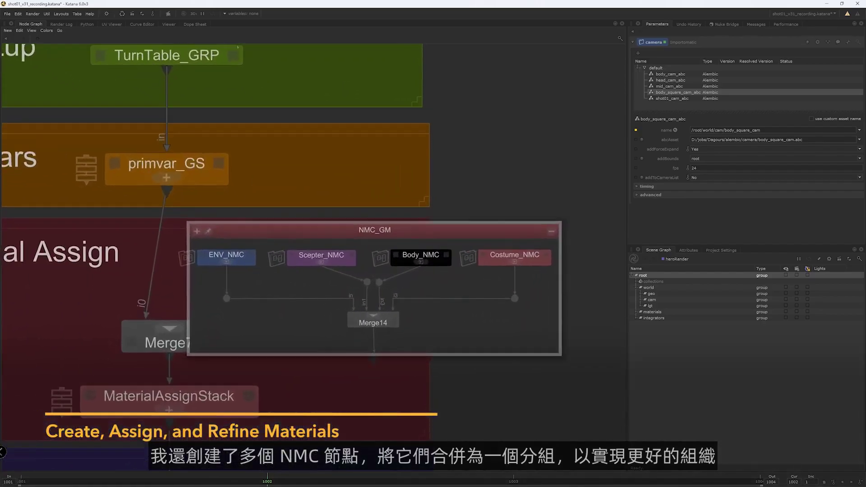
{"action": "middle_click_drag", "start_coordinate": [362, 286], "coordinate": [298, 278]}
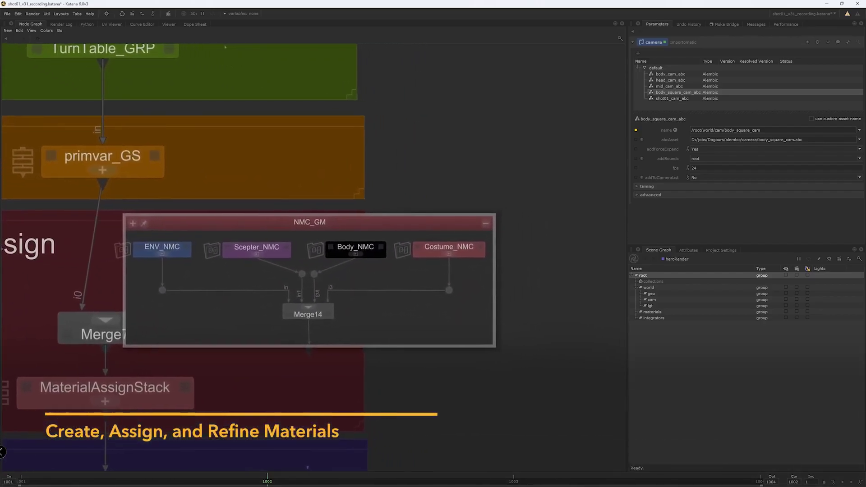
Inspect the materials held in the Costume_NMC, ENV_NMC and Body_NMC nodes
{"action": "left_click", "coordinate": [382, 248]}
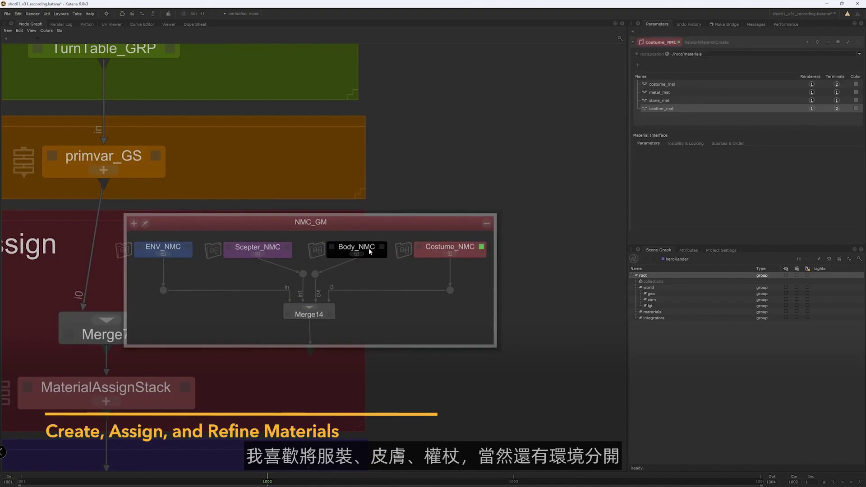
{"action": "left_click", "coordinate": [188, 247]}
{"action": "left_click_drag", "start_coordinate": [258, 258], "coordinate": [303, 274]}
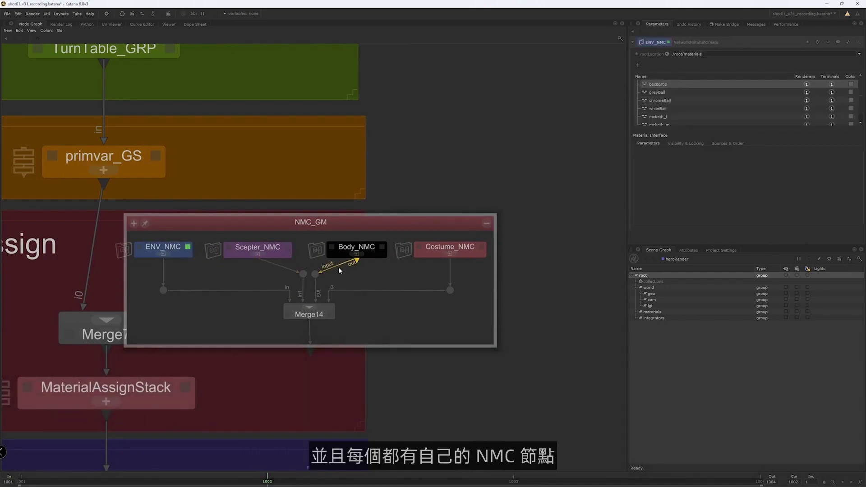
{"action": "left_click", "coordinate": [382, 248]}
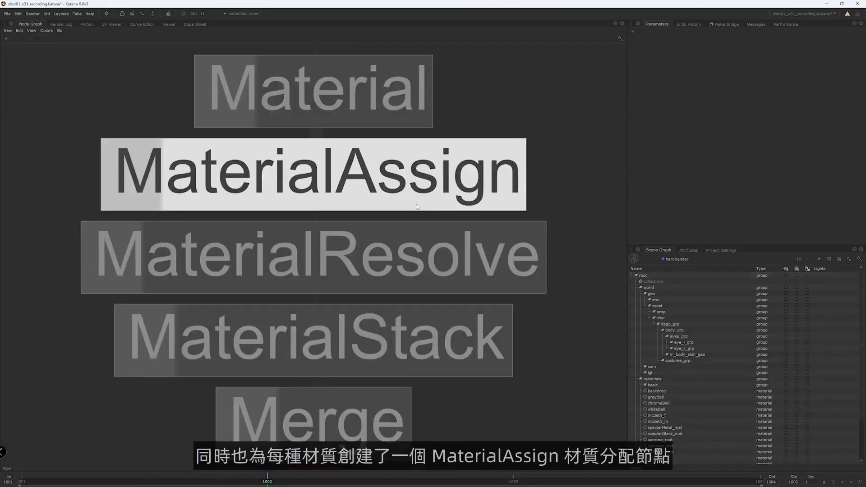
Insert a MaterialAssign node between the two connected dots and add a Custom CEL statement to it
{"action": "key", "text": "Return"}
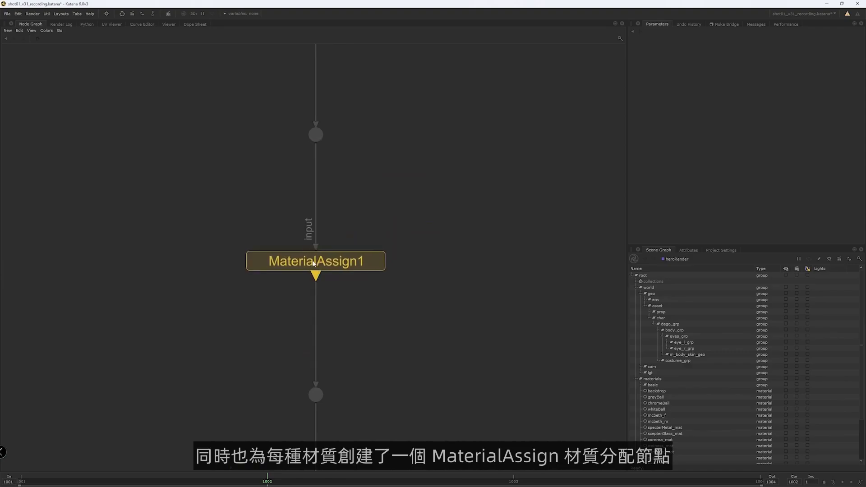
{"action": "left_click", "coordinate": [316, 252]}
{"action": "left_click", "coordinate": [384, 251]}
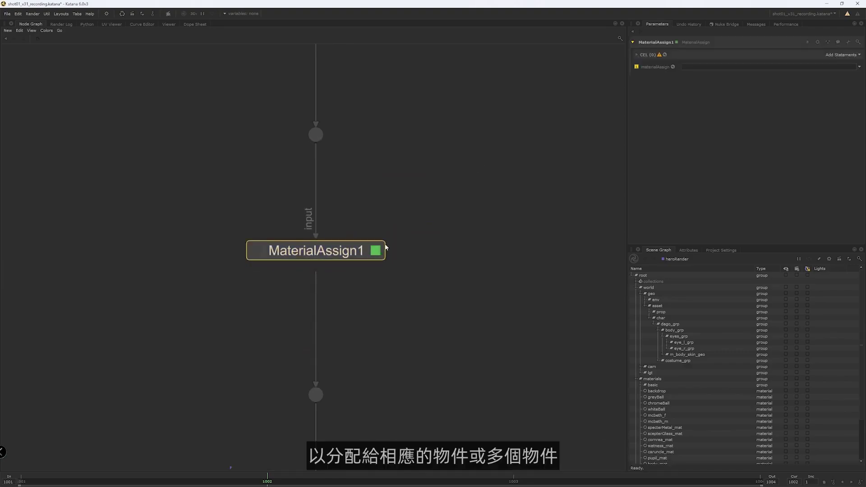
{"action": "left_click", "coordinate": [813, 75]}
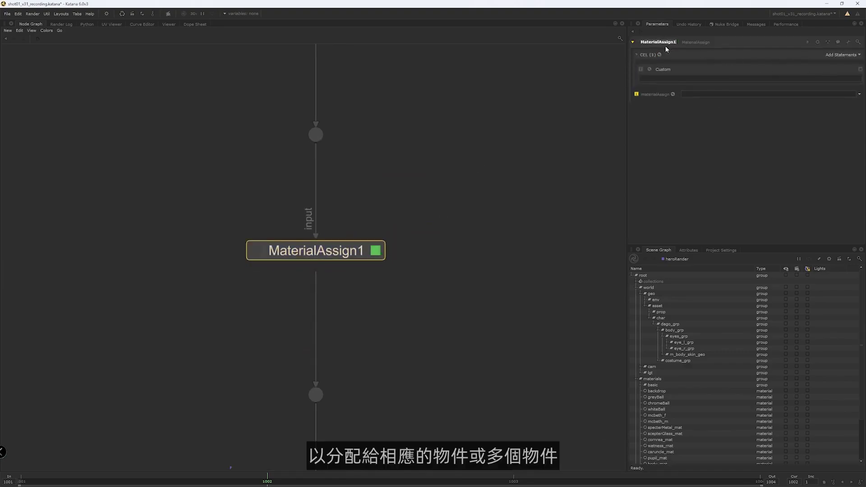
Create a GroupStack, put the MaterialAssign1 node inside it, and insert the stack between the two dots
{"action": "left_click", "coordinate": [409, 296]}
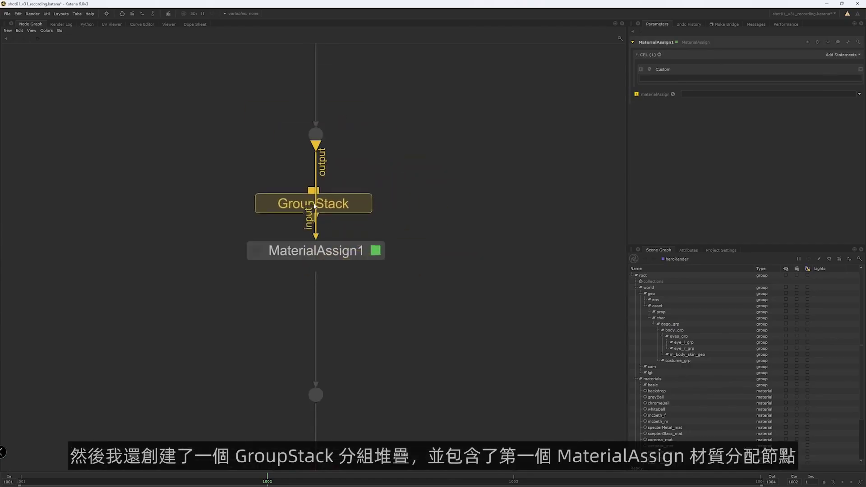
{"action": "left_click_drag", "start_coordinate": [326, 254], "coordinate": [319, 286]}
{"action": "key", "text": "e"}
{"action": "middle_click_drag", "start_coordinate": [319, 286], "coordinate": [645, 92], "text": "shift"}
{"action": "left_click_drag", "start_coordinate": [341, 205], "coordinate": [337, 259]}
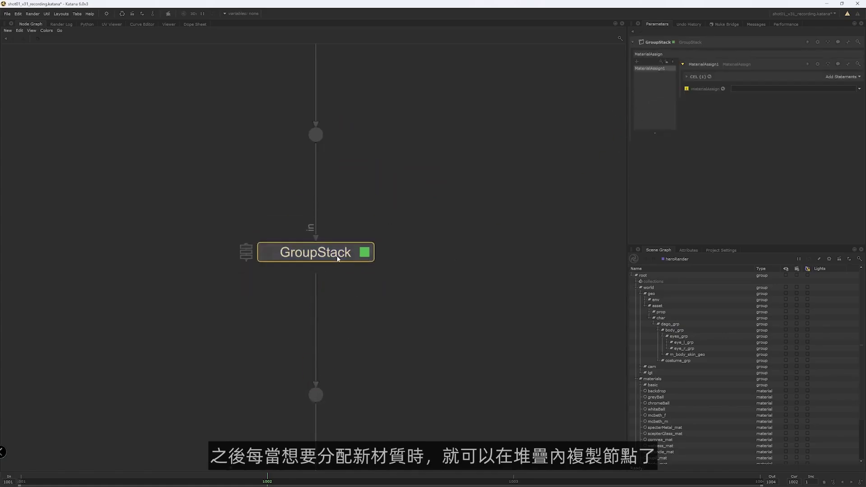
Rename the GroupStack node as MaterialAssign_GS
{"action": "key", "text": "BackSpace"}
{"action": "type", "text": "_GS"}
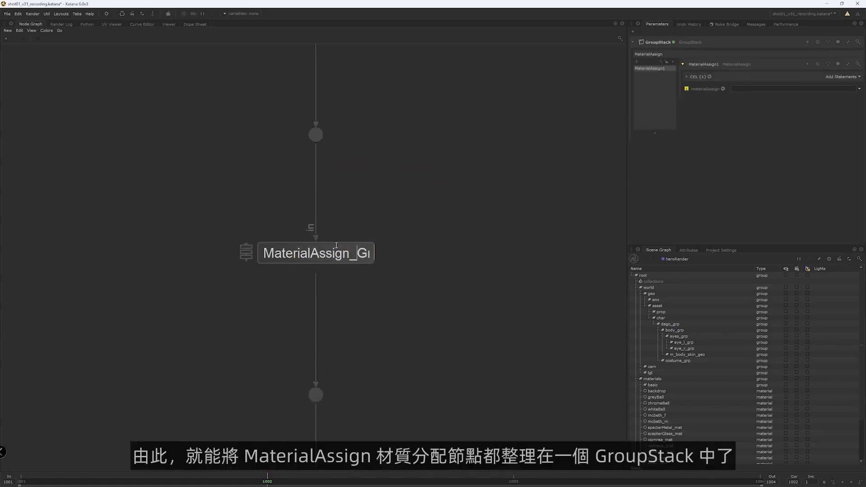
{"action": "key", "text": "Delete"}
{"action": "key", "text": "Return"}
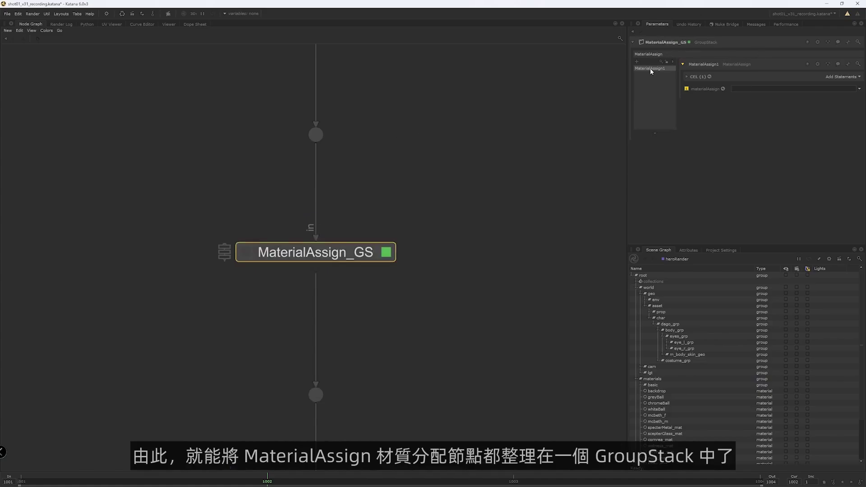
Rename the MaterialAssign node inside MaterialAssign_GS as skin_MA
{"action": "double_click", "coordinate": [703, 64]}
{"action": "type", "text": "skin_MA"}
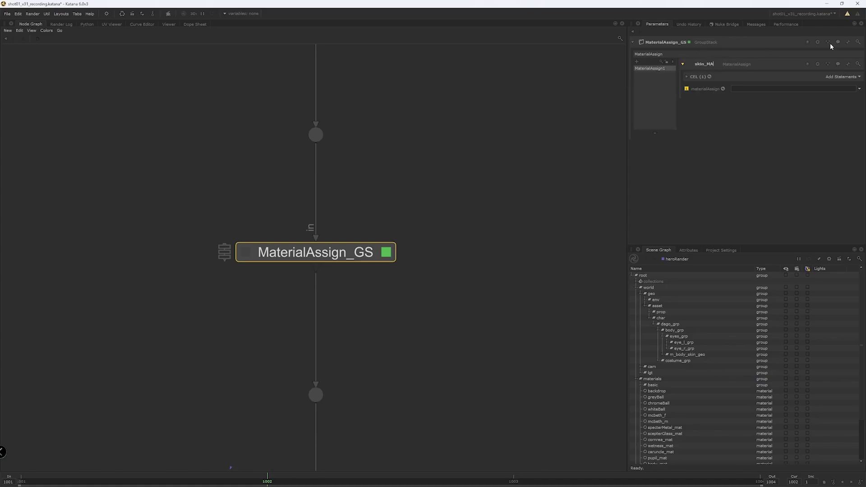
{"action": "key", "text": "Return"}
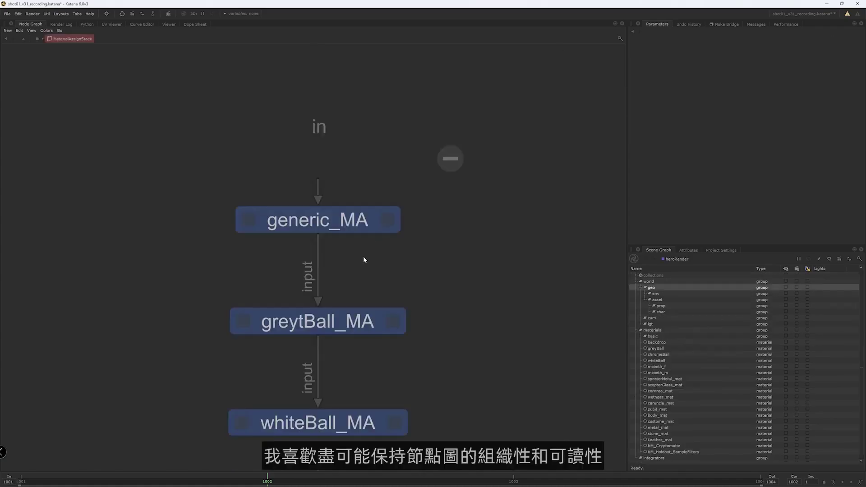
Look through the assignment nodes inside MaterialAssignStack, return to the main node graph and open the stack's parameters
{"action": "scroll", "coordinate": [364, 256], "scroll_direction": "down", "scroll_amount": 5}
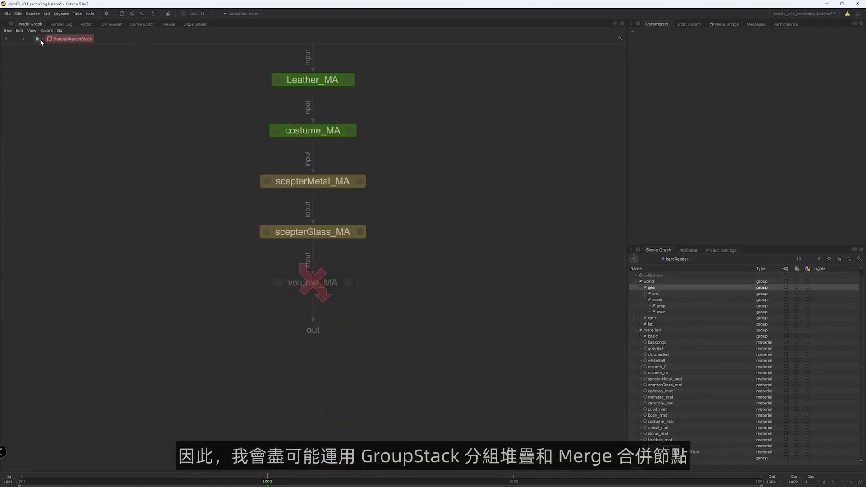
{"action": "left_click", "coordinate": [39, 39]}
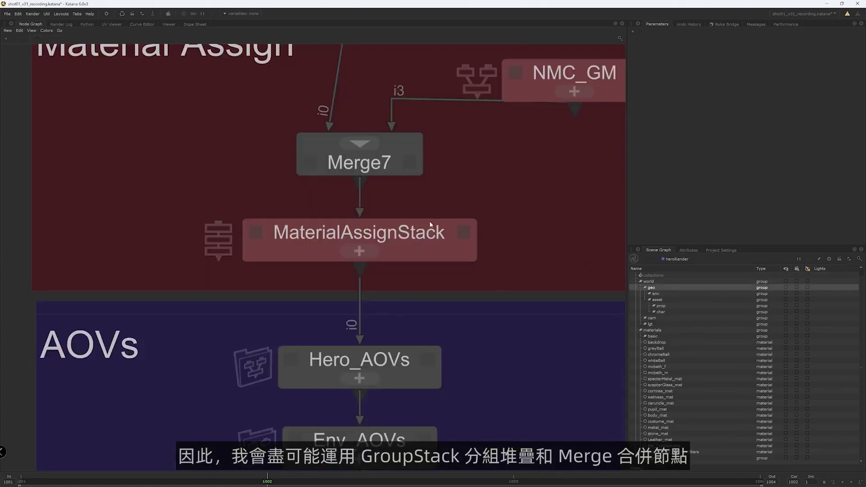
{"action": "left_click", "coordinate": [465, 233]}
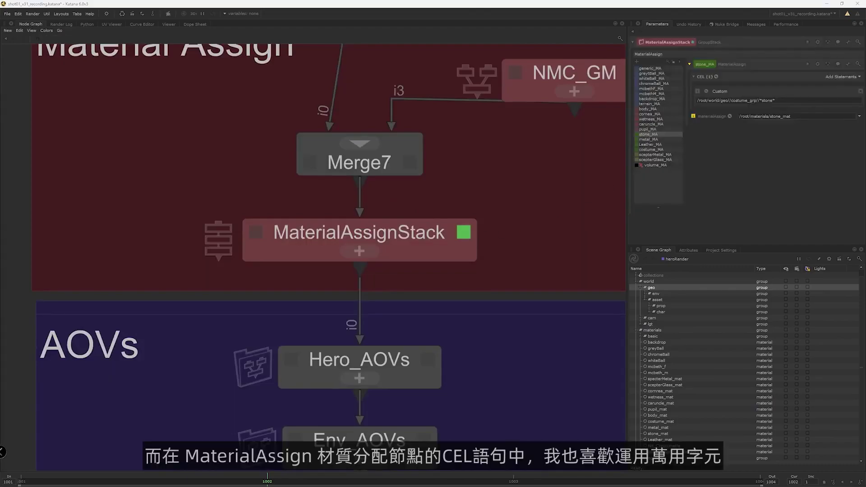
Show the CEL statement of metal_MA and select the costume objects it matches in the scene graph
{"action": "left_click", "coordinate": [653, 139]}
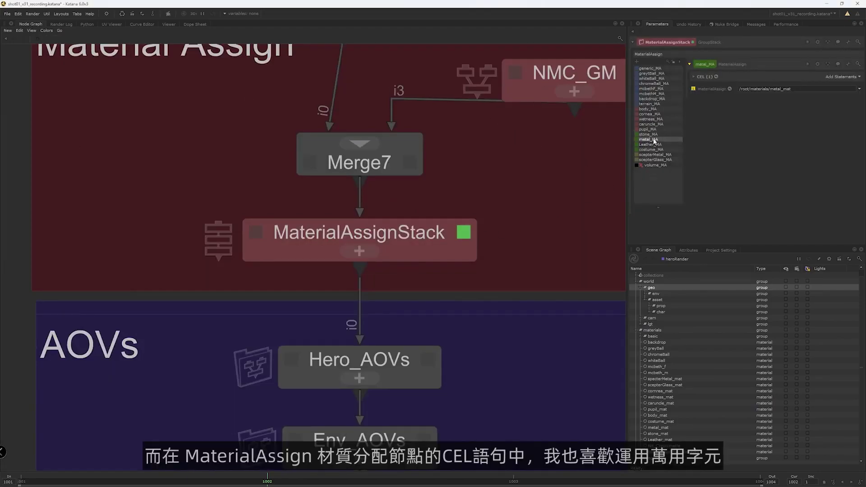
{"action": "left_click", "coordinate": [695, 77]}
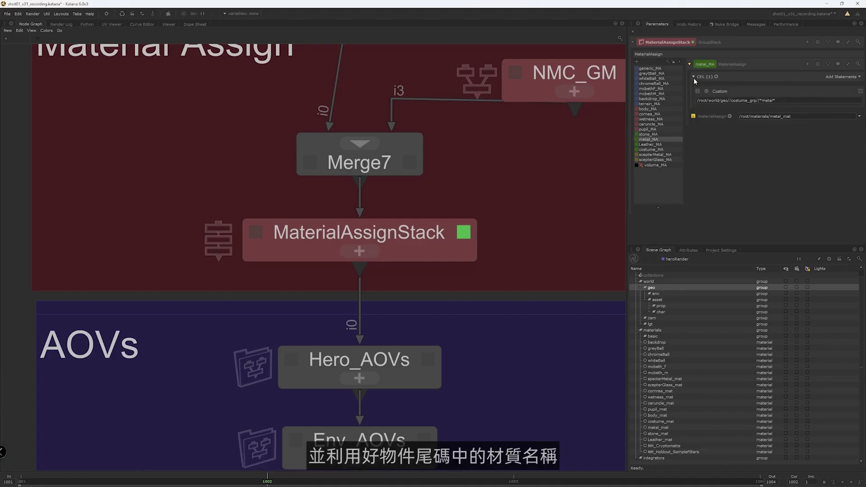
{"action": "left_click", "coordinate": [724, 99]}
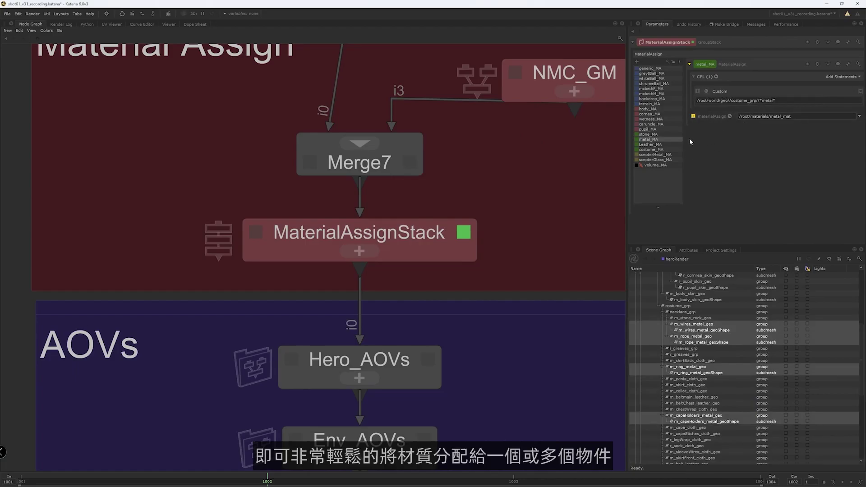
Select the objects matched by the Leather_MA CEL statement in the scene graph, and bring up the stone_MA assignment
{"action": "left_click", "coordinate": [665, 144]}
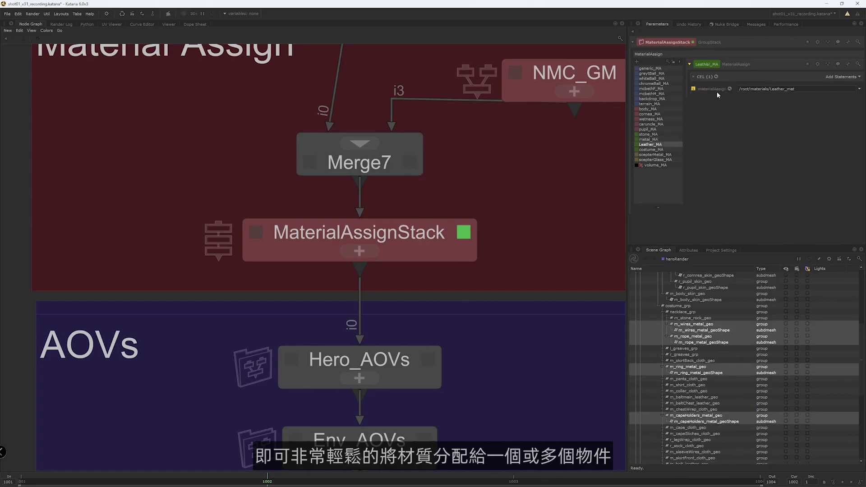
{"action": "left_click", "coordinate": [695, 76]}
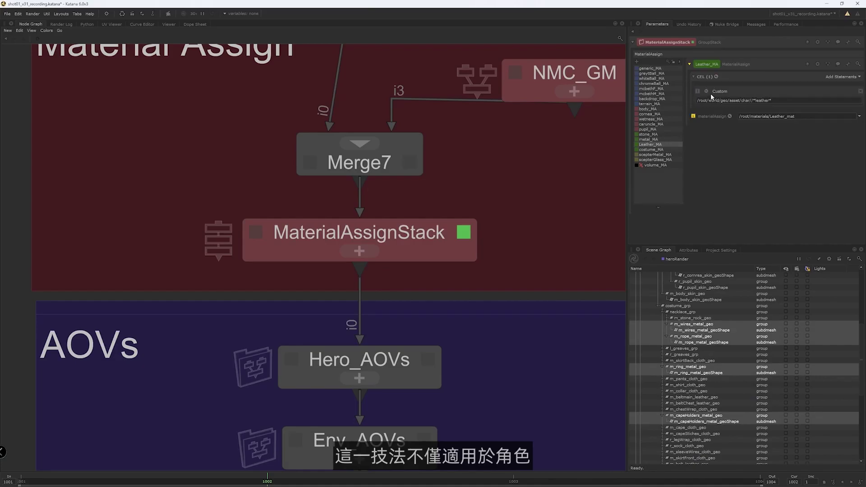
{"action": "left_click", "coordinate": [708, 91]}
{"action": "left_click", "coordinate": [719, 98]}
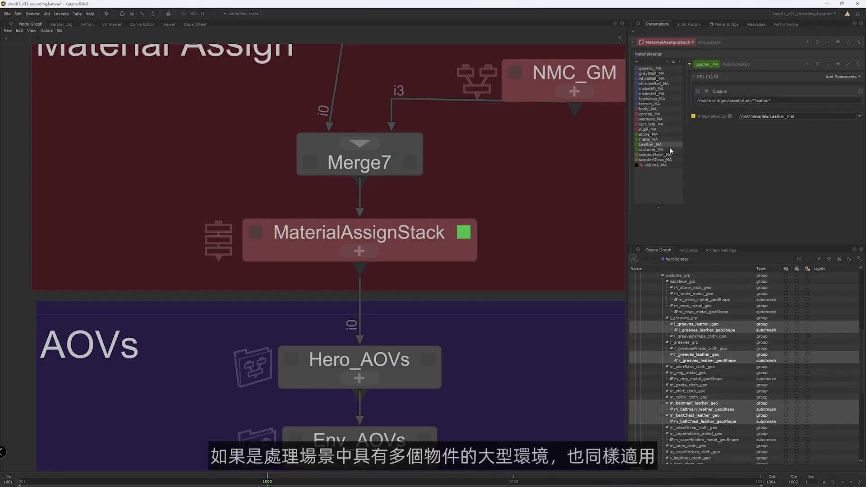
{"action": "left_click", "coordinate": [658, 135]}
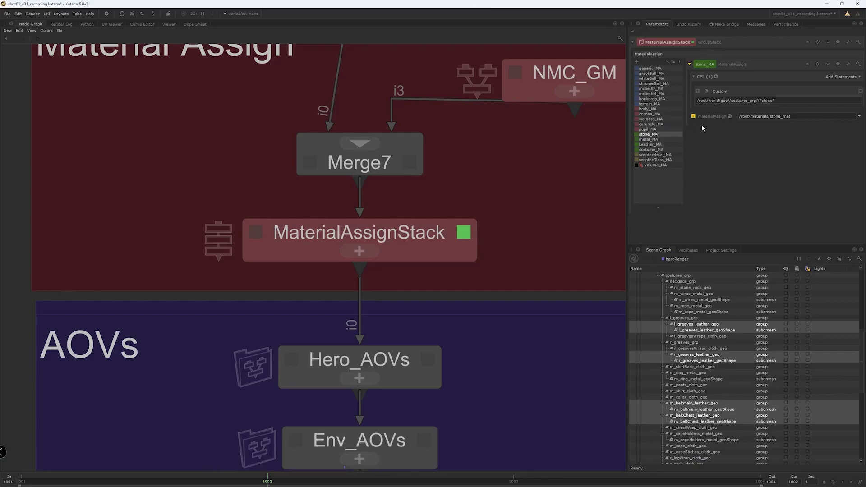
Select the objects matched by the stone_MA CEL statement in the scene graph
{"action": "left_click", "coordinate": [707, 92]}
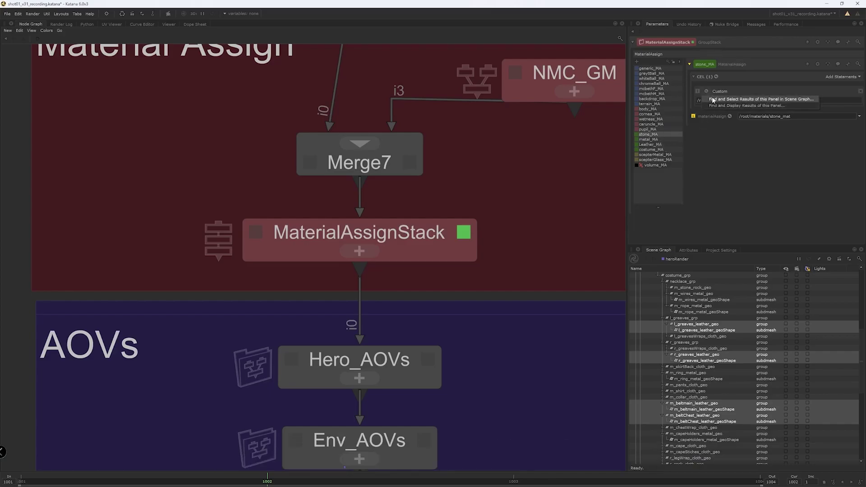
{"action": "left_click", "coordinate": [714, 100]}
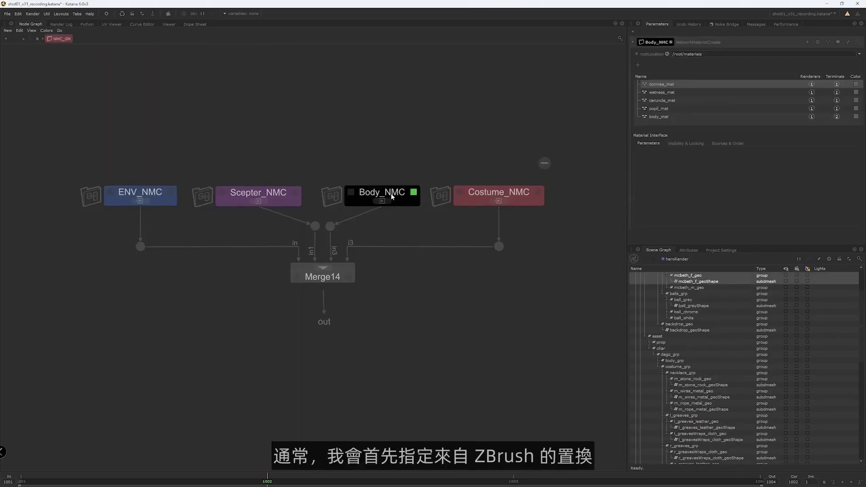
Go inside the Body_NMC network in NMC_GM and look over its shading nodes
{"action": "middle_click", "coordinate": [377, 193], "text": "ctrl"}
{"action": "middle_click_drag", "start_coordinate": [383, 348], "coordinate": [417, 204]}
{"action": "scroll", "coordinate": [417, 204], "scroll_direction": "down", "scroll_amount": 5}
{"action": "middle_click_drag", "start_coordinate": [277, 453], "coordinate": [264, 264]}
{"action": "scroll", "coordinate": [264, 267], "scroll_direction": "up", "scroll_amount": 6}
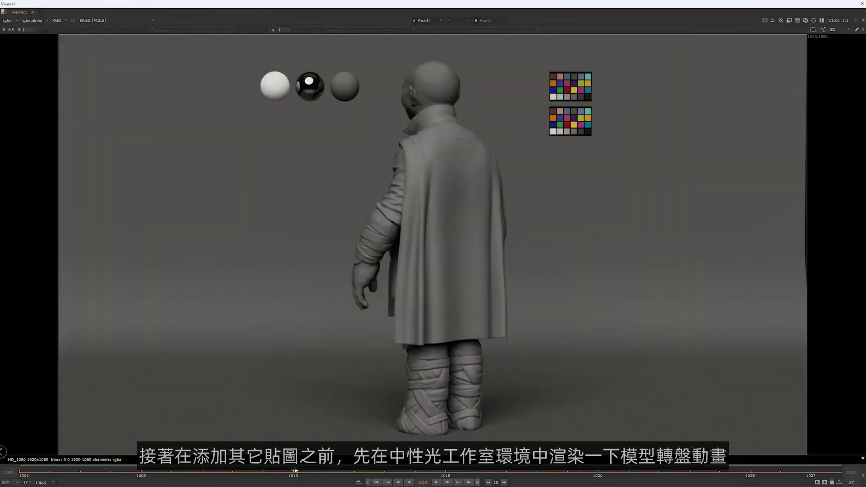
Scrub through the full-body and head turntable renders in Nuke, and inspect the rendered face up close in Katana
{"action": "left_click_drag", "start_coordinate": [403, 463], "coordinate": [795, 473]}
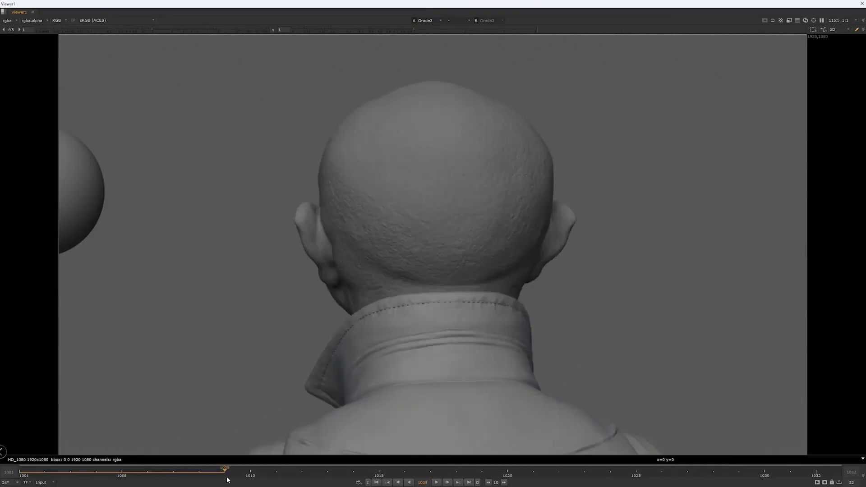
{"action": "left_click_drag", "start_coordinate": [223, 472], "coordinate": [505, 480]}
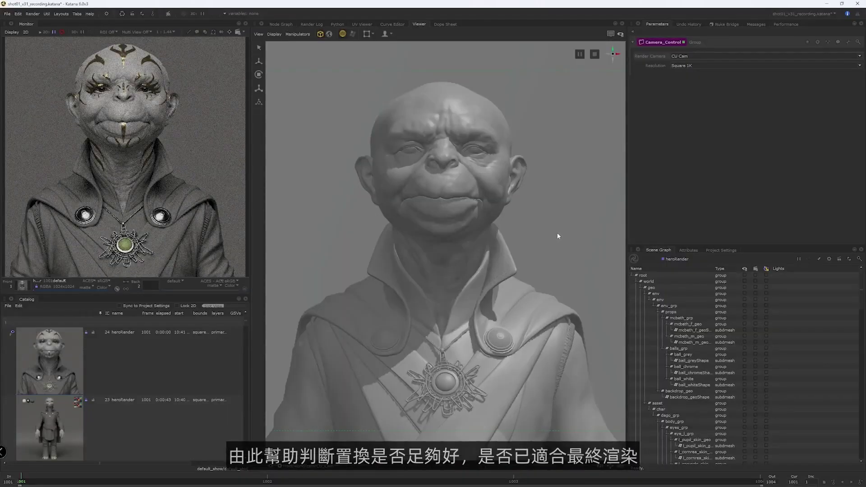
{"action": "scroll", "coordinate": [146, 204], "scroll_direction": "up", "scroll_amount": 5}
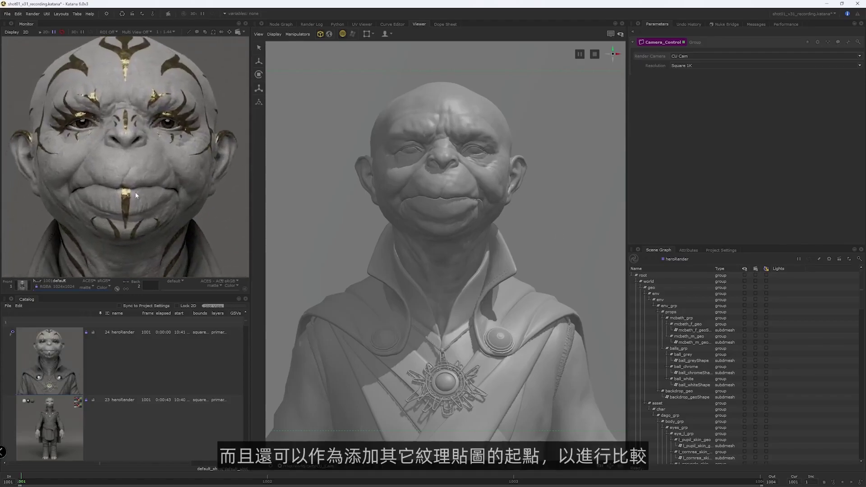
{"action": "scroll", "coordinate": [145, 204], "scroll_direction": "down", "scroll_amount": 5}
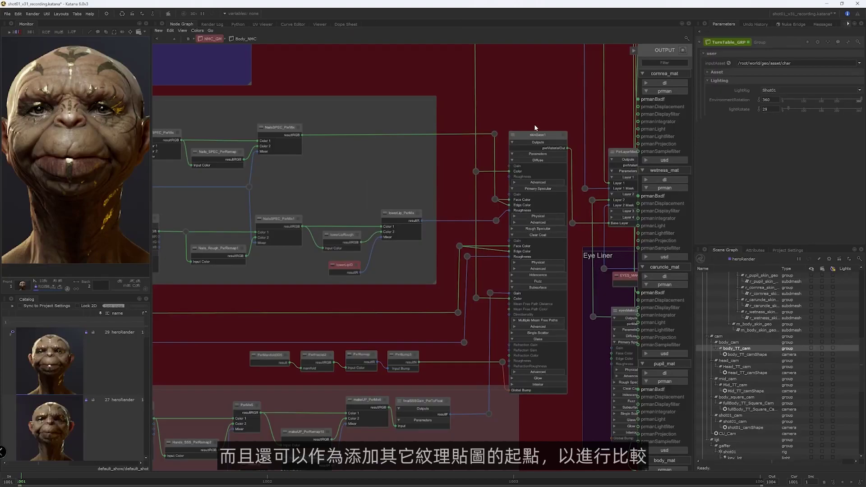
Trace the skin specular and roughness nodes feeding the skinBase1 base layer in the Body_NMC network
{"action": "left_click_drag", "start_coordinate": [548, 86], "coordinate": [334, 271]}
{"action": "left_click", "coordinate": [509, 107]}
{"action": "scroll", "coordinate": [406, 153], "scroll_direction": "up", "scroll_amount": 1}
{"action": "middle_click_drag", "start_coordinate": [421, 163], "coordinate": [239, 169]}
{"action": "scroll", "coordinate": [389, 153], "scroll_direction": "up", "scroll_amount": 2}
{"action": "middle_click_drag", "start_coordinate": [521, 114], "coordinate": [393, 177]}
{"action": "middle_click_drag", "start_coordinate": [237, 161], "coordinate": [518, 134]}
{"action": "middle_click_drag", "start_coordinate": [329, 134], "coordinate": [405, 138]}
{"action": "scroll", "coordinate": [404, 140], "scroll_direction": "down", "scroll_amount": 1}
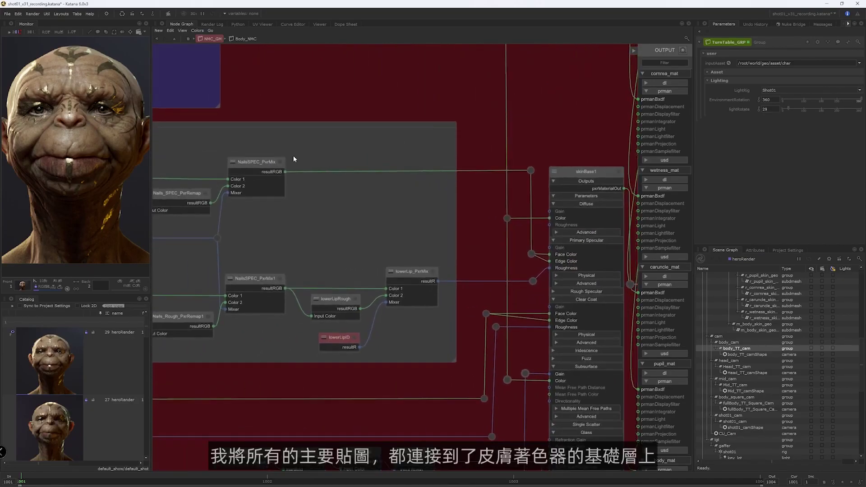
{"action": "scroll", "coordinate": [343, 208], "scroll_direction": "down", "scroll_amount": 3}
{"action": "scroll", "coordinate": [377, 202], "scroll_direction": "up", "scroll_amount": 2}
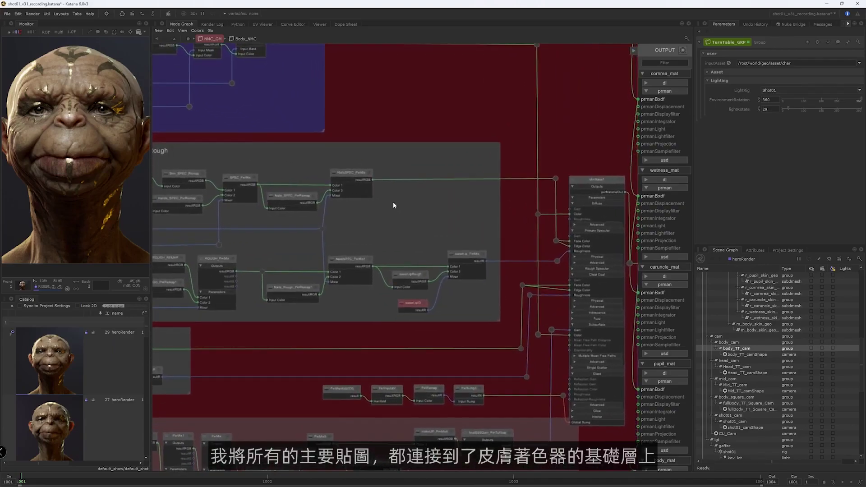
Examine the gold shader layer in the Head Gold section of the Body Skin network
{"action": "middle_click_drag", "start_coordinate": [594, 180], "coordinate": [515, 174]}
{"action": "left_click", "coordinate": [516, 176]}
{"action": "middle_click_drag", "start_coordinate": [527, 126], "coordinate": [463, 272]}
{"action": "middle_click_drag", "start_coordinate": [313, 109], "coordinate": [439, 173]}
{"action": "middle_click_drag", "start_coordinate": [325, 141], "coordinate": [443, 178]}
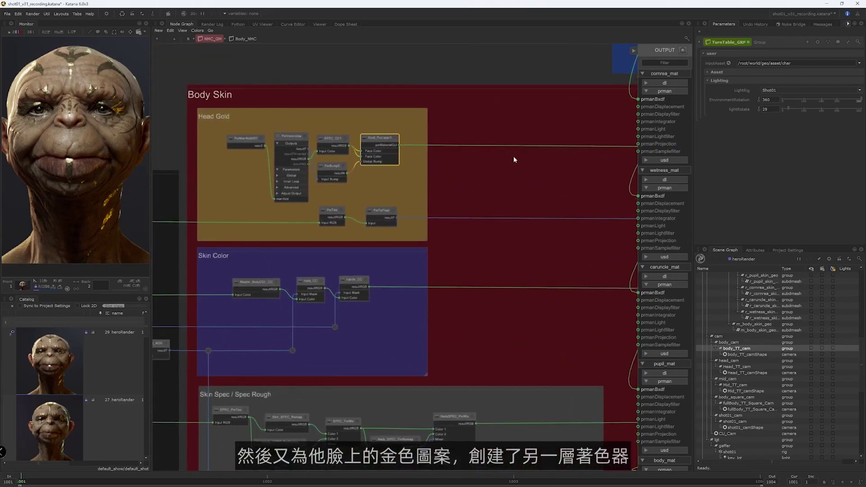
Follow the skin layers through the layer mixer and select the layer surface node that receives the result
{"action": "middle_click_drag", "start_coordinate": [535, 174], "coordinate": [354, 126]}
{"action": "middle_click_drag", "start_coordinate": [632, 329], "coordinate": [458, 128]}
{"action": "left_click", "coordinate": [413, 185]}
{"action": "middle_click_drag", "start_coordinate": [529, 118], "coordinate": [496, 125]}
{"action": "left_click", "coordinate": [496, 125]}
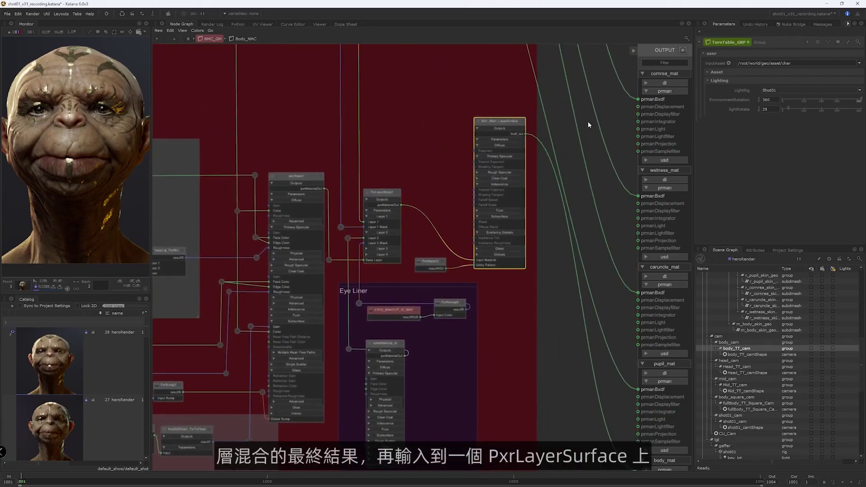
{"action": "middle_click_drag", "start_coordinate": [451, 95], "coordinate": [505, 140]}
{"action": "middle_click_drag", "start_coordinate": [285, 140], "coordinate": [446, 126]}
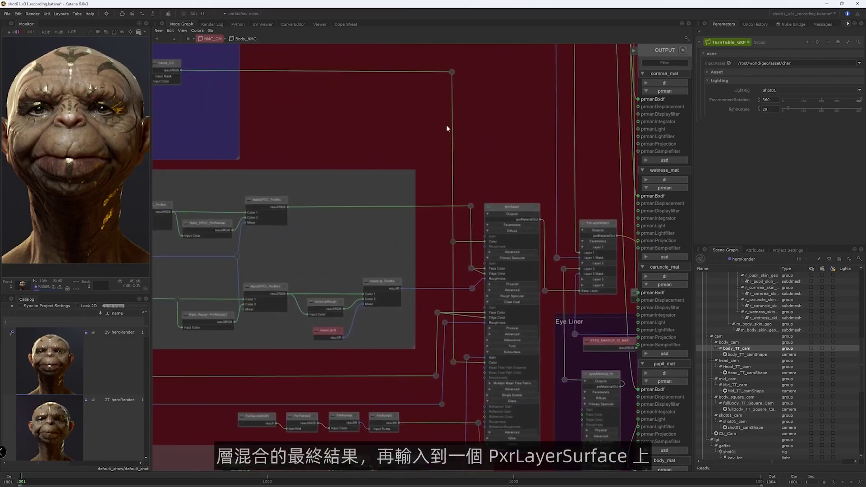
Display the GoldID and directSpecular passes of the front head render, and return to the default output
{"action": "left_click", "coordinate": [45, 283]}
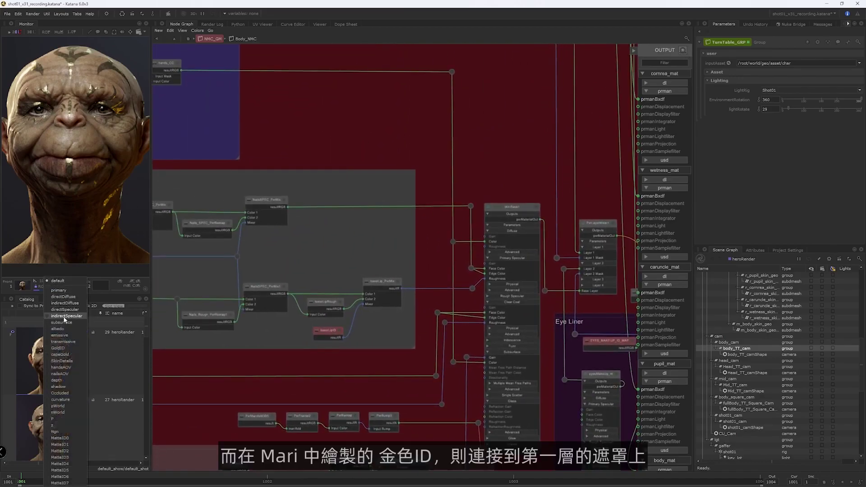
{"action": "left_click", "coordinate": [68, 348]}
{"action": "left_click", "coordinate": [54, 285]}
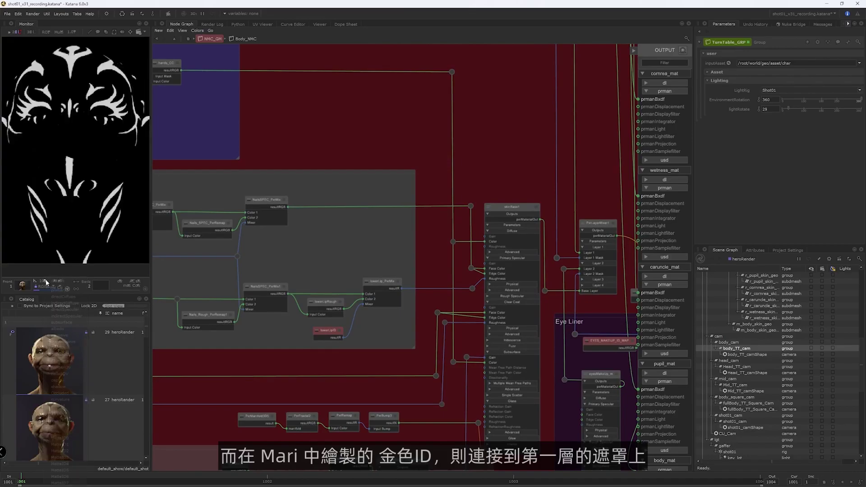
{"action": "left_click", "coordinate": [58, 281]}
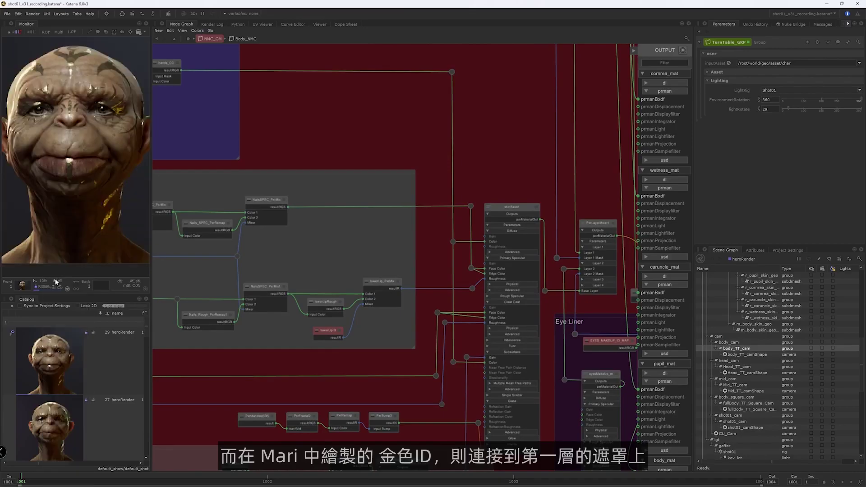
{"action": "left_click", "coordinate": [45, 282]}
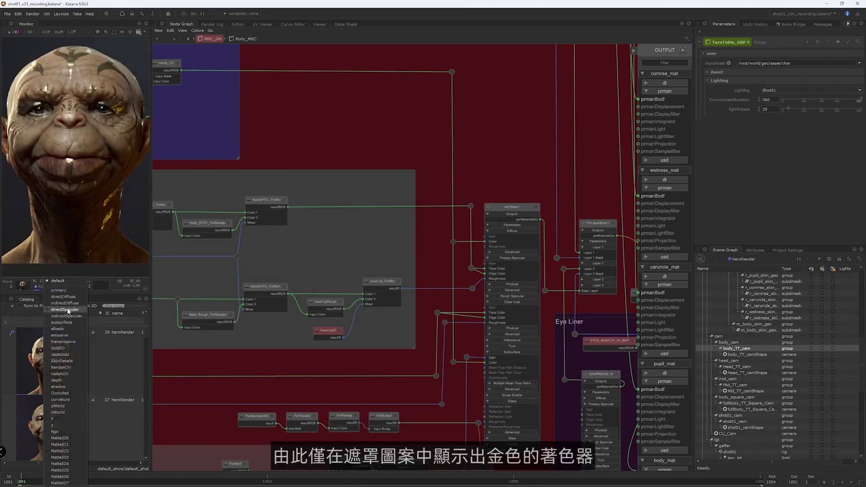
{"action": "left_click", "coordinate": [66, 310]}
{"action": "left_click", "coordinate": [45, 283]}
{"action": "left_click", "coordinate": [48, 283]}
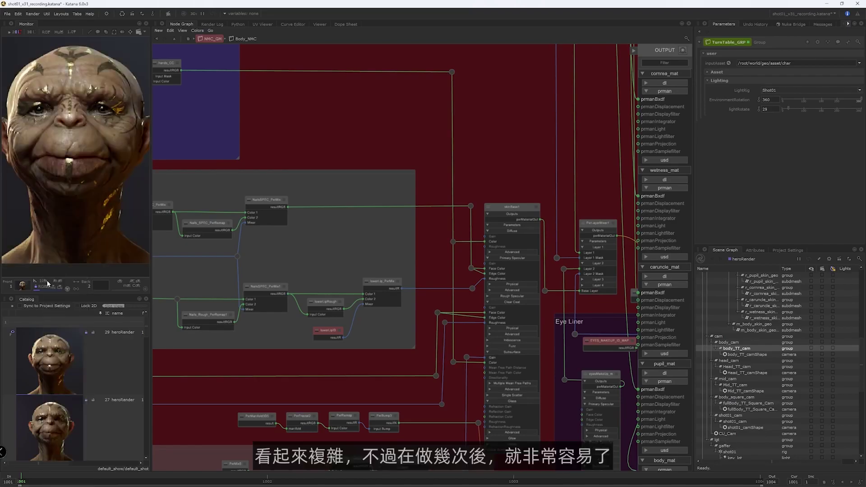
Check the GoldID mask and directSpecular pass on the three-quarter head render, and restore the default output
{"action": "scroll", "coordinate": [348, 183], "scroll_direction": "down", "scroll_amount": 2}
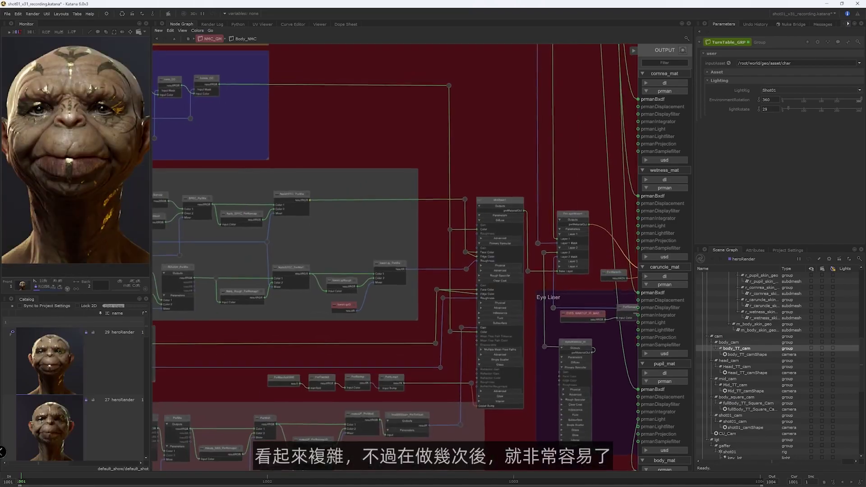
{"action": "scroll", "coordinate": [372, 221], "scroll_direction": "down", "scroll_amount": 1}
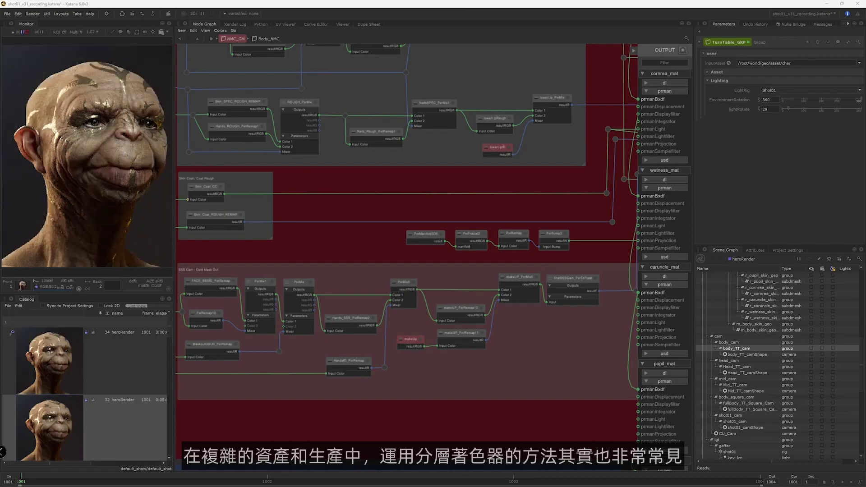
{"action": "left_click", "coordinate": [51, 283]}
{"action": "left_click", "coordinate": [72, 335]}
{"action": "left_click", "coordinate": [51, 283]}
{"action": "left_click", "coordinate": [62, 348]}
{"action": "left_click", "coordinate": [50, 283]}
{"action": "left_click", "coordinate": [82, 310]}
{"action": "left_click", "coordinate": [51, 283]}
{"action": "left_click", "coordinate": [57, 281]}
Examine the subsurface pass around the eye in a close-up of the head render
{"action": "scroll", "coordinate": [87, 183], "scroll_direction": "up", "scroll_amount": 6}
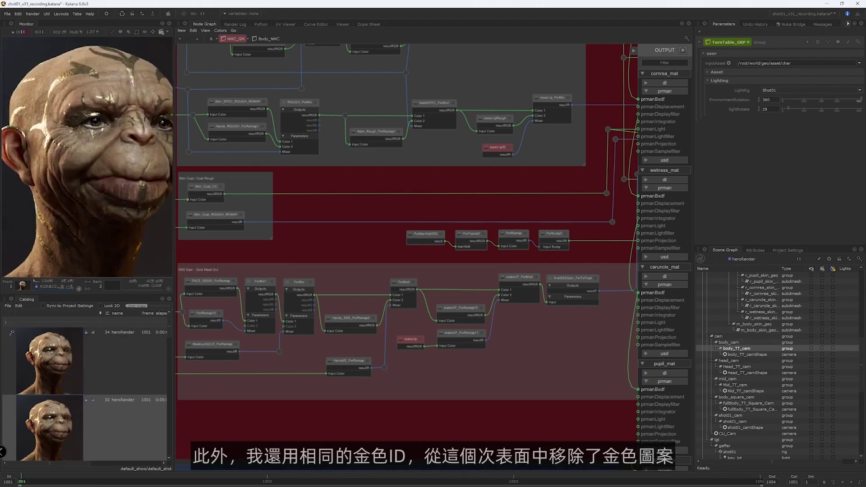
{"action": "scroll", "coordinate": [87, 183], "scroll_direction": "up", "scroll_amount": 3}
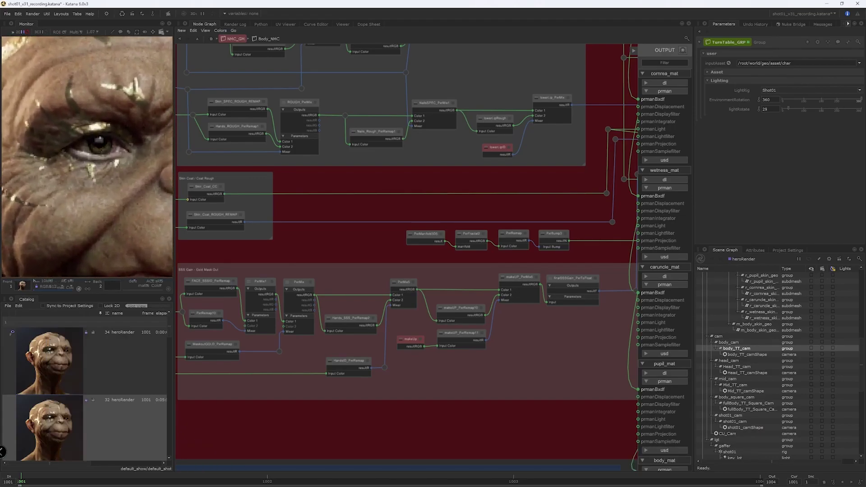
{"action": "left_click", "coordinate": [58, 285]}
{"action": "left_click", "coordinate": [74, 318]}
{"action": "left_click", "coordinate": [51, 283]}
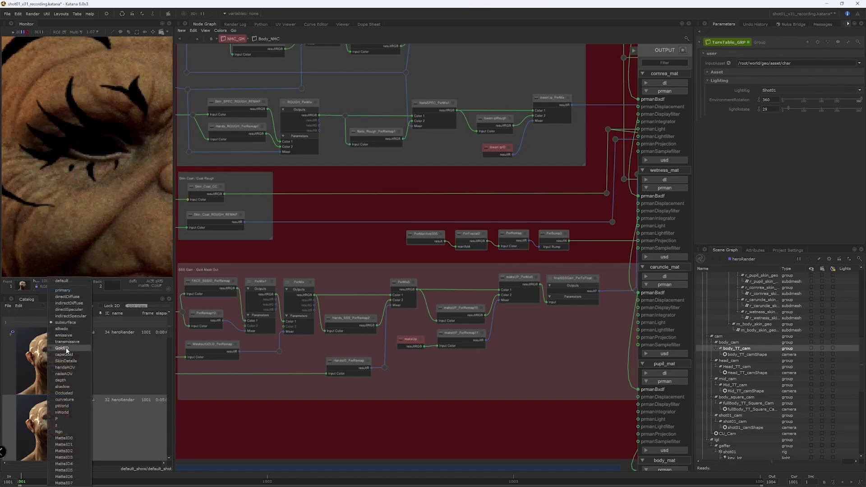
{"action": "left_click", "coordinate": [58, 298]}
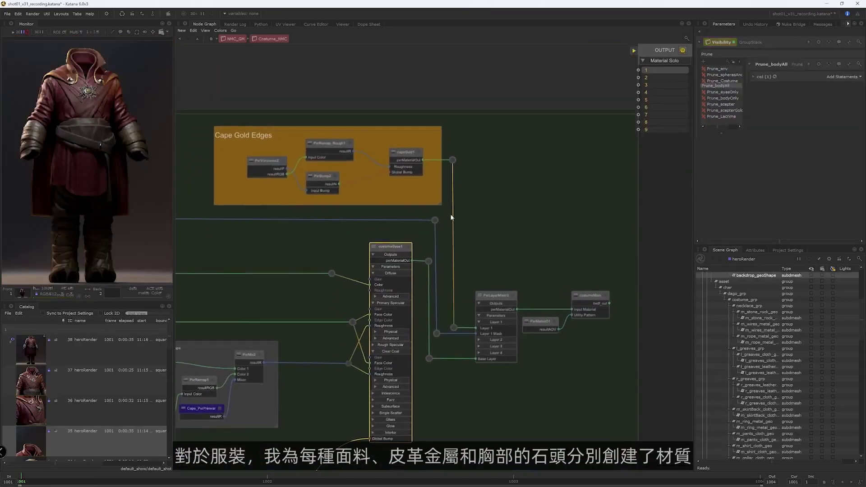
Show the parameters of costumeBase1 and PxrLayerMixer3, and look through the Cape Gold Edges, Lapel CC and Cape sections
{"action": "left_click", "coordinate": [408, 249]}
{"action": "scroll", "coordinate": [475, 271], "scroll_direction": "up", "scroll_amount": 1}
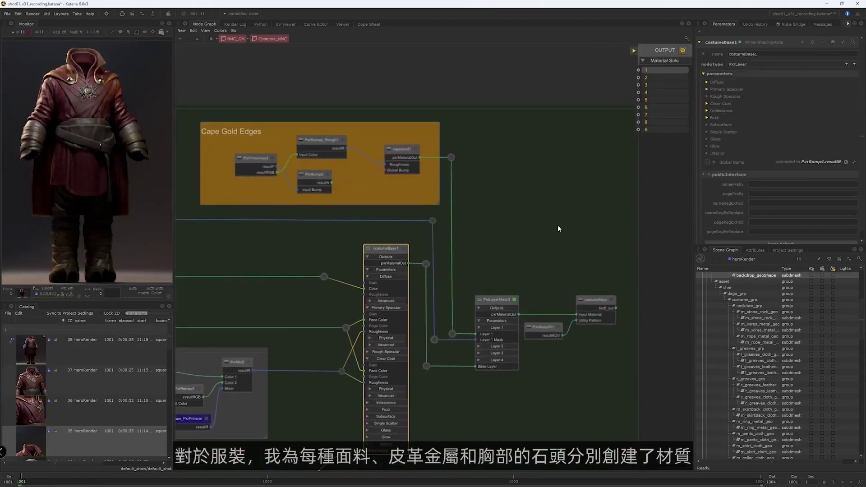
{"action": "middle_click_drag", "start_coordinate": [524, 275], "coordinate": [548, 246]}
{"action": "scroll", "coordinate": [526, 232], "scroll_direction": "down", "scroll_amount": 4}
{"action": "middle_click_drag", "start_coordinate": [435, 259], "coordinate": [636, 247]}
{"action": "middle_click_drag", "start_coordinate": [308, 229], "coordinate": [348, 225]}
{"action": "scroll", "coordinate": [239, 273], "scroll_direction": "up", "scroll_amount": 3}
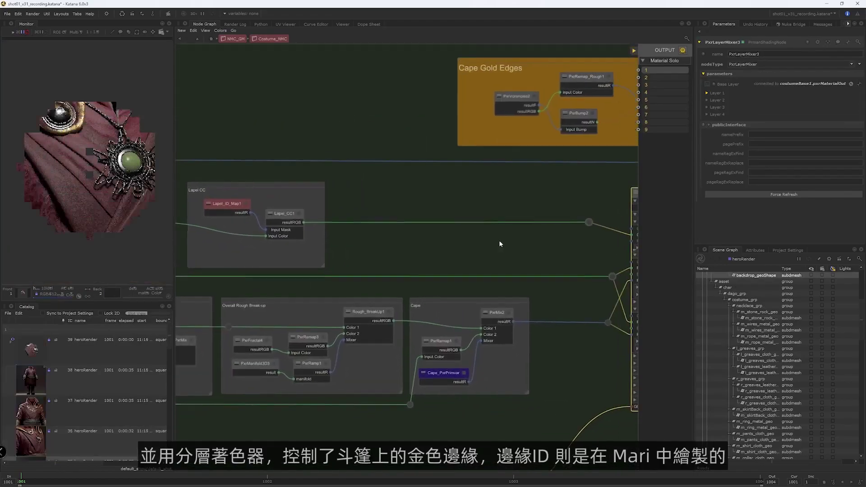
{"action": "scroll", "coordinate": [500, 245], "scroll_direction": "up", "scroll_amount": 2}
{"action": "middle_click_drag", "start_coordinate": [453, 248], "coordinate": [318, 270]}
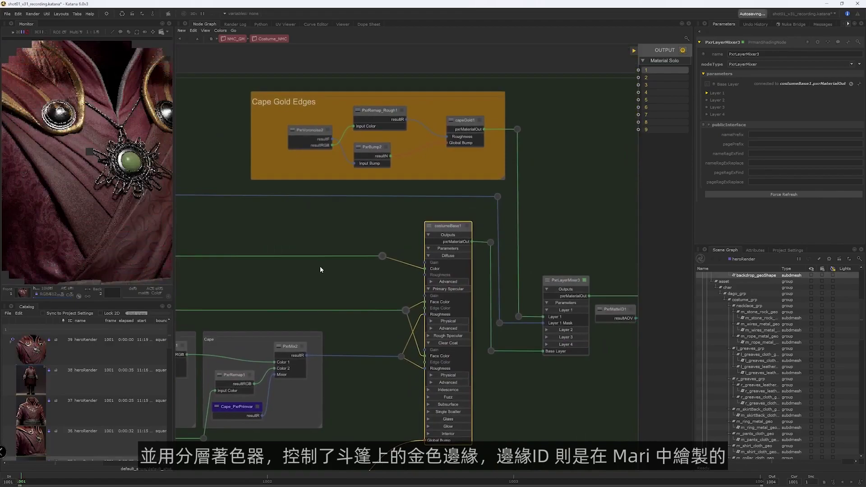
Widen the render view and compare the cape's capeGold mask with the default output
{"action": "left_click_drag", "start_coordinate": [174, 209], "coordinate": [211, 211]}
{"action": "scroll", "coordinate": [84, 232], "scroll_direction": "up", "scroll_amount": 3}
{"action": "middle_click_drag", "start_coordinate": [68, 235], "coordinate": [104, 280]}
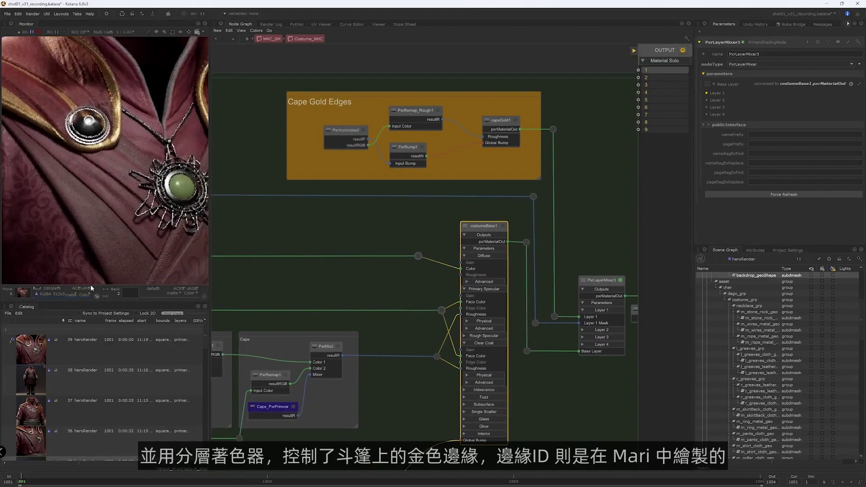
{"action": "left_click", "coordinate": [58, 288]}
{"action": "left_click", "coordinate": [75, 348]}
{"action": "left_click", "coordinate": [59, 288]}
{"action": "left_click", "coordinate": [69, 282]}
{"action": "left_click", "coordinate": [58, 287]}
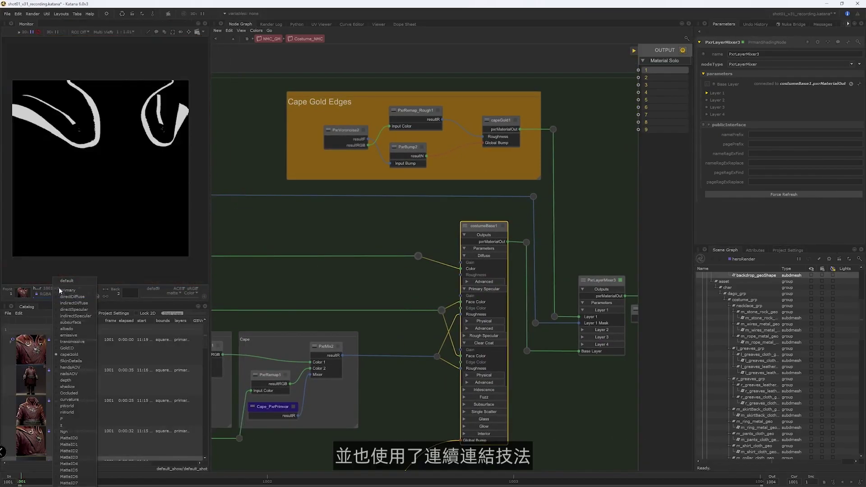
{"action": "left_click", "coordinate": [69, 282]}
Display the directSpecular pass of the costume render, and return to the default output
{"action": "left_click", "coordinate": [59, 288]}
{"action": "left_click", "coordinate": [83, 309]}
{"action": "left_click", "coordinate": [60, 288]}
{"action": "left_click", "coordinate": [72, 282]}
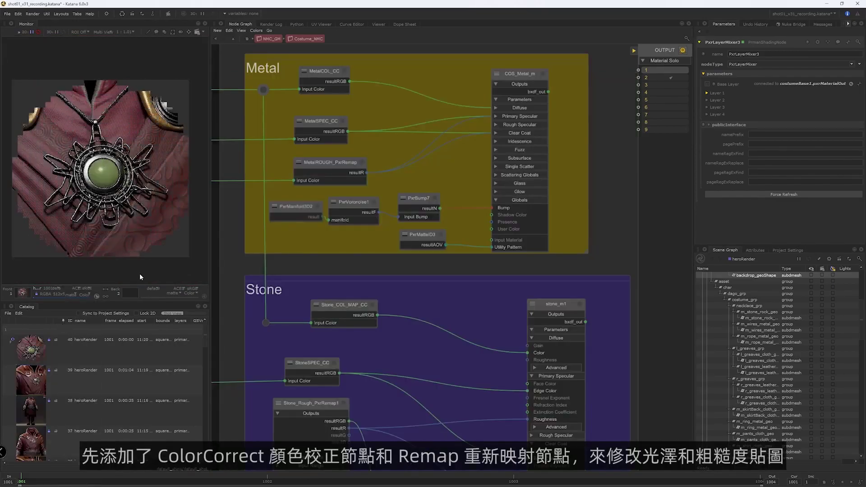
Examine the stone and metal of the rendered necklace up close
{"action": "scroll", "coordinate": [88, 179], "scroll_direction": "up", "scroll_amount": 5}
{"action": "middle_click_drag", "start_coordinate": [88, 180], "coordinate": [106, 156]}
{"action": "scroll", "coordinate": [105, 170], "scroll_direction": "down", "scroll_amount": 5}
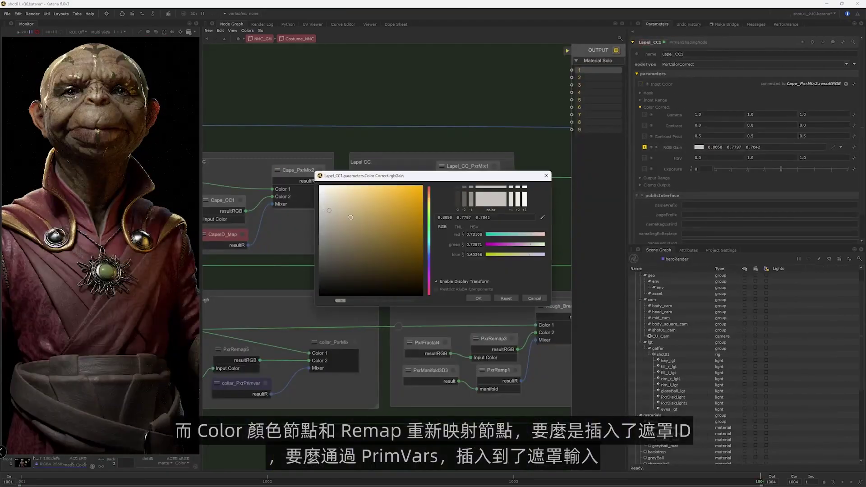
Choose a muted warm colour for the RGB Gain of Lapel_CC1 and apply it
{"action": "left_click", "coordinate": [351, 218]}
{"action": "left_click", "coordinate": [480, 298]}
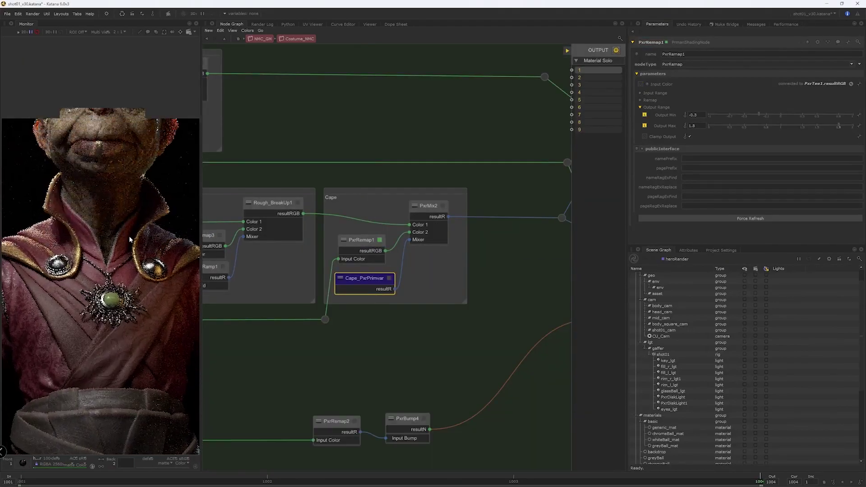
Widen the render view and examine the cape render alongside the roughness nodes in the Cape section
{"action": "middle_click_drag", "start_coordinate": [130, 239], "coordinate": [132, 251]}
{"action": "left_click_drag", "start_coordinate": [202, 251], "coordinate": [267, 253]}
{"action": "middle_click_drag", "start_coordinate": [392, 326], "coordinate": [375, 314]}
{"action": "scroll", "coordinate": [418, 310], "scroll_direction": "up", "scroll_amount": 3}
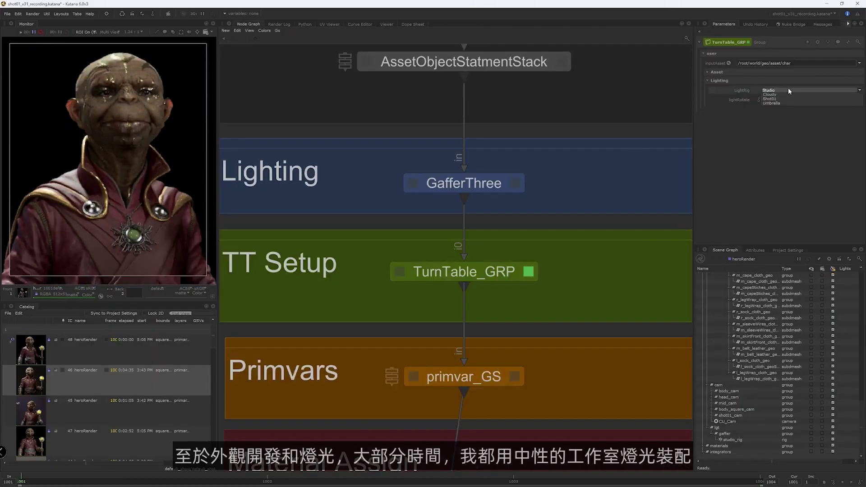
Switch the TurnTable_GRP lighting to the Shot01 rig and set the asset's RotationY to 45
{"action": "left_click", "coordinate": [778, 94]}
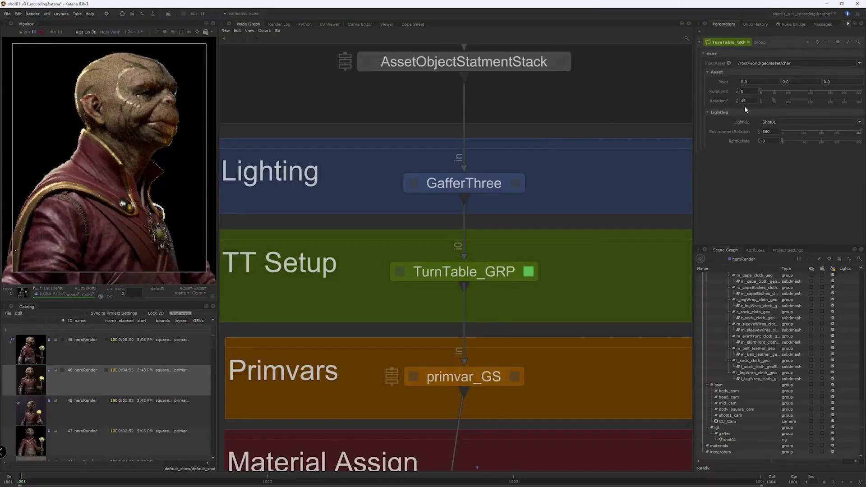
{"action": "key", "text": "Return"}
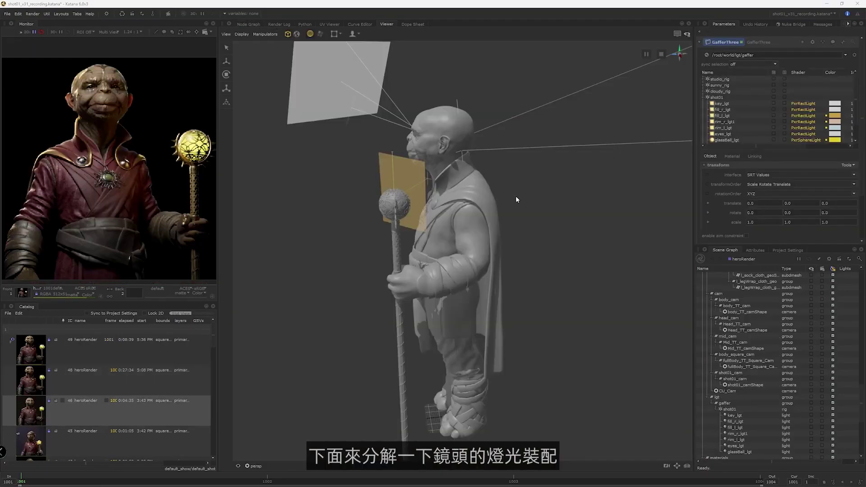
Select the key light of the shot01 rig in the 3D view and examine its placement above the character's face
{"action": "left_click_drag", "start_coordinate": [515, 196], "coordinate": [428, 123], "text": "alt"}
{"action": "left_click", "coordinate": [322, 93]}
{"action": "left_click_drag", "start_coordinate": [386, 102], "coordinate": [480, 143], "text": "alt"}
{"action": "right_click_drag", "start_coordinate": [479, 146], "coordinate": [519, 158], "text": "alt"}
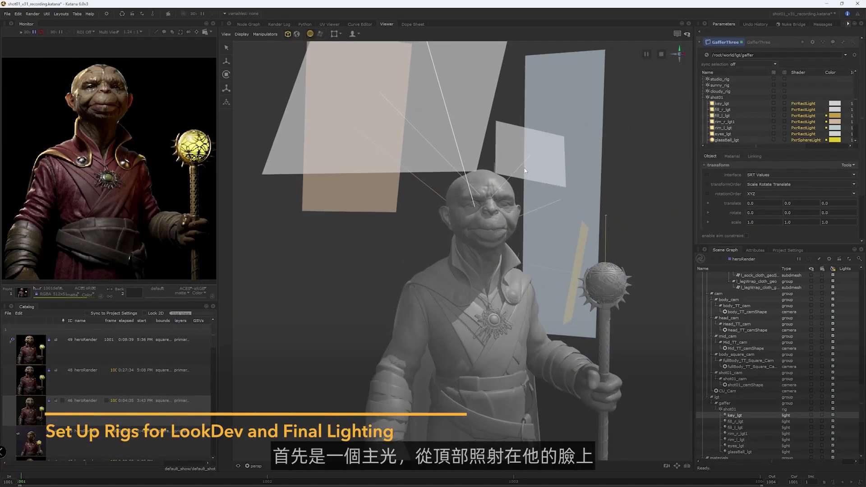
Select the shot01 rig's white fill light, then its blue and warm rim lights, and examine their placement around the character
{"action": "left_click_drag", "start_coordinate": [519, 158], "coordinate": [491, 188], "text": "alt"}
{"action": "right_click_drag", "start_coordinate": [491, 187], "coordinate": [428, 181], "text": "alt"}
{"action": "left_click_drag", "start_coordinate": [368, 231], "coordinate": [413, 201], "text": "alt"}
{"action": "left_click", "coordinate": [370, 225]}
{"action": "right_click_drag", "start_coordinate": [413, 198], "coordinate": [454, 220], "text": "alt"}
{"action": "left_click_drag", "start_coordinate": [453, 220], "coordinate": [415, 186], "text": "alt"}
{"action": "left_click", "coordinate": [561, 126]}
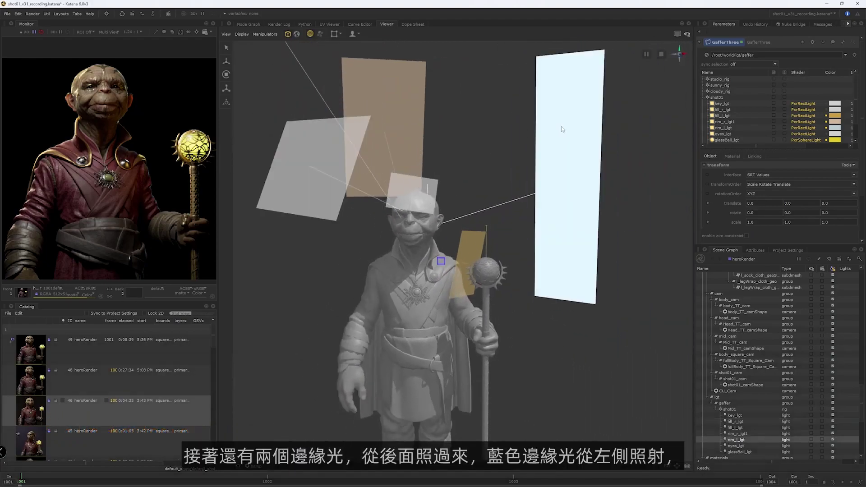
{"action": "left_click", "coordinate": [411, 101]}
{"action": "left_click", "coordinate": [557, 120]}
{"action": "left_click", "coordinate": [400, 104]}
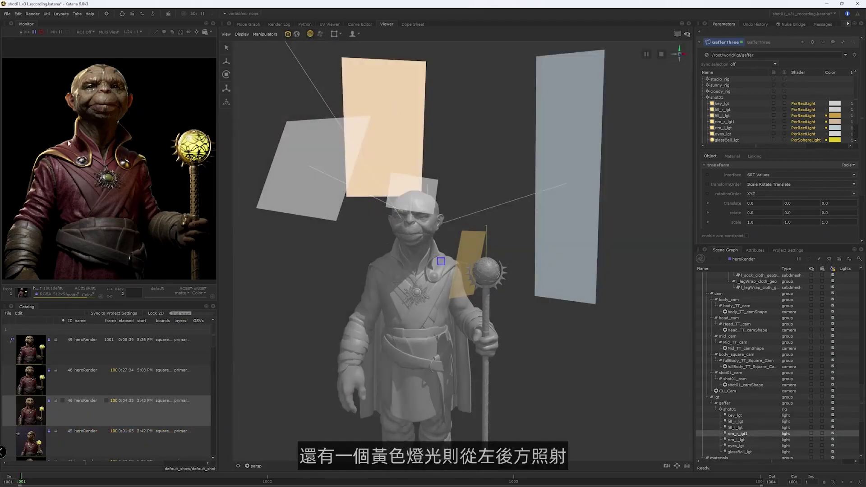
Select the eye light and the yellow left fill light of the shot01 rig, and inspect the face and shoulders in the render
{"action": "left_click_drag", "start_coordinate": [469, 180], "coordinate": [400, 191], "text": "alt"}
{"action": "left_click", "coordinate": [400, 191]}
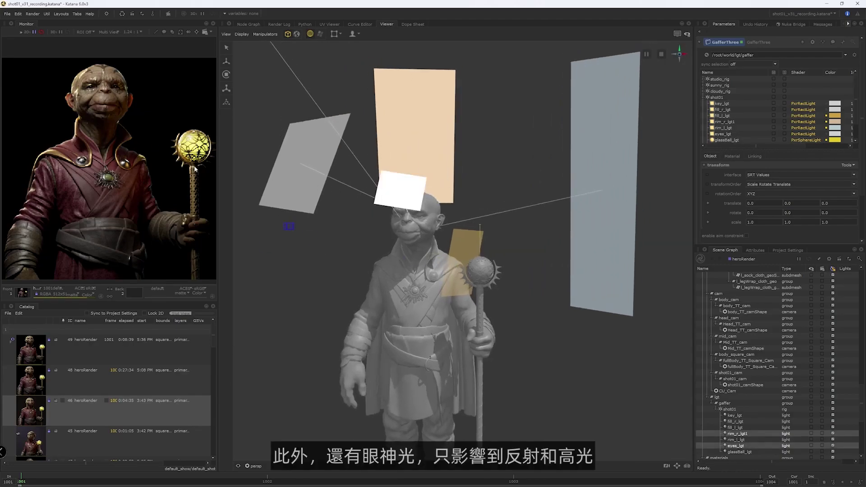
{"action": "scroll", "coordinate": [103, 87], "scroll_direction": "up", "scroll_amount": 4}
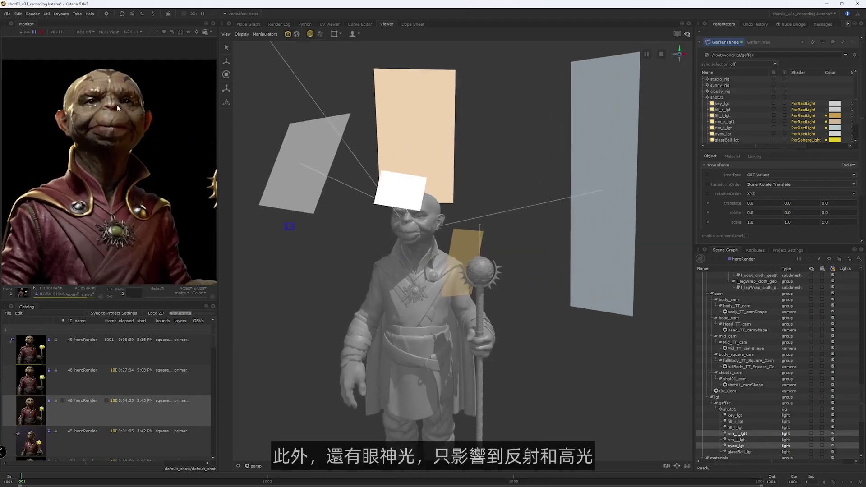
{"action": "middle_click_drag", "start_coordinate": [147, 136], "coordinate": [142, 116]}
{"action": "left_click", "coordinate": [472, 243]}
{"action": "middle_click_drag", "start_coordinate": [185, 170], "coordinate": [172, 191]}
{"action": "scroll", "coordinate": [134, 175], "scroll_direction": "up", "scroll_amount": 1}
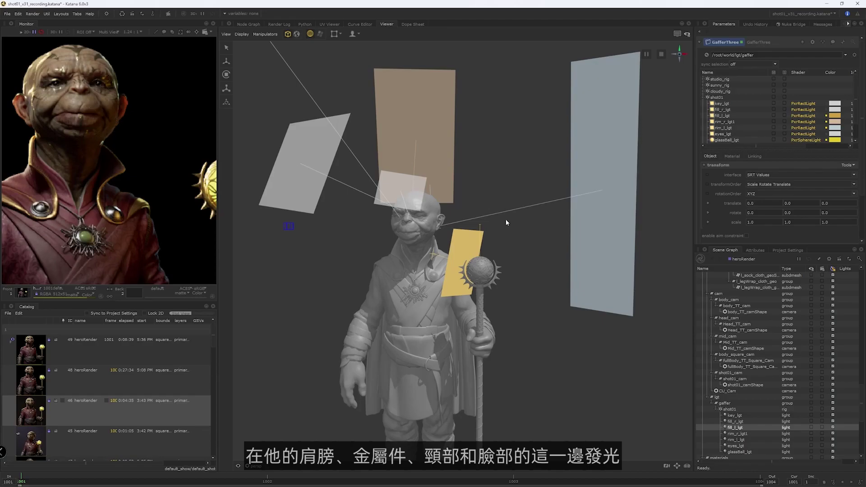
Display the character as points in the 3D view to examine the light inside the scepter's glass ball
{"action": "left_click", "coordinate": [551, 302]}
{"action": "key", "text": "3"}
{"action": "left_click_drag", "start_coordinate": [535, 297], "coordinate": [527, 289], "text": "alt"}
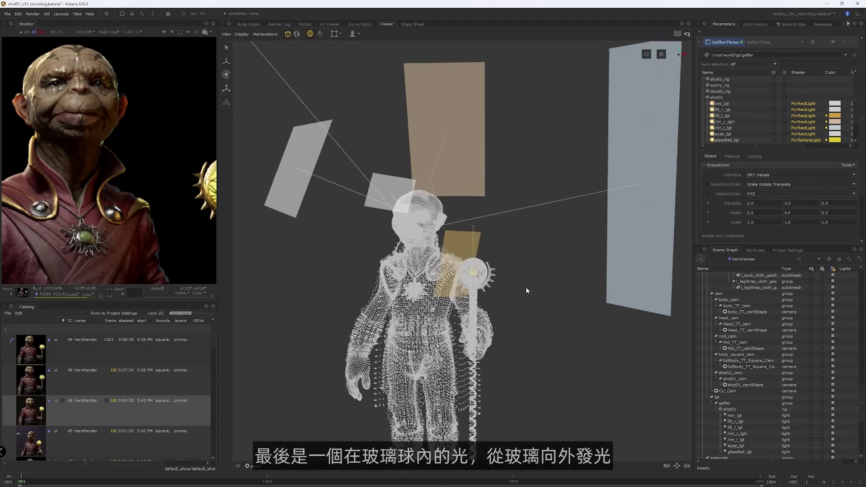
{"action": "right_click_drag", "start_coordinate": [528, 289], "coordinate": [553, 303], "text": "alt"}
{"action": "left_click", "coordinate": [493, 181]}
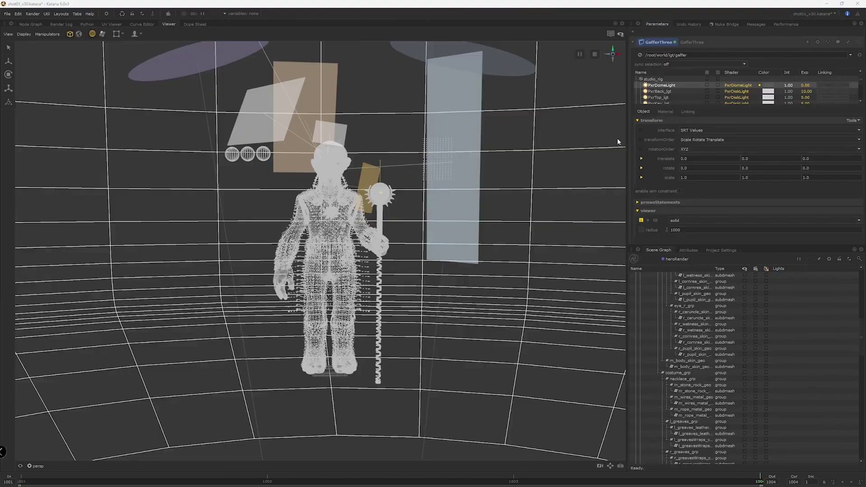
Change the 3D view's shading mode and examine from several angles how the studio rig's lights surround the character
{"action": "middle_click_drag", "start_coordinate": [541, 253], "coordinate": [542, 274], "text": "alt"}
{"action": "right_click_drag", "start_coordinate": [542, 274], "coordinate": [506, 270], "text": "alt"}
{"action": "left_click_drag", "start_coordinate": [506, 271], "coordinate": [364, 284], "text": "alt"}
{"action": "right_click_drag", "start_coordinate": [364, 284], "coordinate": [373, 306], "text": "alt"}
{"action": "key", "text": "6"}
{"action": "left_click_drag", "start_coordinate": [378, 284], "coordinate": [368, 304], "text": "alt"}
{"action": "right_click_drag", "start_coordinate": [368, 305], "coordinate": [412, 321], "text": "alt"}
{"action": "left_click_drag", "start_coordinate": [411, 321], "coordinate": [389, 290], "text": "alt"}
{"action": "right_click_drag", "start_coordinate": [389, 290], "coordinate": [386, 287], "text": "alt"}
{"action": "left_click_drag", "start_coordinate": [387, 288], "coordinate": [347, 276], "text": "alt"}
{"action": "left_click_drag", "start_coordinate": [326, 295], "coordinate": [450, 231], "text": "alt"}
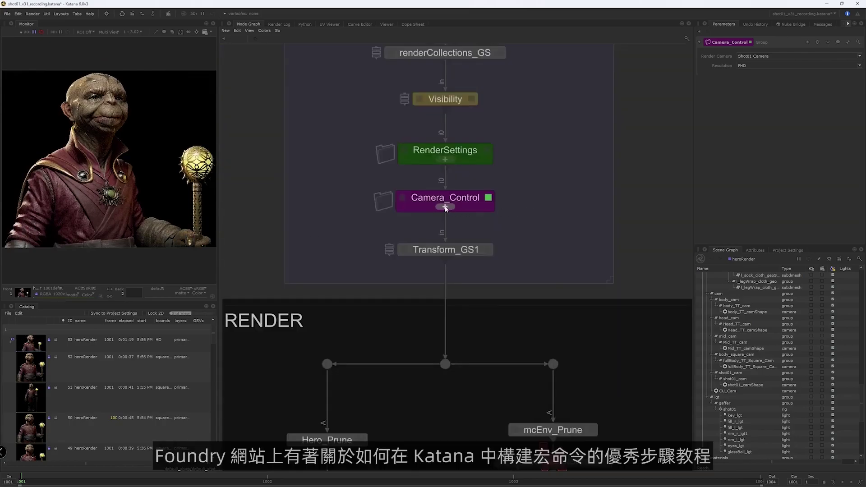
Enter the Camera_Control group, examine its Render Resolution and Camera Selection networks, and return to the main node graph
{"action": "middle_click", "coordinate": [452, 198], "text": "ctrl"}
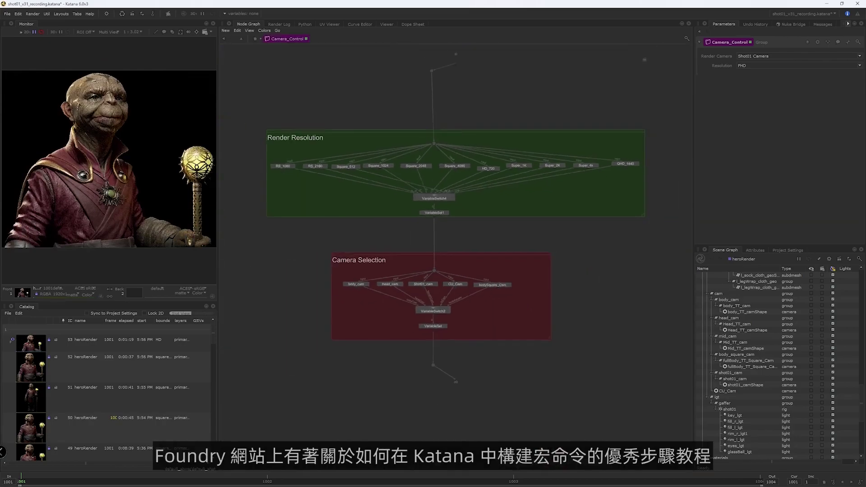
{"action": "scroll", "coordinate": [422, 208], "scroll_direction": "up", "scroll_amount": 3}
{"action": "middle_click_drag", "start_coordinate": [557, 197], "coordinate": [511, 141]}
{"action": "scroll", "coordinate": [478, 208], "scroll_direction": "down", "scroll_amount": 4}
{"action": "middle_click_drag", "start_coordinate": [466, 210], "coordinate": [473, 230]}
{"action": "scroll", "coordinate": [473, 230], "scroll_direction": "up", "scroll_amount": 1}
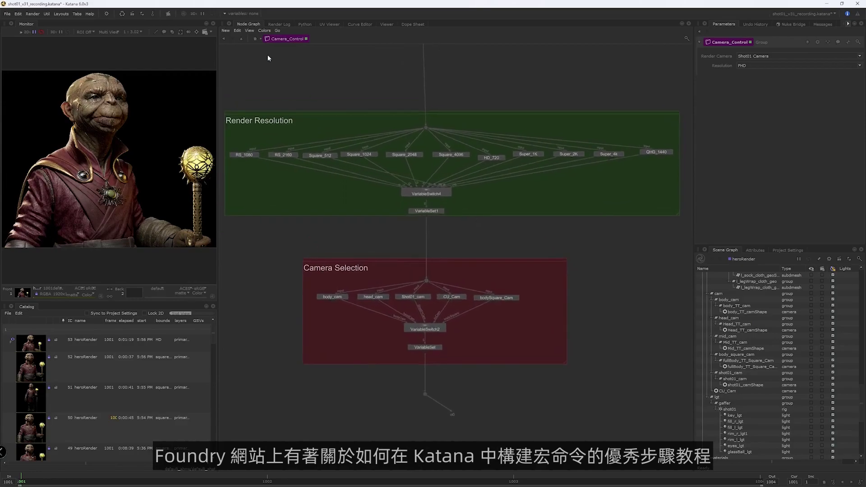
{"action": "left_click", "coordinate": [255, 39]}
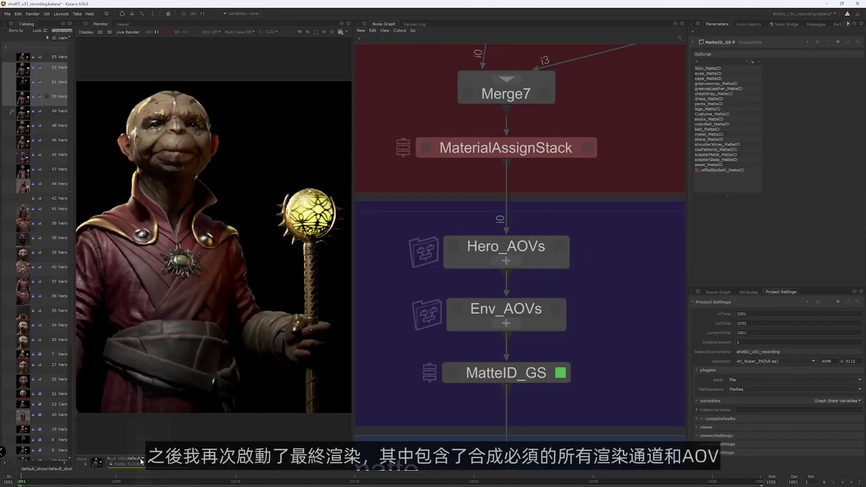
View several AOV passes of the final render, including curvature, and return to the primary pass
{"action": "left_click", "coordinate": [141, 459]}
{"action": "left_click", "coordinate": [144, 457]}
{"action": "left_click", "coordinate": [141, 459]}
{"action": "left_click", "coordinate": [144, 432]}
{"action": "left_click", "coordinate": [141, 459]}
{"action": "left_click", "coordinate": [145, 400]}
{"action": "left_click", "coordinate": [142, 459]}
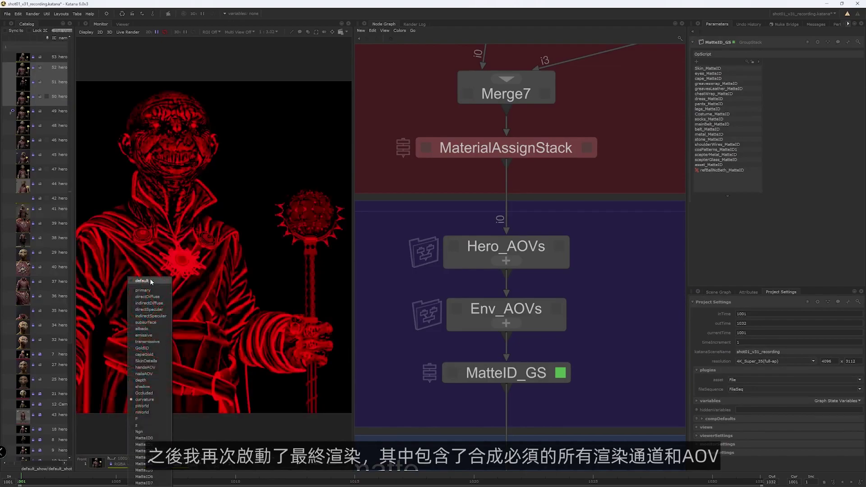
{"action": "left_click", "coordinate": [145, 292]}
Expand the Hero_AOVs group and open its aovsCreate_GS node to examine the AOV definitions
{"action": "left_click", "coordinate": [506, 261]}
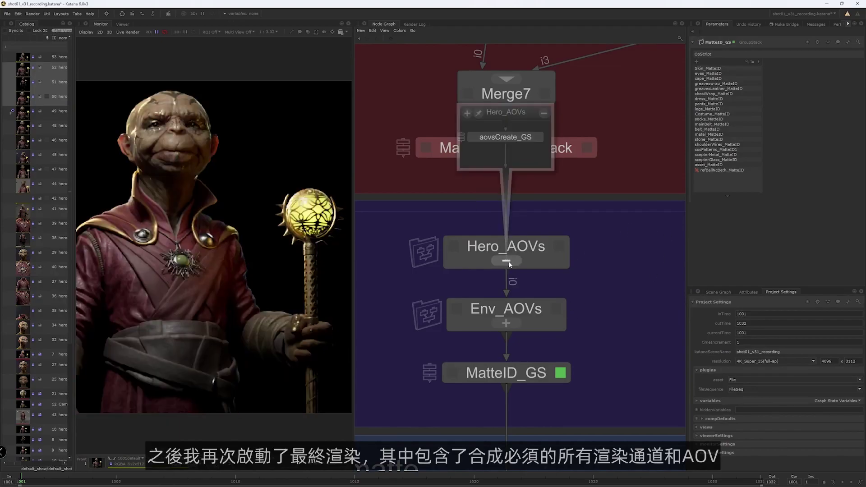
{"action": "left_click", "coordinate": [539, 137]}
{"action": "left_click_drag", "start_coordinate": [713, 186], "coordinate": [725, 264]}
{"action": "left_click", "coordinate": [708, 175]}
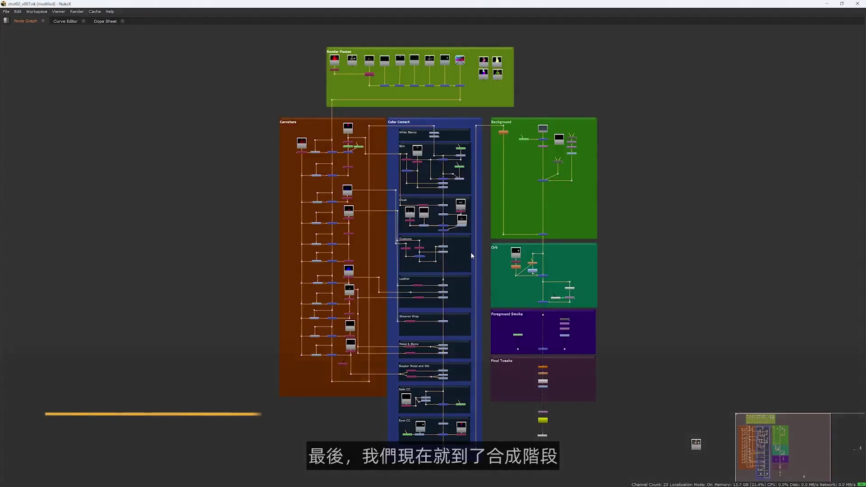
Switch to the Nuke comp script, look over its Render Passes section and view the curvature pass in the Curvature section
{"action": "scroll", "coordinate": [470, 252], "scroll_direction": "up", "scroll_amount": 5}
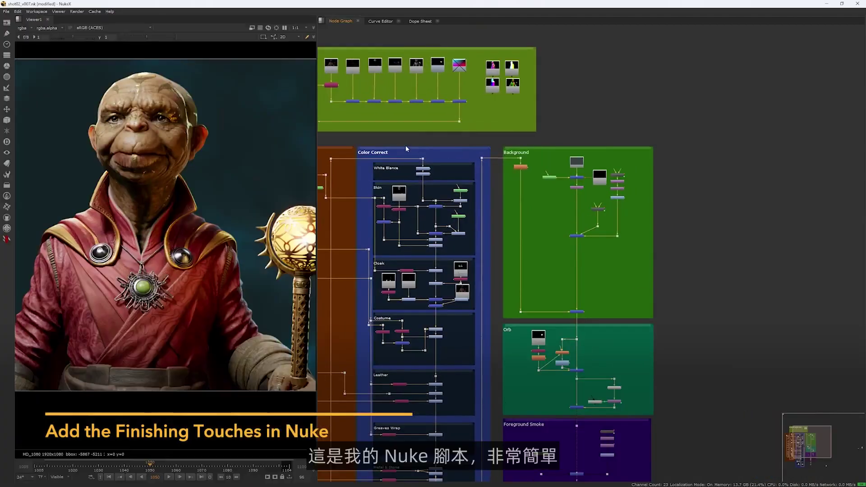
{"action": "scroll", "coordinate": [406, 149], "scroll_direction": "up", "scroll_amount": 5}
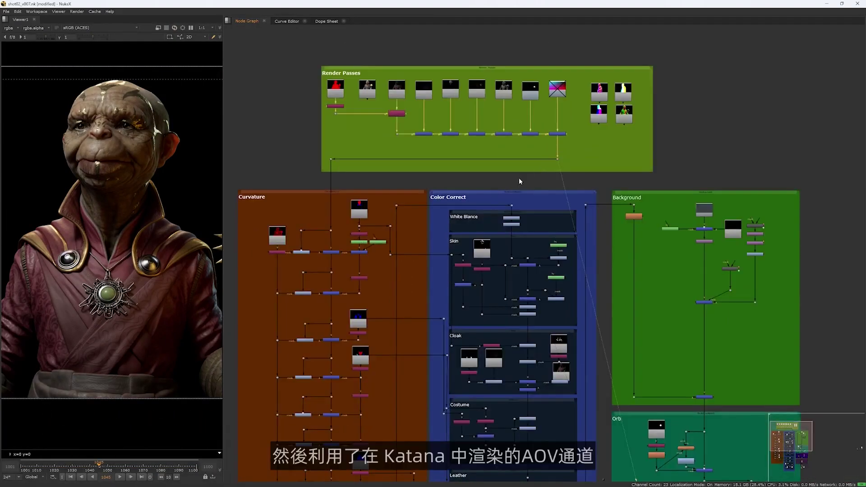
{"action": "middle_click_drag", "start_coordinate": [437, 230], "coordinate": [452, 150]}
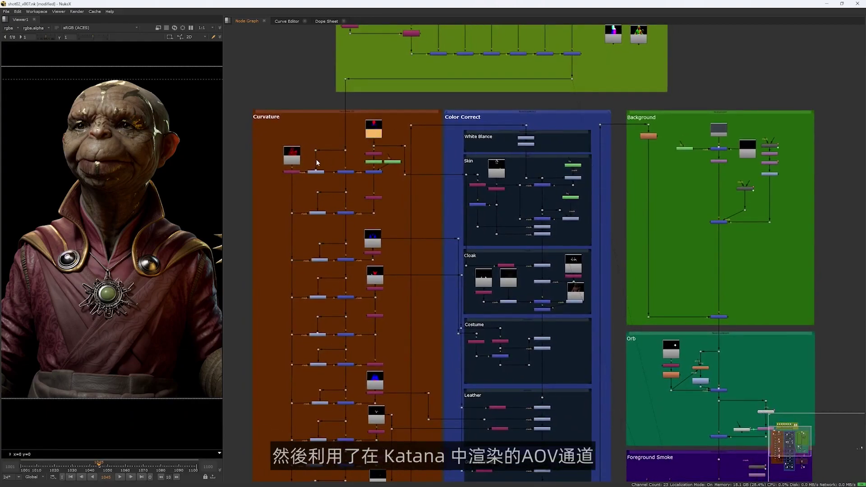
{"action": "key", "text": "1"}
{"action": "left_click", "coordinate": [294, 162]}
{"action": "key", "text": "1"}
View the matte ID passes down the Curvature section one after another
{"action": "middle_click_drag", "start_coordinate": [382, 251], "coordinate": [389, 210]}
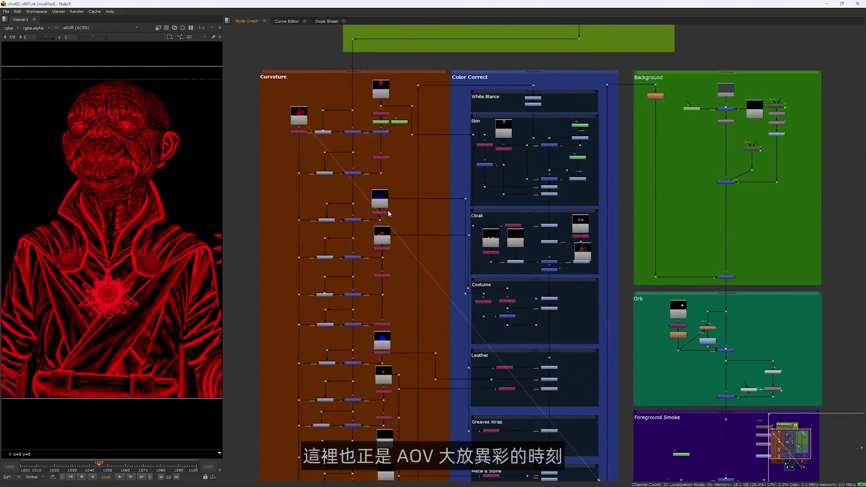
{"action": "key", "text": "1"}
{"action": "middle_click_drag", "start_coordinate": [393, 255], "coordinate": [394, 175]}
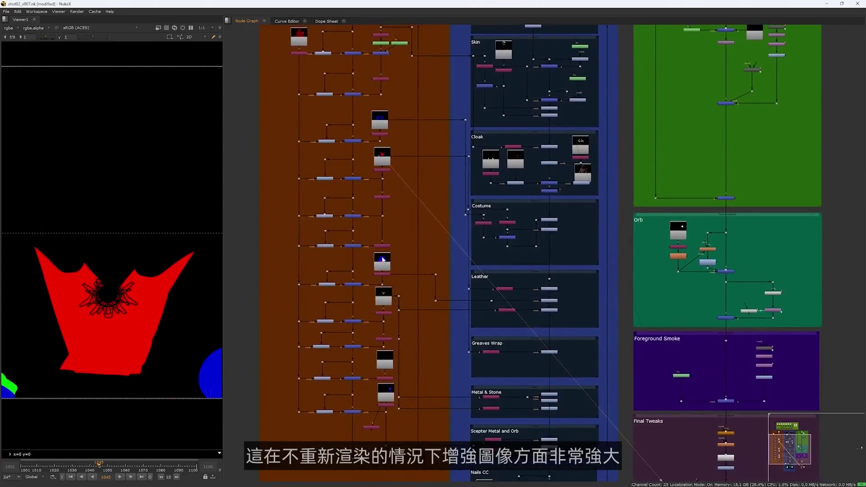
{"action": "key", "text": "1"}
{"action": "middle_click_drag", "start_coordinate": [391, 353], "coordinate": [395, 295]}
{"action": "left_click", "coordinate": [392, 338]}
{"action": "key", "text": "1"}
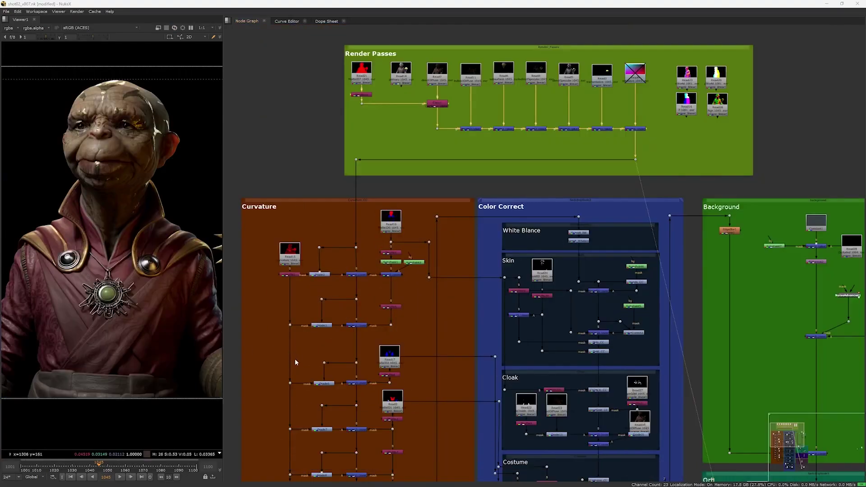
View the MatteID1 read, Shuffle2 and Merge15 in turn to inspect how the curvature enhancement is masked
{"action": "scroll", "coordinate": [340, 337], "scroll_direction": "up", "scroll_amount": 8}
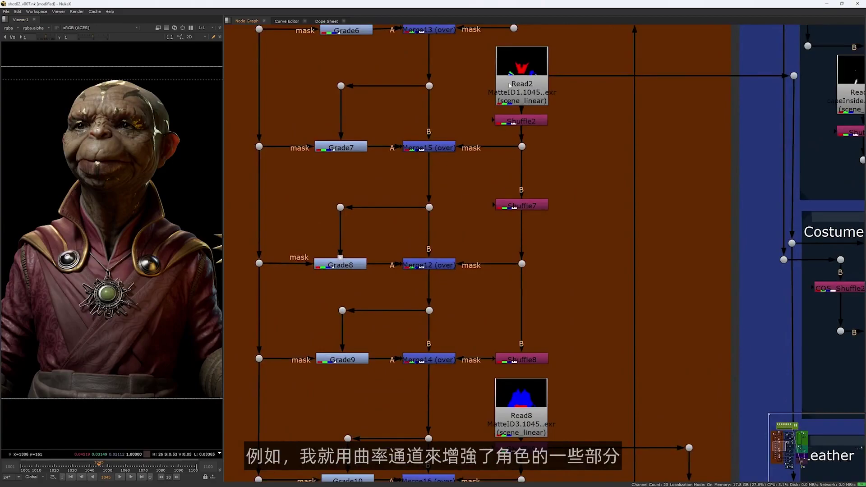
{"action": "left_click", "coordinate": [510, 85]}
{"action": "key", "text": "1"}
{"action": "middle_click_drag", "start_coordinate": [510, 85], "coordinate": [514, 93]}
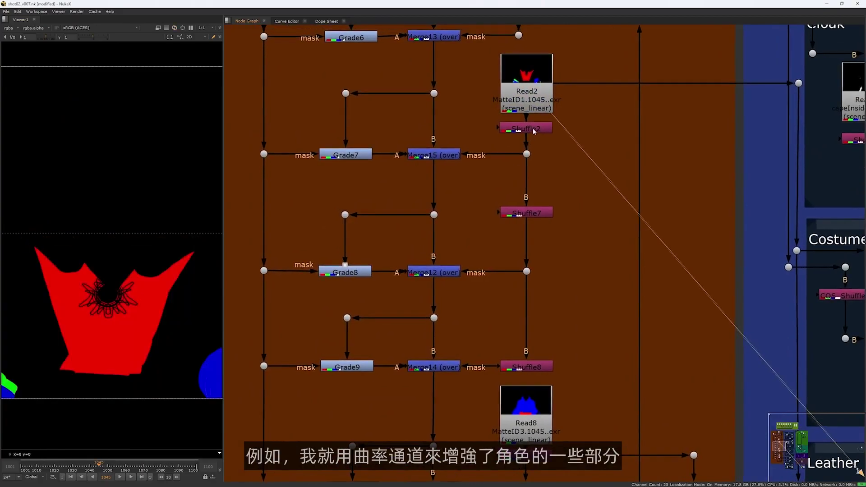
{"action": "left_click", "coordinate": [527, 130]}
{"action": "key", "text": "1"}
{"action": "left_click", "coordinate": [442, 158]}
{"action": "key", "text": "1"}
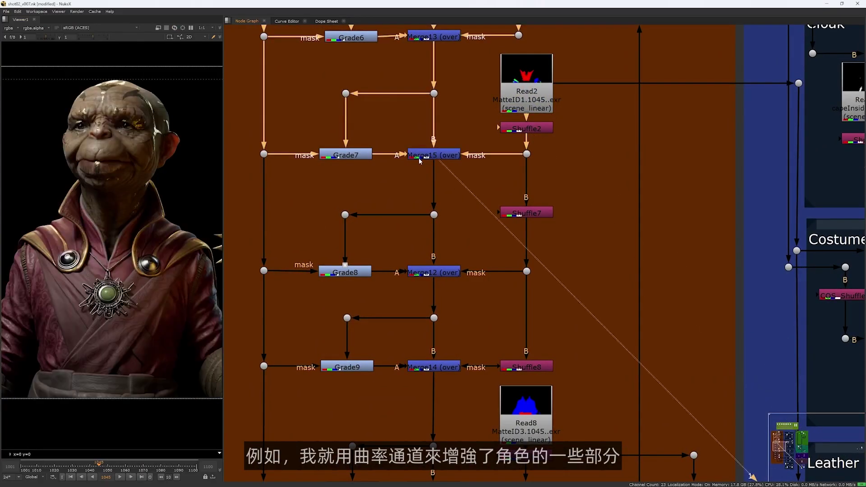
Open the Grade7 settings and examine the gamma and mask applied to the curvature enhancement
{"action": "double_click", "coordinate": [354, 156]}
{"action": "left_click_drag", "start_coordinate": [239, 89], "coordinate": [434, 182]}
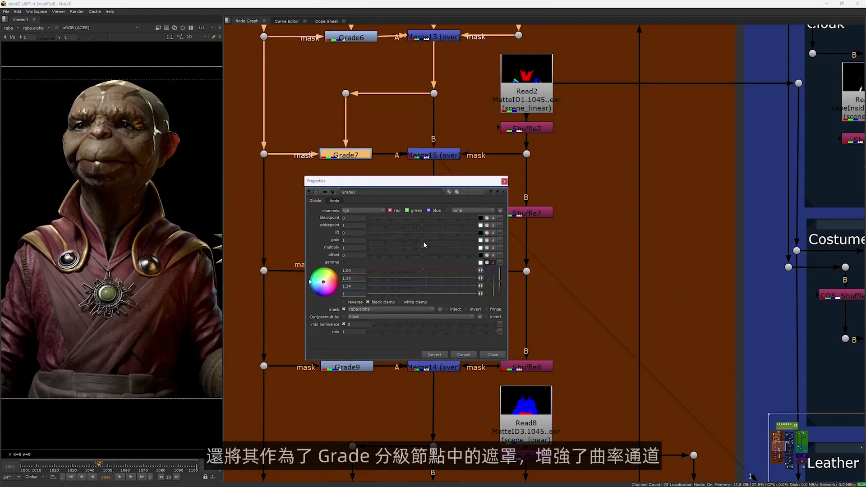
{"action": "left_click_drag", "start_coordinate": [434, 238], "coordinate": [423, 262]}
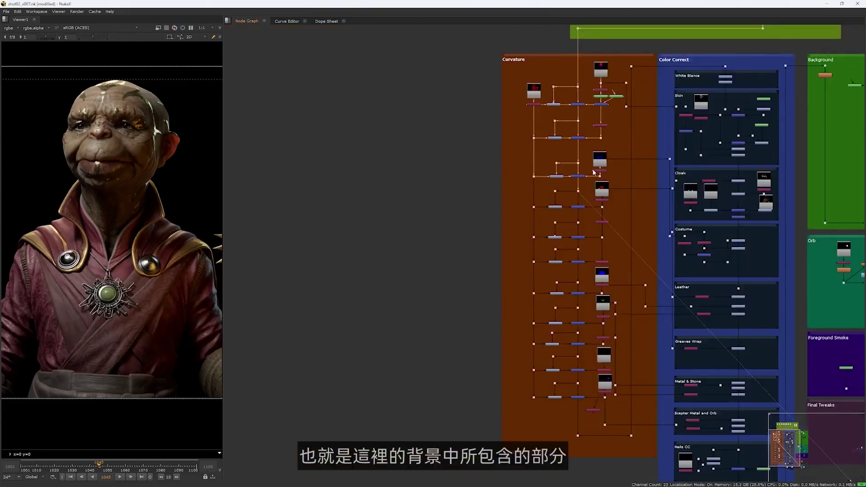
Find the white balance section within Color Correct and view the overall white balance node's result
{"action": "middle_click_drag", "start_coordinate": [614, 170], "coordinate": [486, 175]}
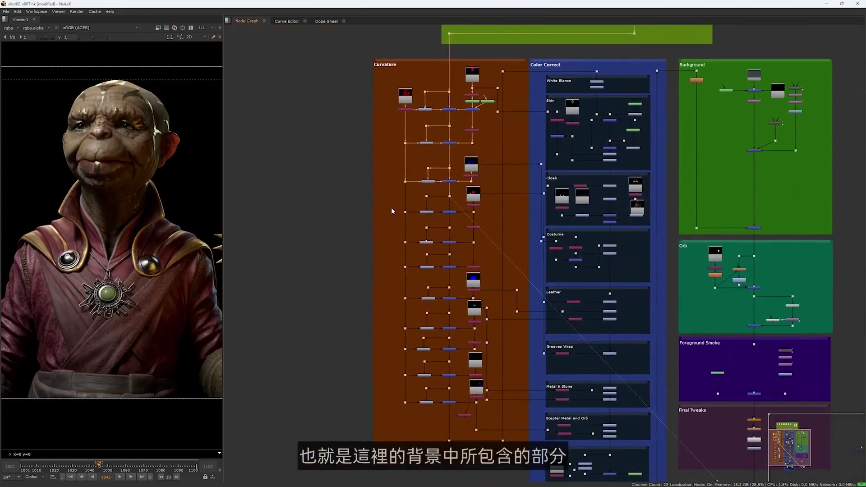
{"action": "middle_click_drag", "start_coordinate": [510, 221], "coordinate": [466, 225]}
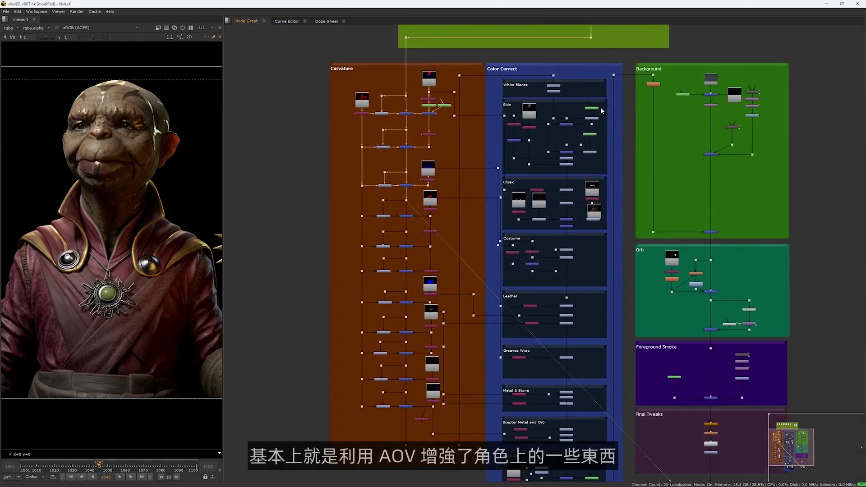
{"action": "middle_click_drag", "start_coordinate": [601, 107], "coordinate": [507, 188]}
{"action": "scroll", "coordinate": [507, 189], "scroll_direction": "up", "scroll_amount": 5}
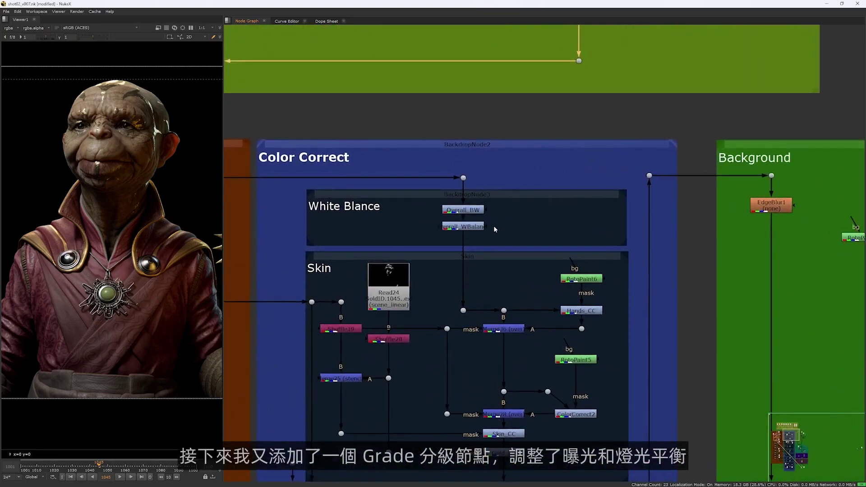
{"action": "left_click", "coordinate": [462, 230]}
Look through the Skin and Cloak colour corrections and view the final merge of the Cloak section
{"action": "middle_click_drag", "start_coordinate": [468, 269], "coordinate": [474, 188]}
{"action": "middle_click_drag", "start_coordinate": [447, 317], "coordinate": [450, 256]}
{"action": "scroll", "coordinate": [446, 261], "scroll_direction": "down", "scroll_amount": 4}
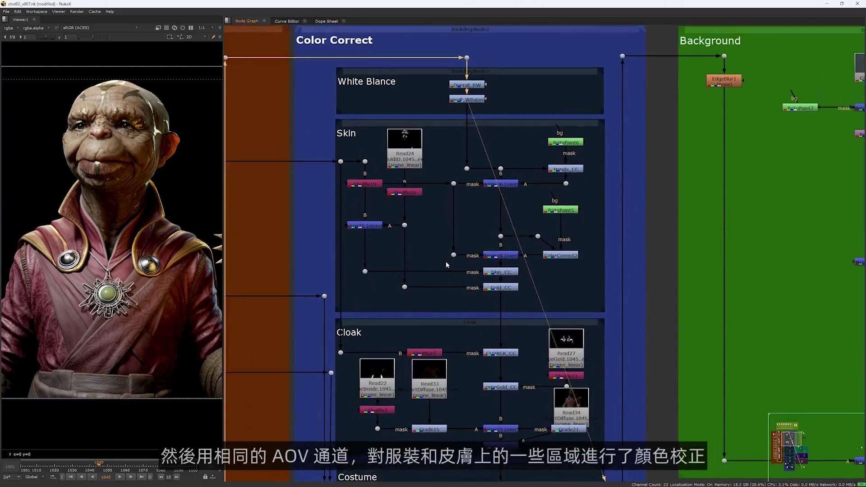
{"action": "middle_click_drag", "start_coordinate": [437, 300], "coordinate": [425, 236]}
{"action": "middle_click_drag", "start_coordinate": [454, 326], "coordinate": [447, 304]}
{"action": "left_click", "coordinate": [472, 315]}
{"action": "key", "text": "1"}
View the last colour correction in the Leather section and look over the metal, scepter and nails corrections below it
{"action": "middle_click_drag", "start_coordinate": [459, 343], "coordinate": [454, 167]}
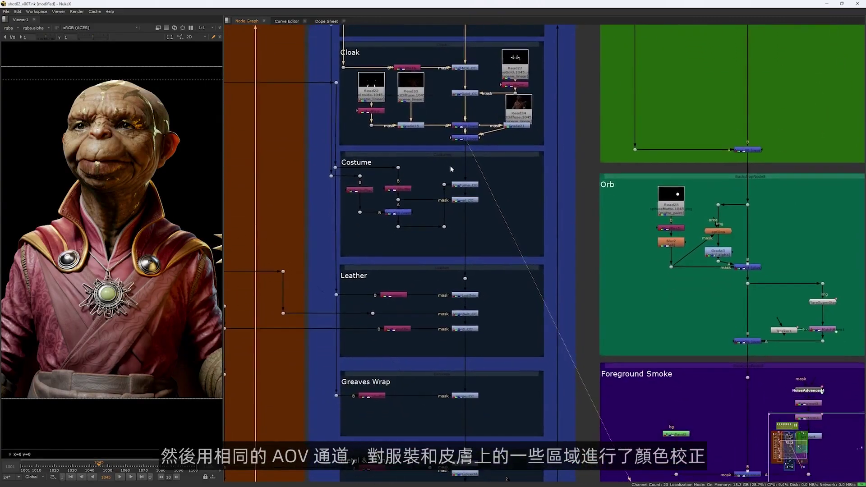
{"action": "left_click", "coordinate": [471, 330]}
{"action": "key", "text": "1"}
{"action": "middle_click_drag", "start_coordinate": [468, 453], "coordinate": [434, 251]}
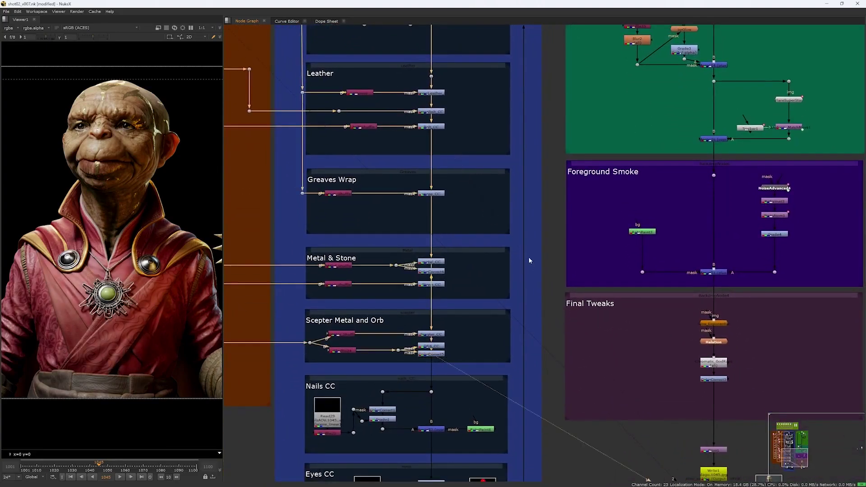
Close the Merge8 settings in the Background section and scrub the timeline to review the animated background noise
{"action": "middle_click_drag", "start_coordinate": [654, 108], "coordinate": [492, 307]}
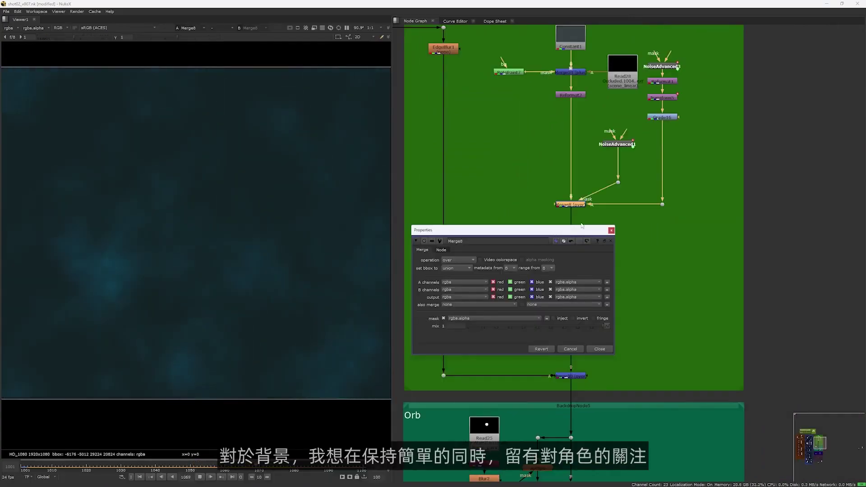
{"action": "left_click", "coordinate": [612, 231]}
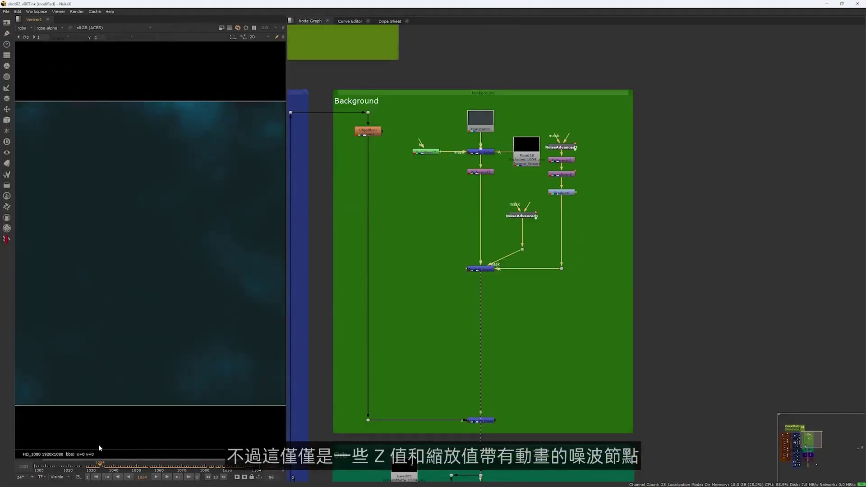
{"action": "left_click_drag", "start_coordinate": [98, 446], "coordinate": [173, 446]}
View the merge at the end of the Background section, just above the Orb section
{"action": "middle_click_drag", "start_coordinate": [438, 366], "coordinate": [447, 178]}
{"action": "left_click", "coordinate": [490, 233]}
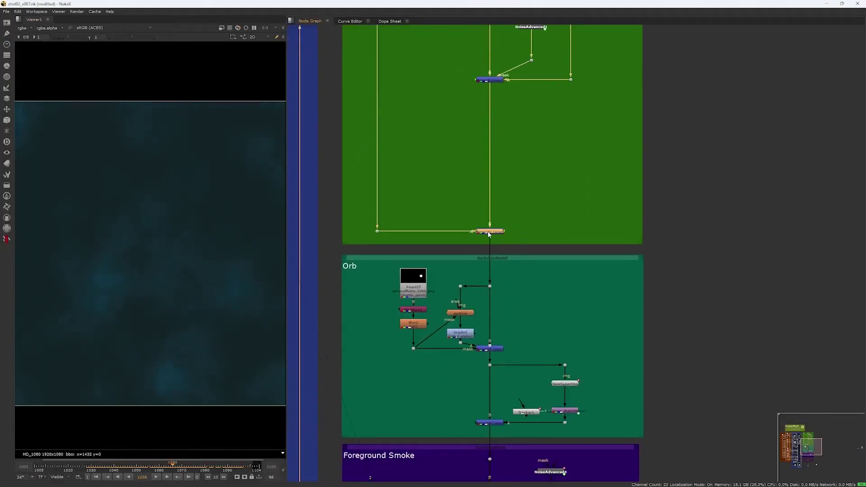
{"action": "key", "text": "1"}
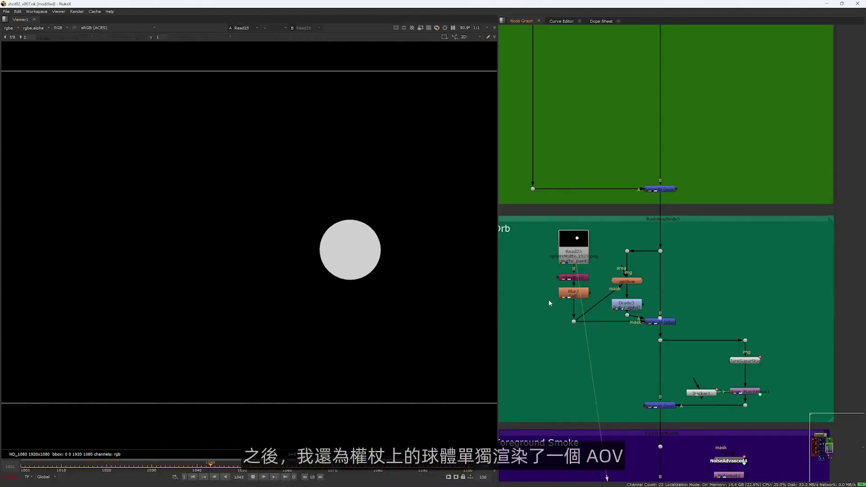
View the blurred orb matte in the Orb section and examine the intensity and persistence settings of the apGlow node
{"action": "left_click", "coordinate": [570, 295]}
{"action": "key", "text": "1"}
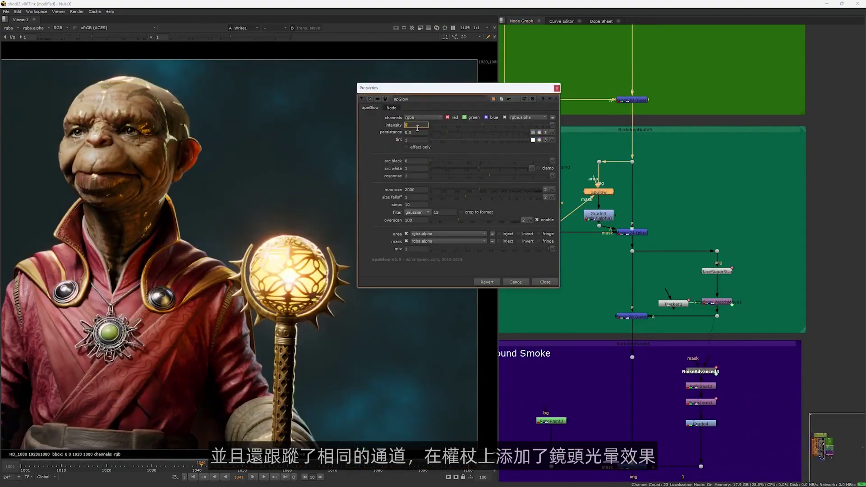
{"action": "left_click", "coordinate": [416, 132]}
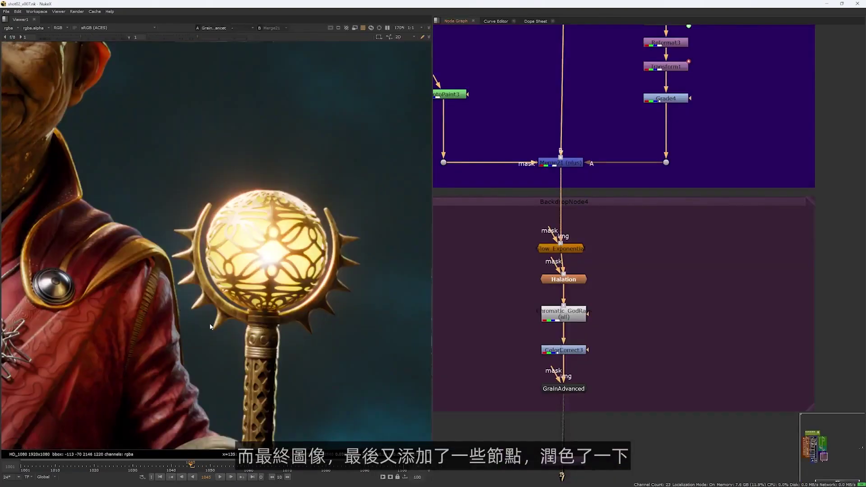
Compare the image before and after the finishing glow, halation, god rays, colour correction and grain nodes around the scepter, pendant and face
{"action": "middle_click_drag", "start_coordinate": [180, 226], "coordinate": [184, 275]}
{"action": "scroll", "coordinate": [184, 274], "scroll_direction": "up", "scroll_amount": 2}
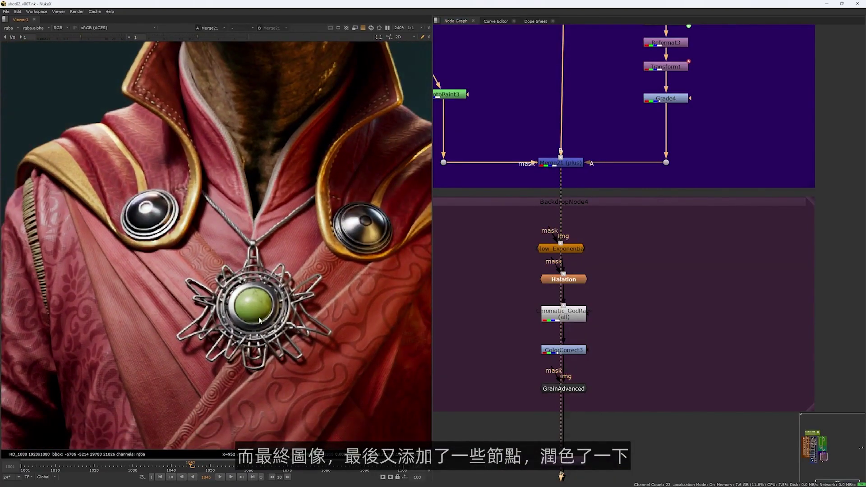
{"action": "scroll", "coordinate": [165, 321], "scroll_direction": "down", "scroll_amount": 2}
{"action": "scroll", "coordinate": [239, 337], "scroll_direction": "down", "scroll_amount": 3}
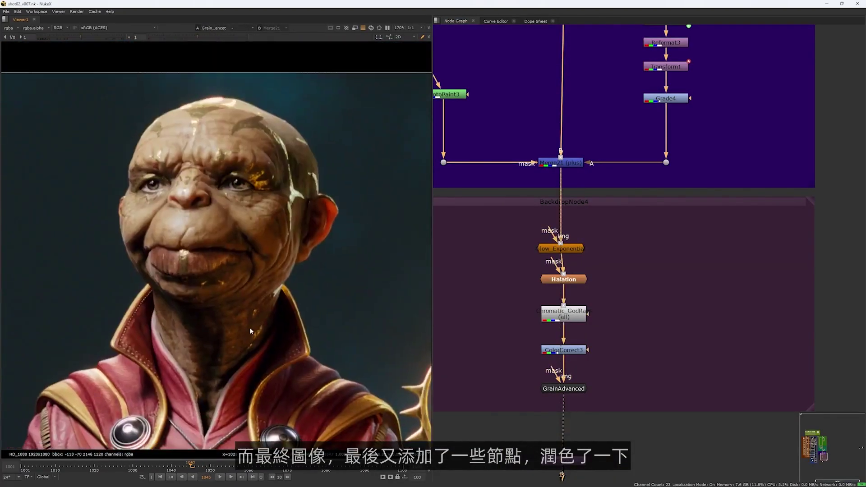
{"action": "key", "text": "2"}
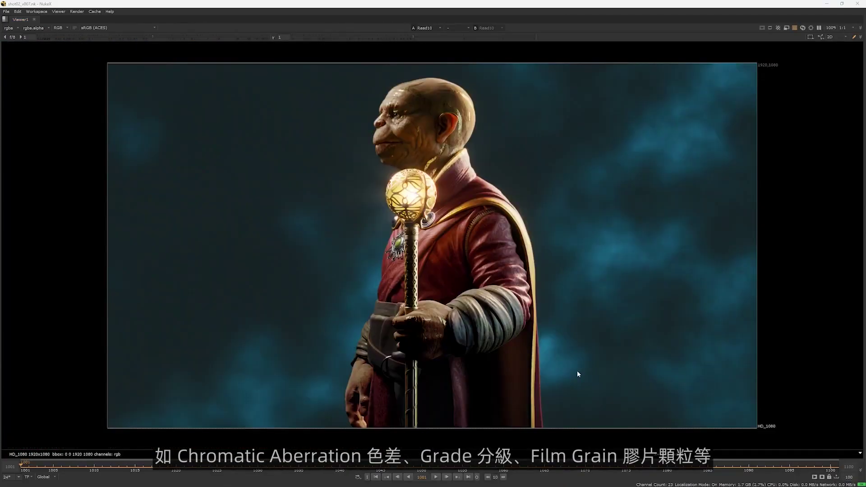
Play the rendered final animation sequence from frame 1001 to review the turning character
{"action": "left_click", "coordinate": [437, 477]}
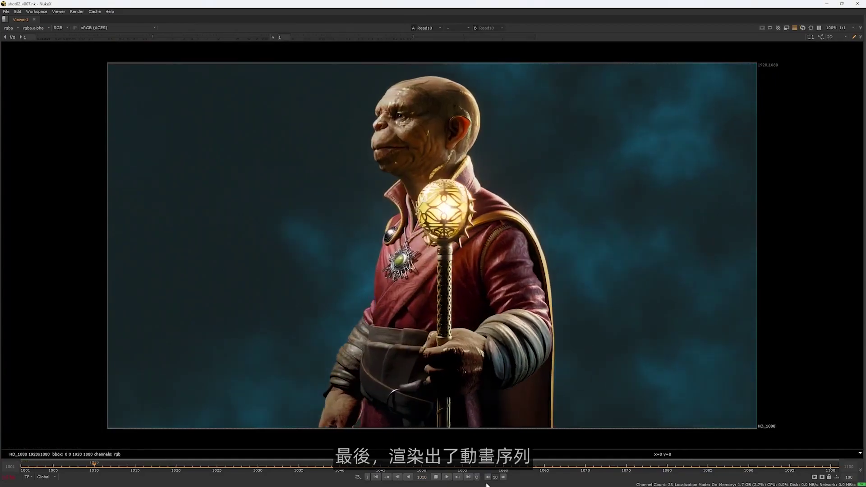